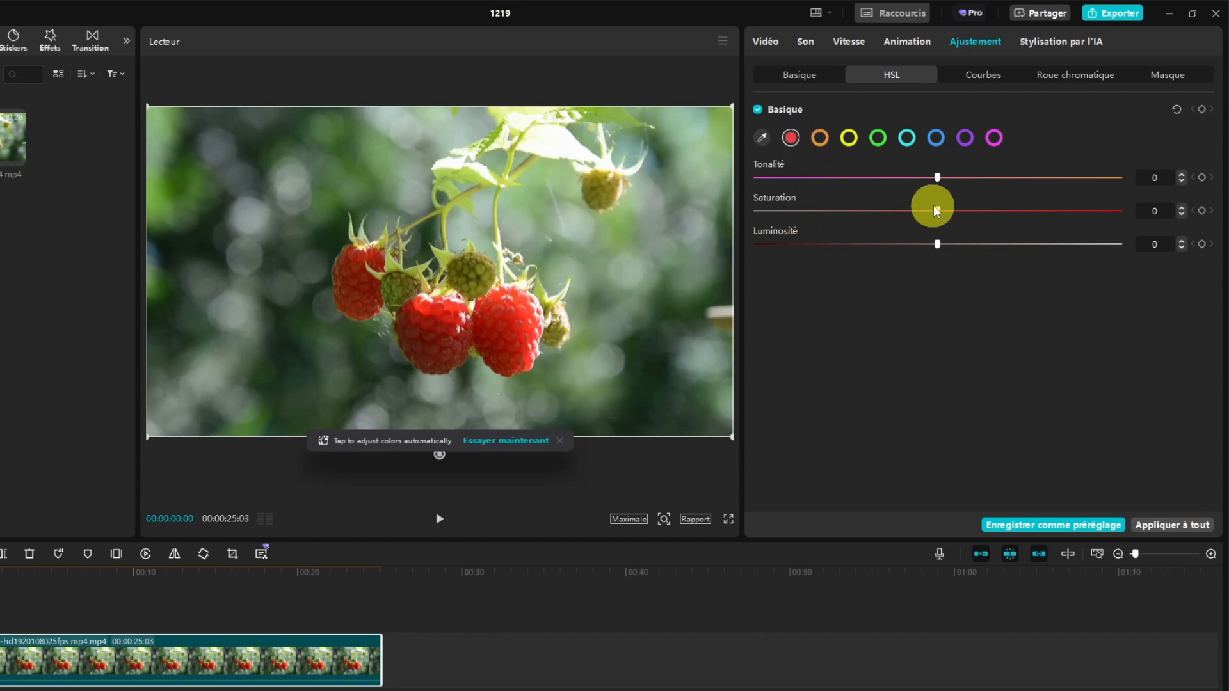
# - Try shifting the red hue of the raspberry clip in HSL, return it to 0, and select the green range
pyautogui.moveTo(938, 178); pyautogui.dragTo(906, 182)
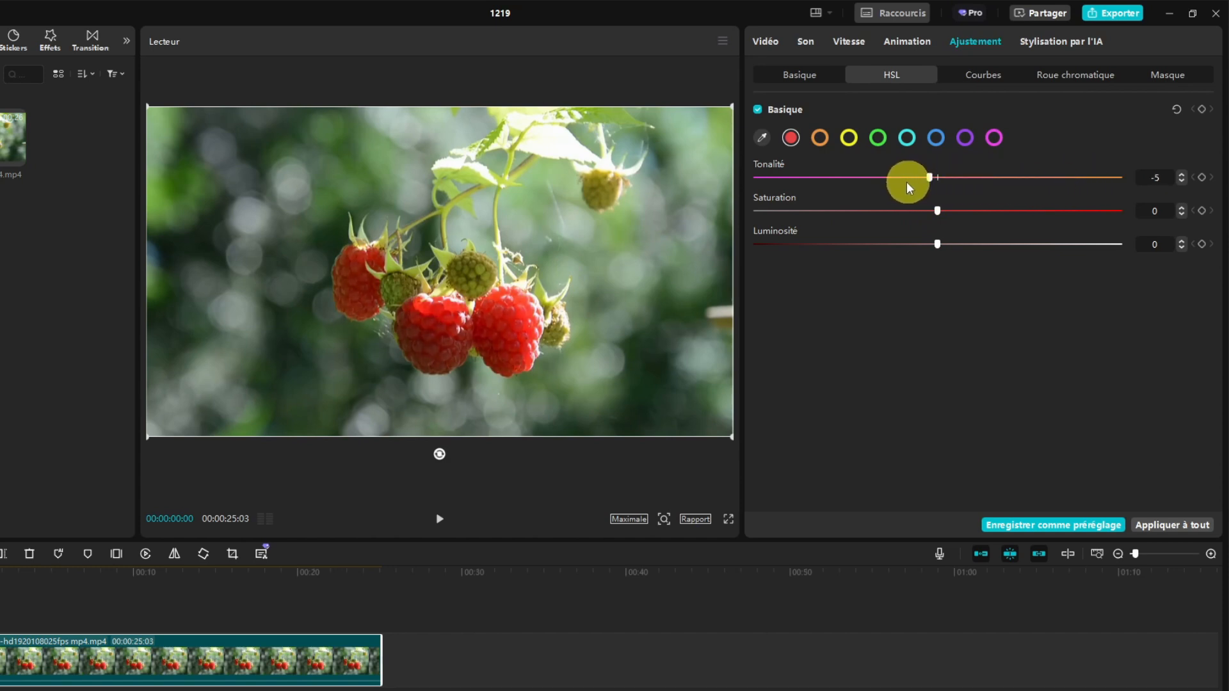
pyautogui.moveTo(823, 196); pyautogui.dragTo(952, 183)
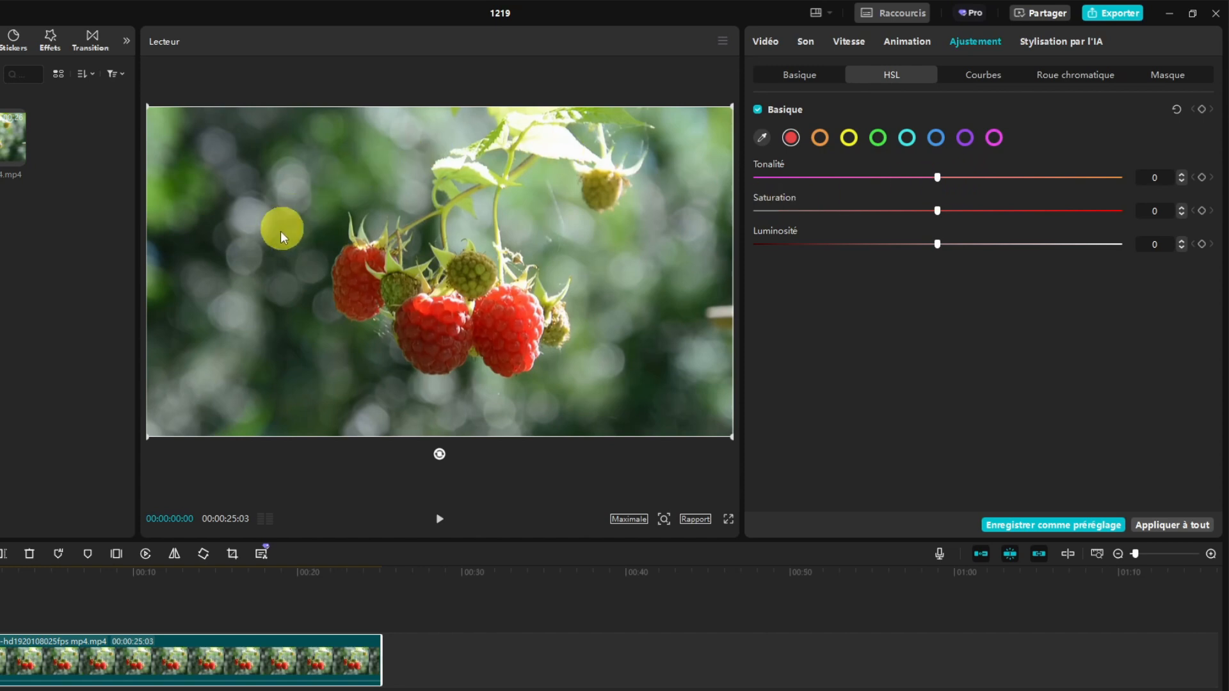
pyautogui.click(877, 136)
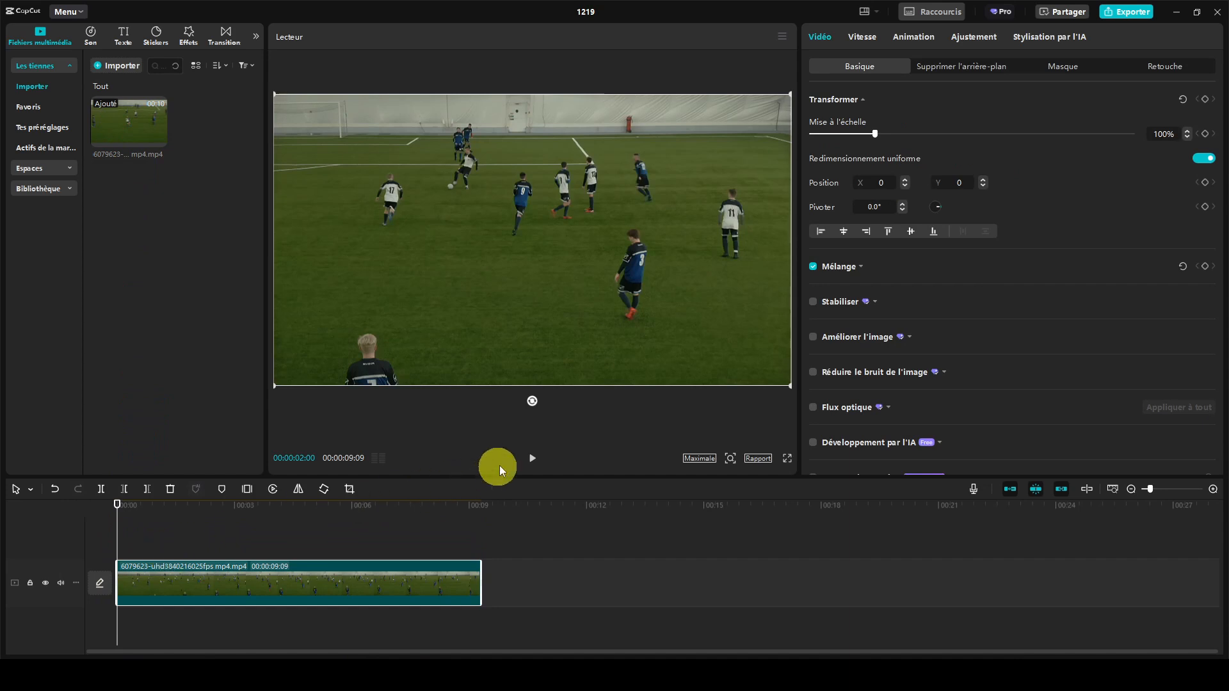
# - Preview the football clip, then add a default text clip above it from the start and change its wording to CR7
pyautogui.click(527, 461)
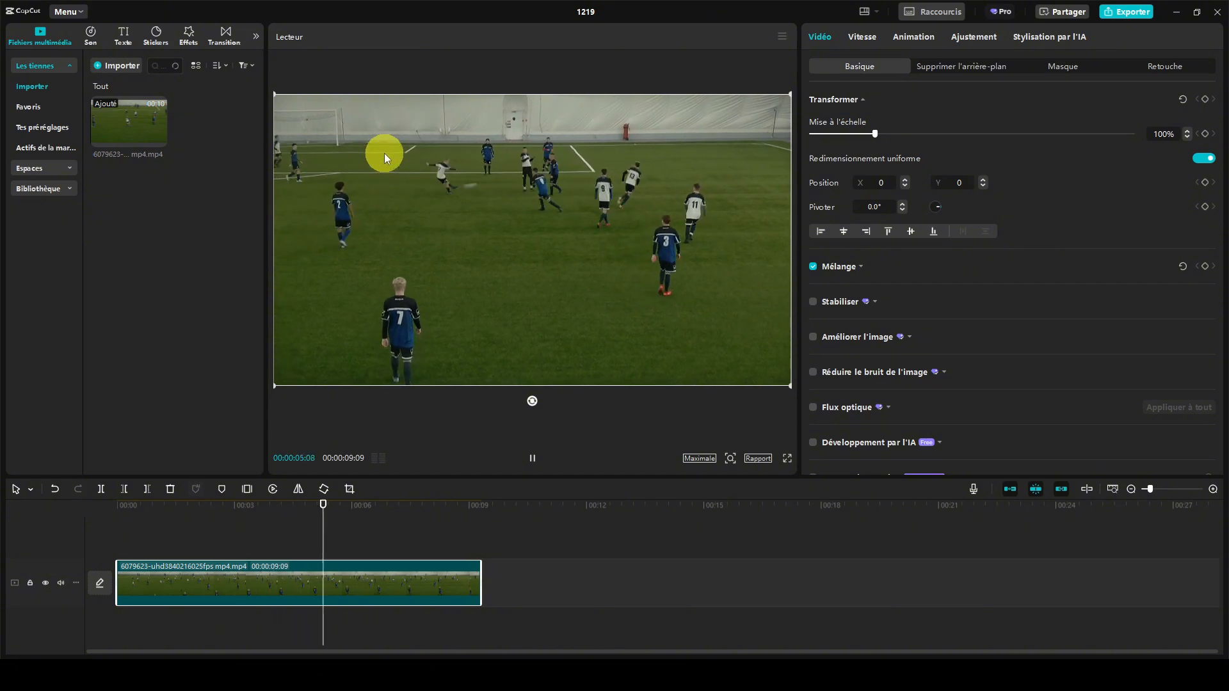
pyautogui.click(530, 458)
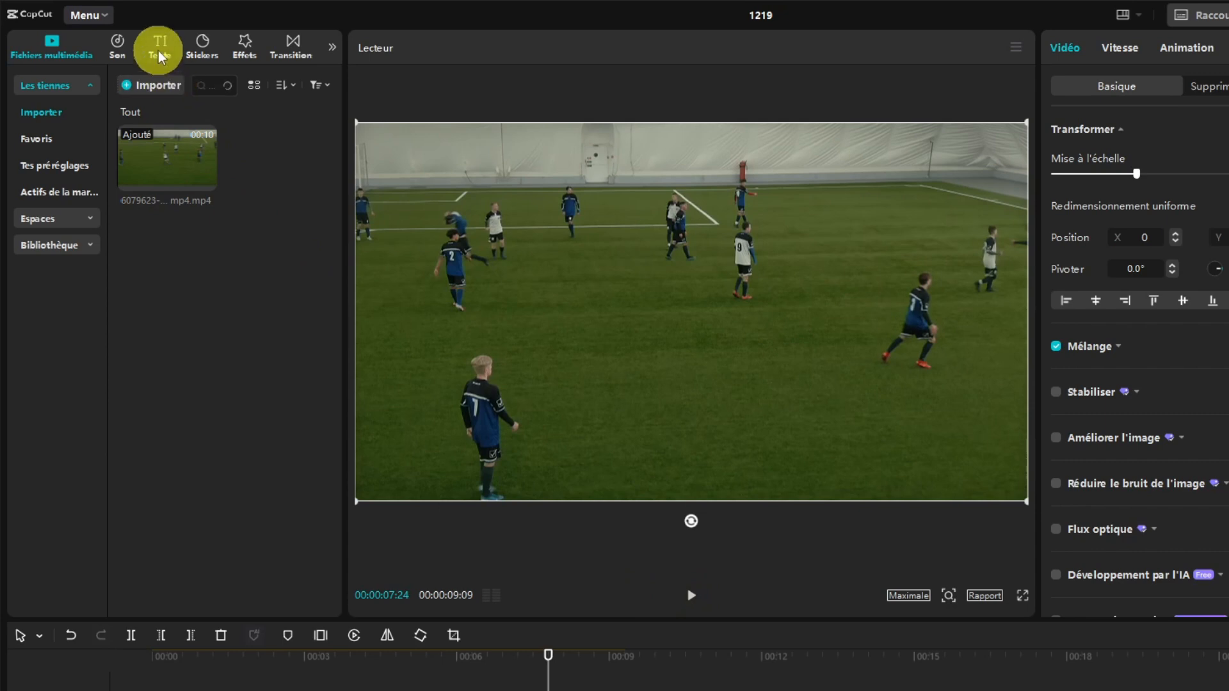
pyautogui.click(159, 56)
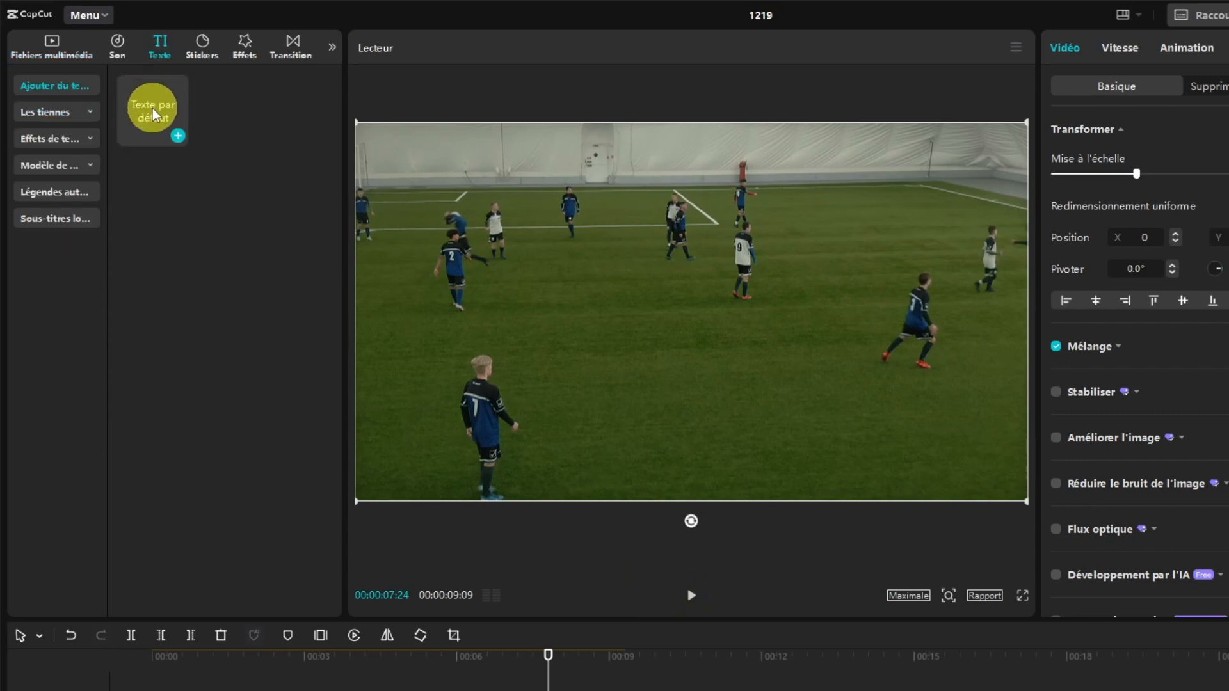
pyautogui.moveTo(153, 109); pyautogui.dragTo(164, 690)
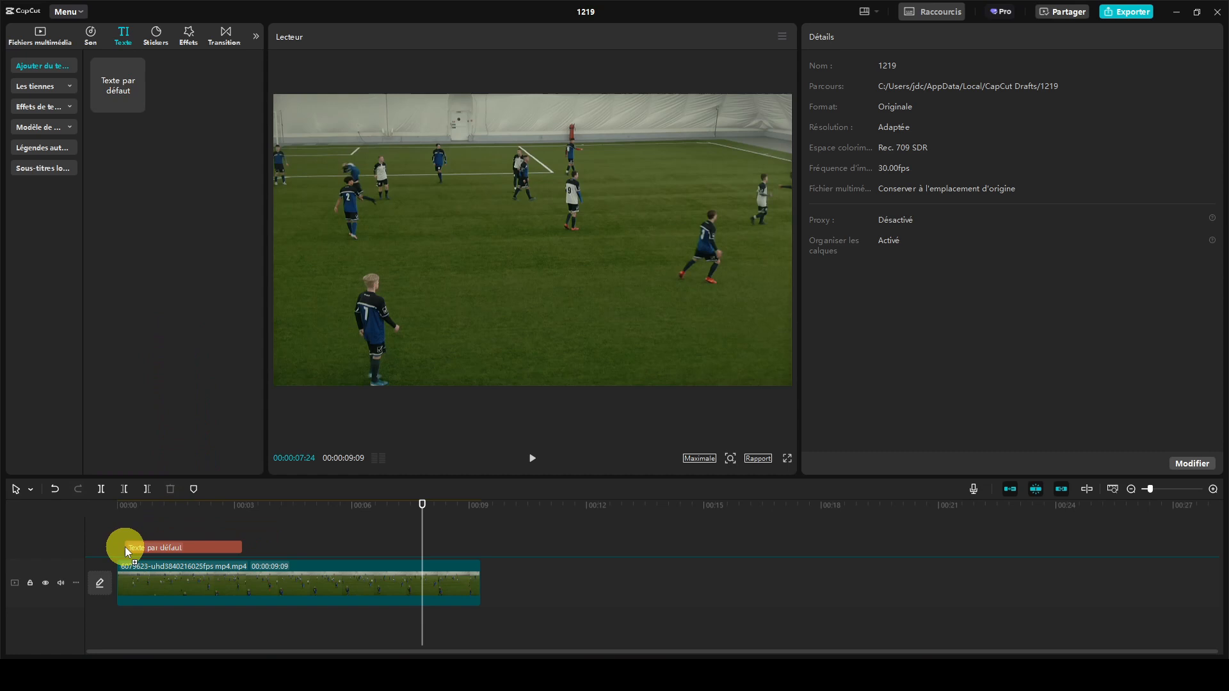
pyautogui.moveTo(125, 546); pyautogui.dragTo(120, 547)
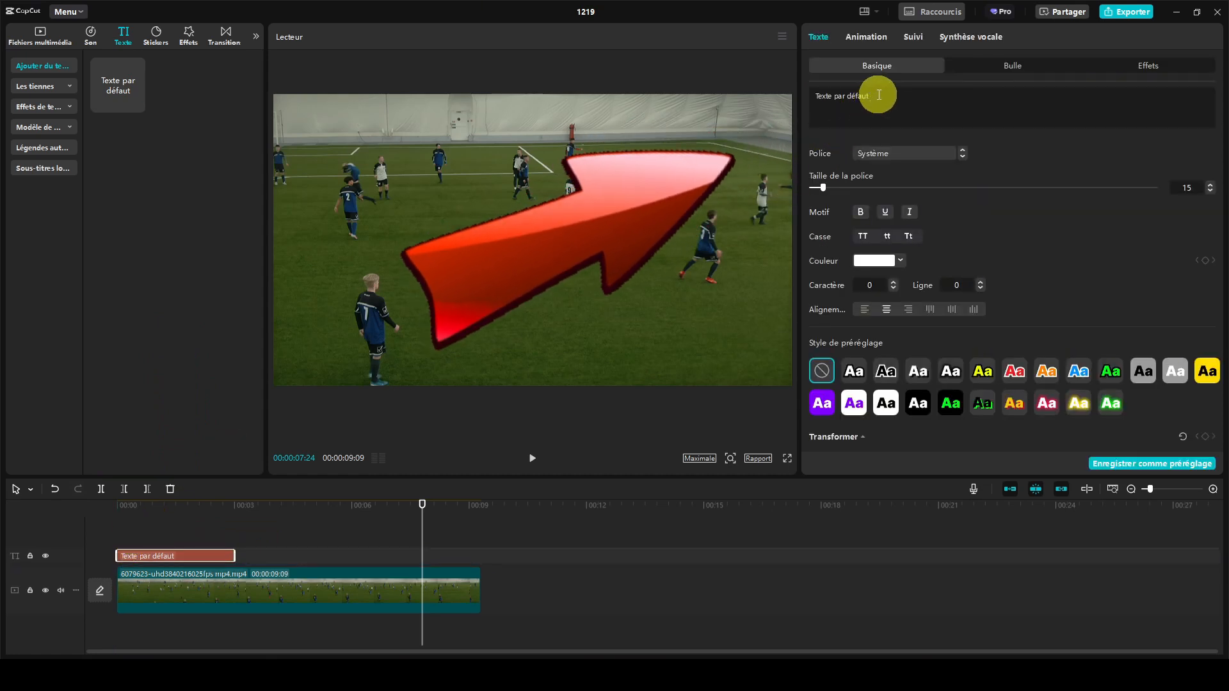
pyautogui.moveTo(879, 95); pyautogui.dragTo(804, 98)
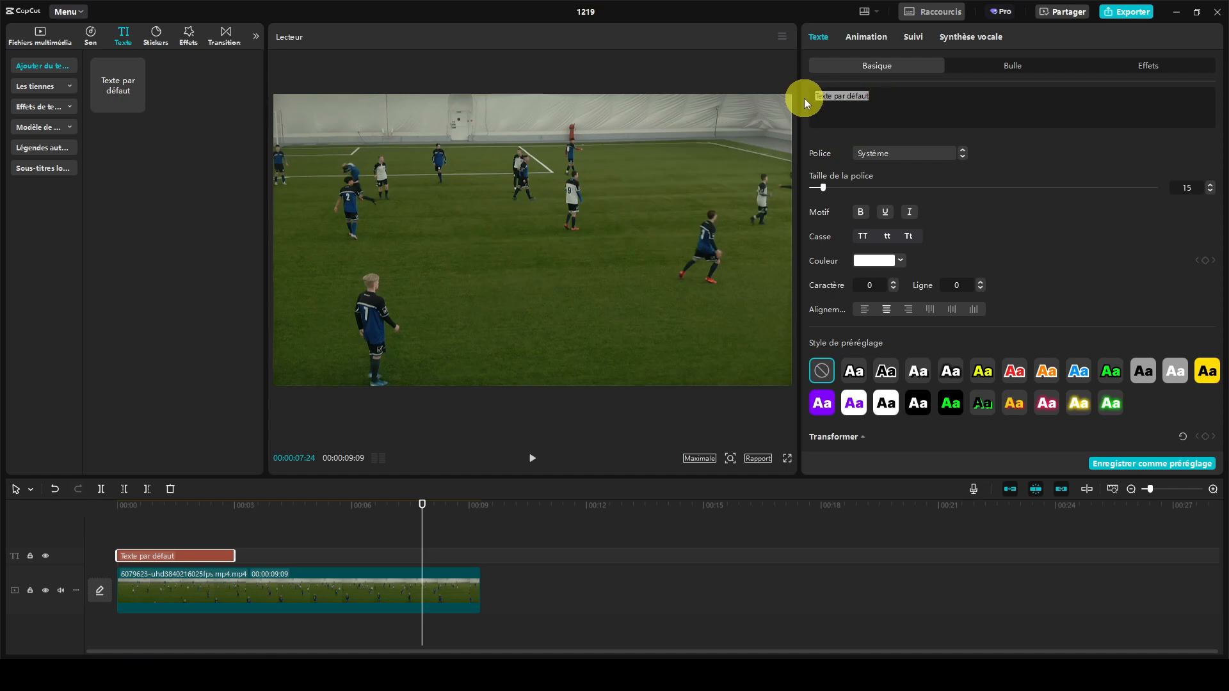
pyautogui.write('CR7')
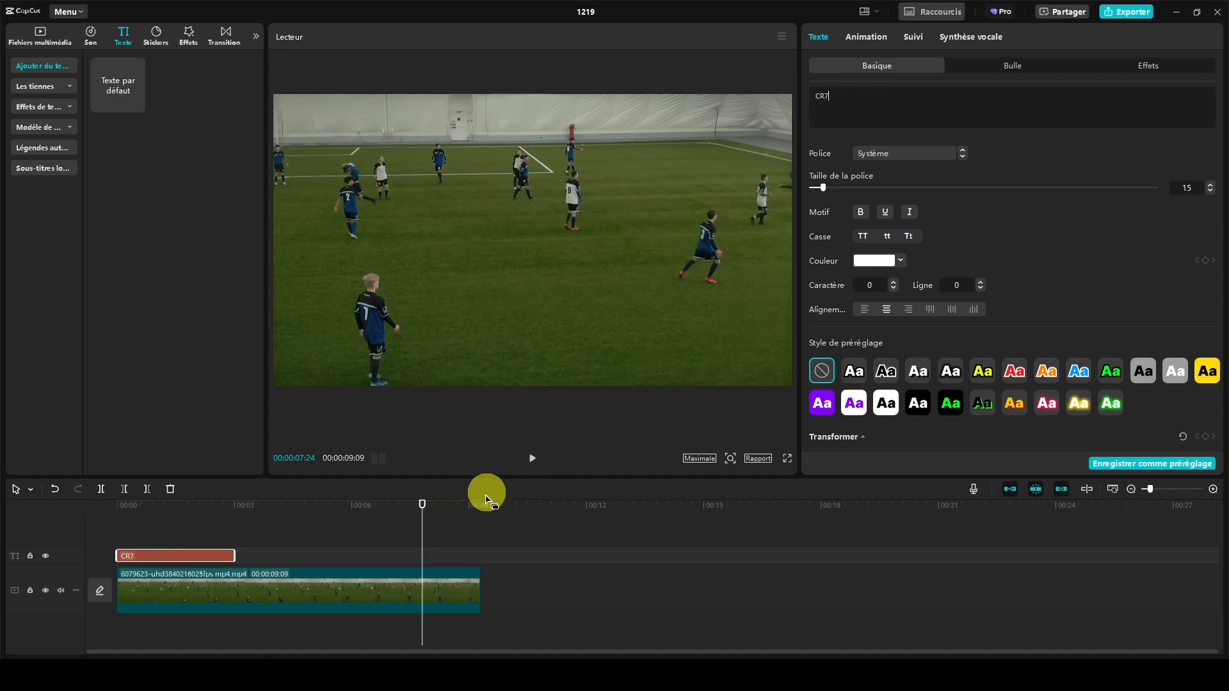
# - Place the CR7 text just above the central white-shirted player at the first frame and extend it to the end of the football clip
pyautogui.click(423, 507)
pyautogui.moveTo(423, 510); pyautogui.dragTo(107, 513)
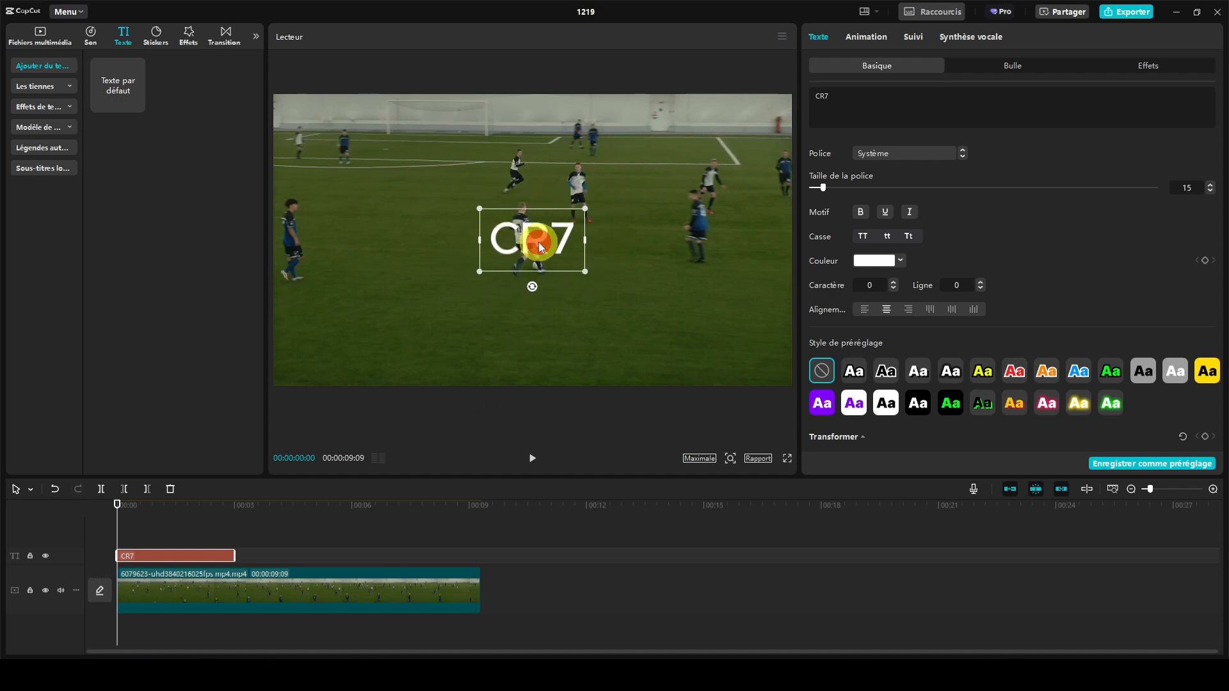
pyautogui.moveTo(538, 242); pyautogui.dragTo(524, 185)
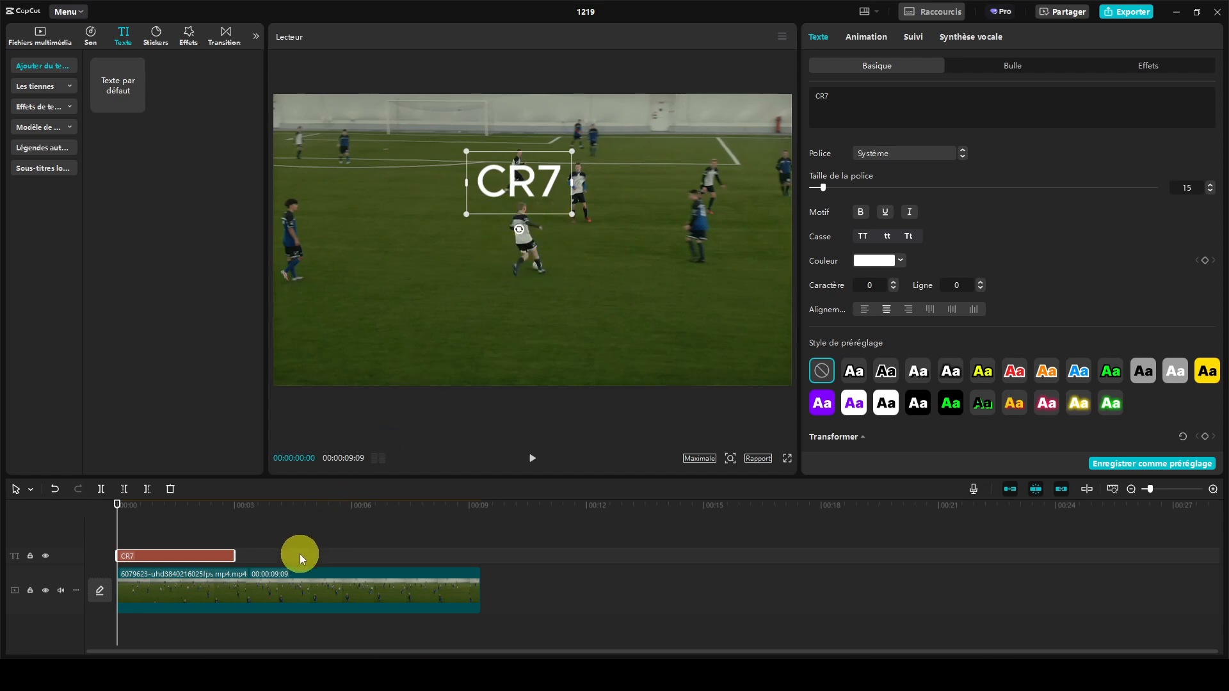
pyautogui.moveTo(234, 554); pyautogui.dragTo(480, 552)
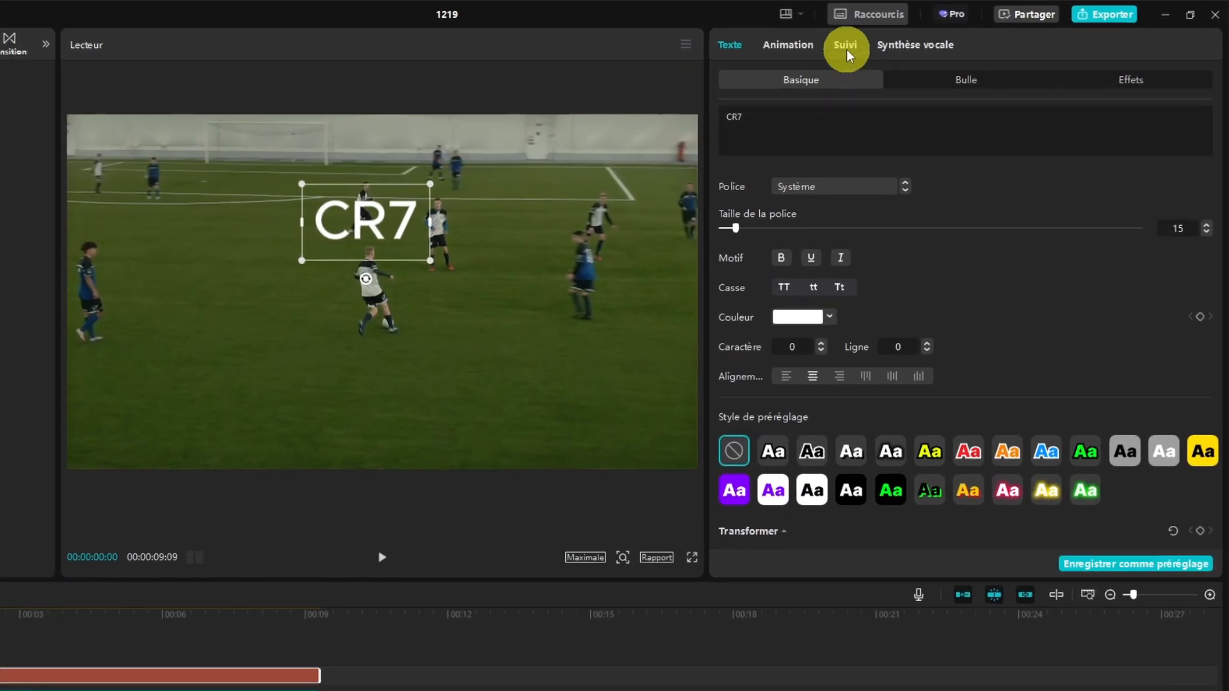
# - Apply motion tracking in both directions to the CR7 text, following the player beneath it, and play the result
pyautogui.click(914, 39)
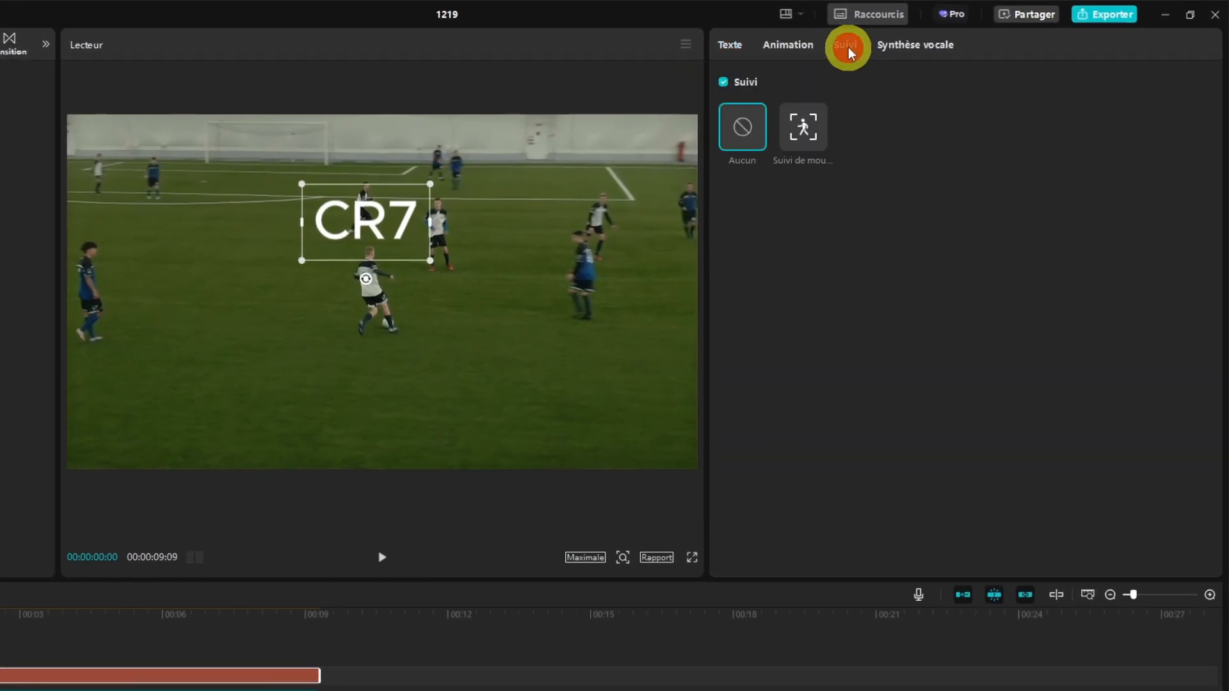
pyautogui.click(804, 131)
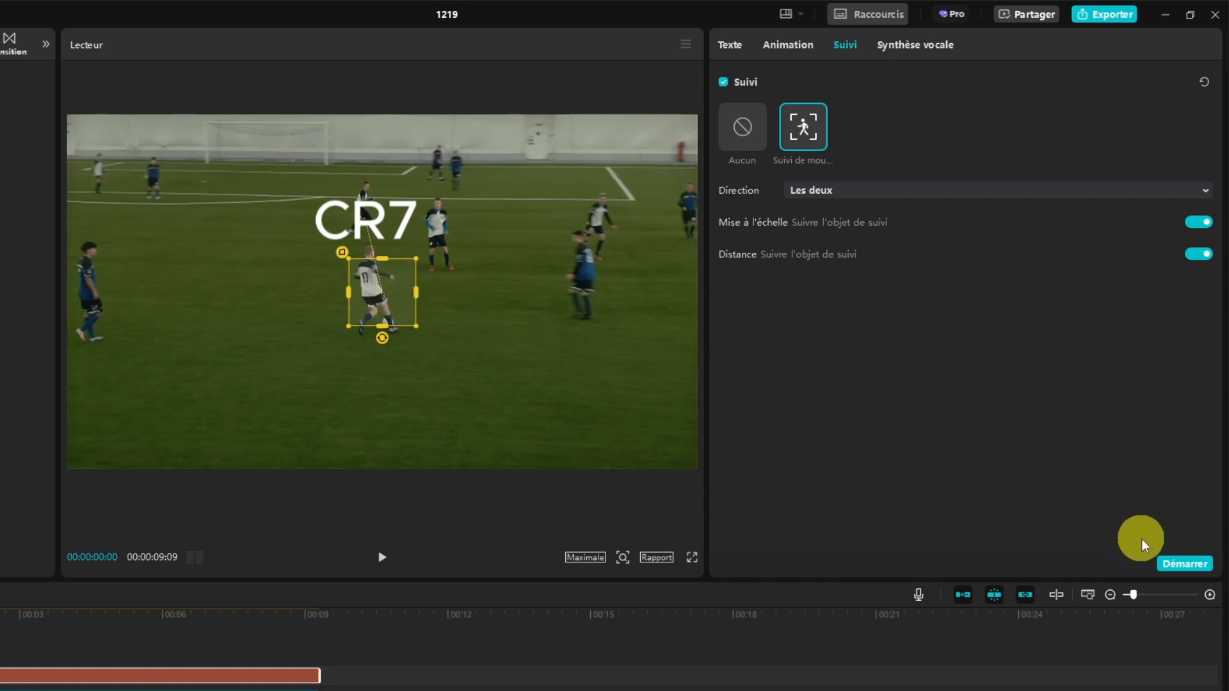
pyautogui.click(1176, 564)
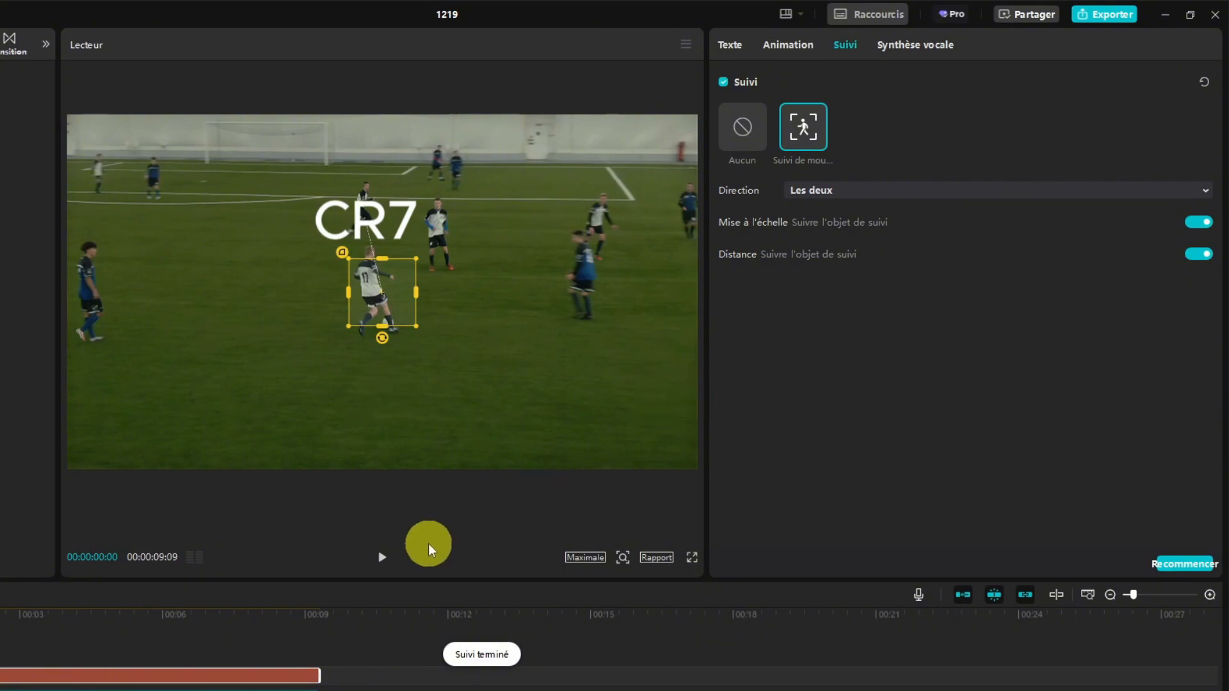
pyautogui.click(397, 528)
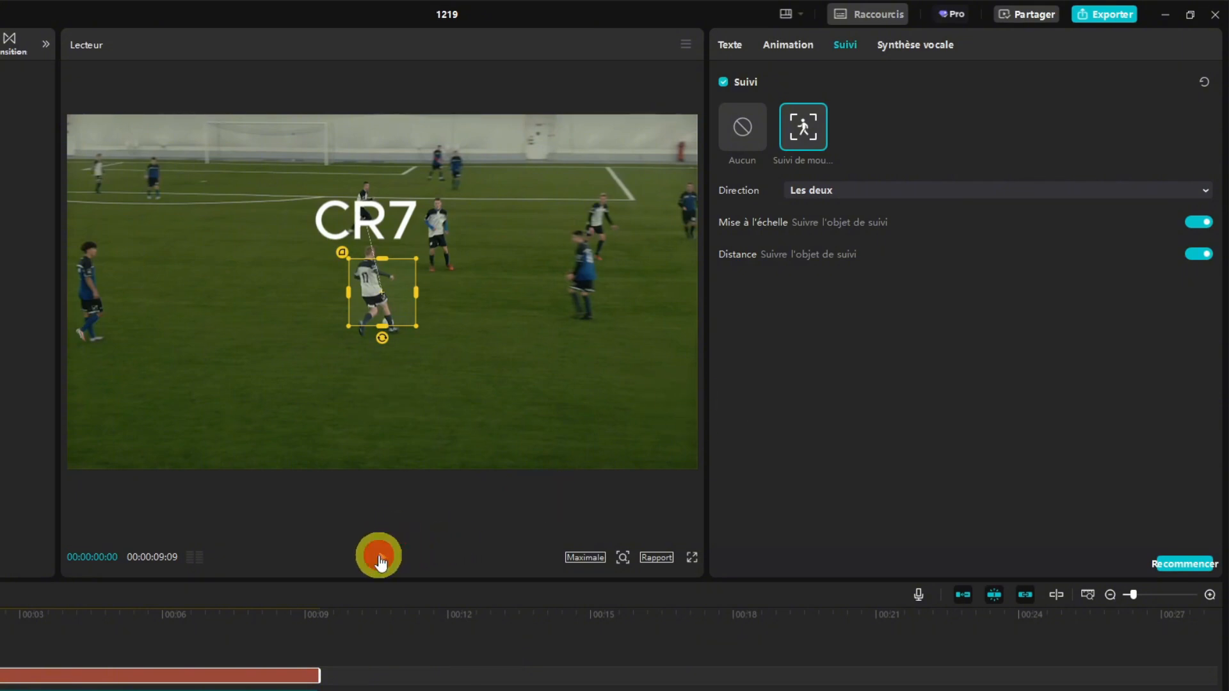
pyautogui.click(380, 558)
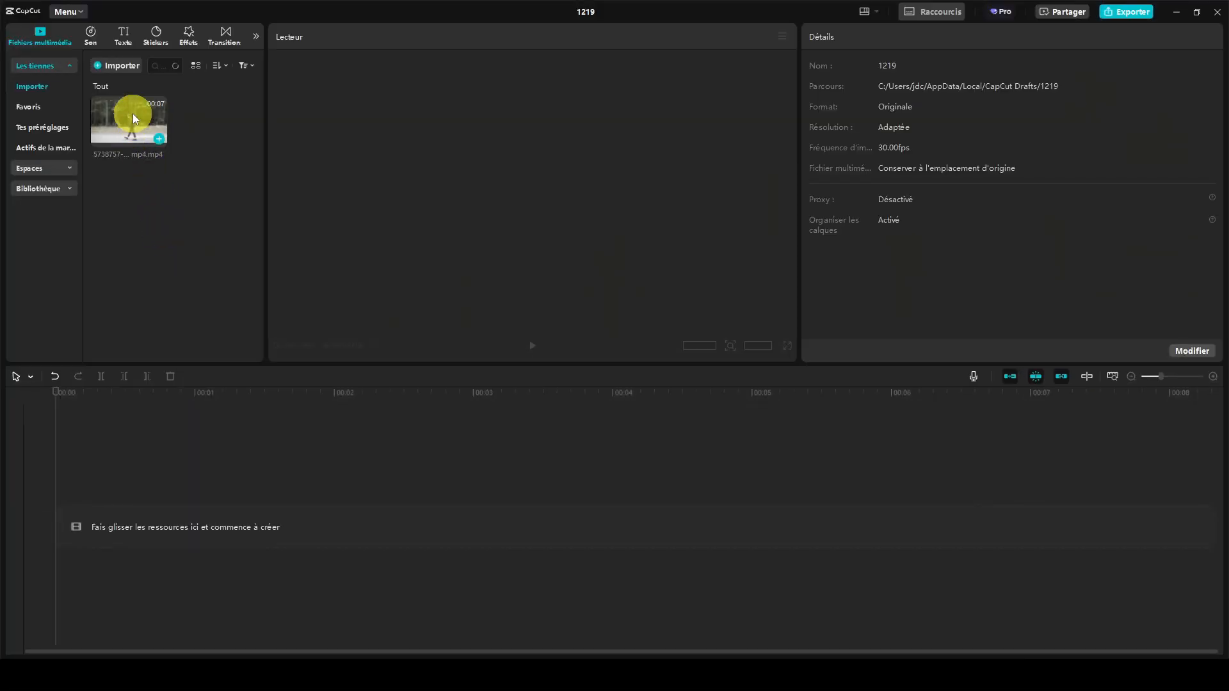
# - Place the walking man clip on the timeline and add a default text clip above it spanning the full video length
pyautogui.moveTo(133, 113); pyautogui.dragTo(117, 520)
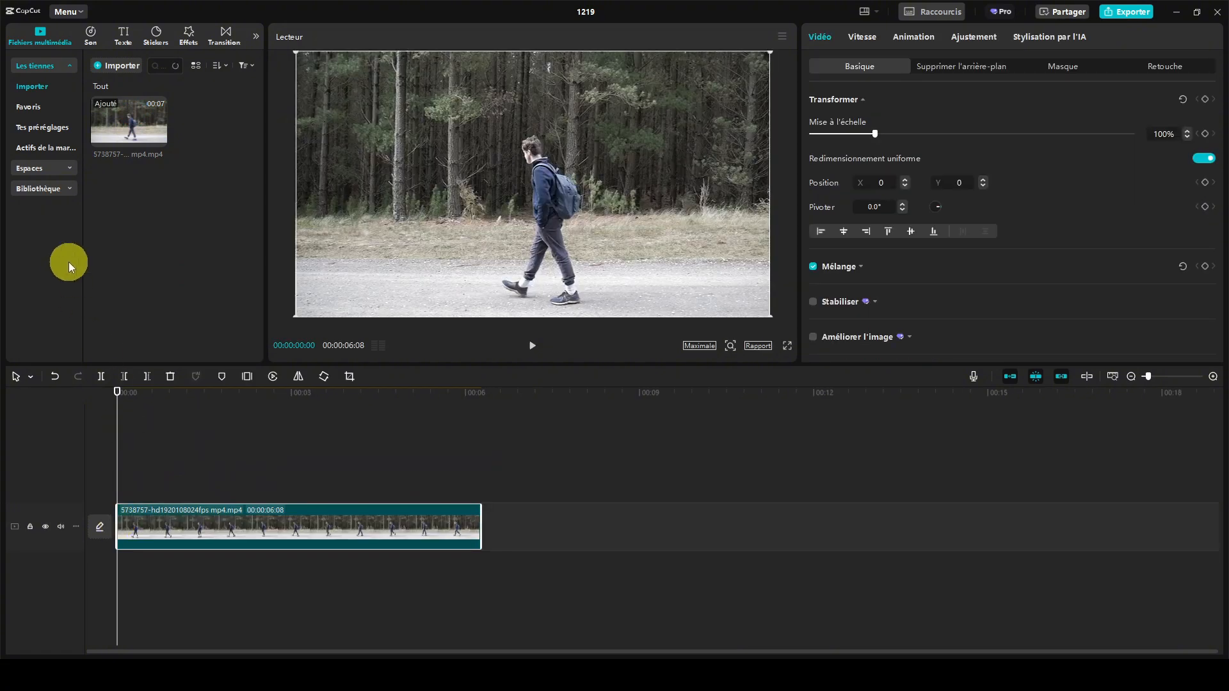
pyautogui.click(125, 38)
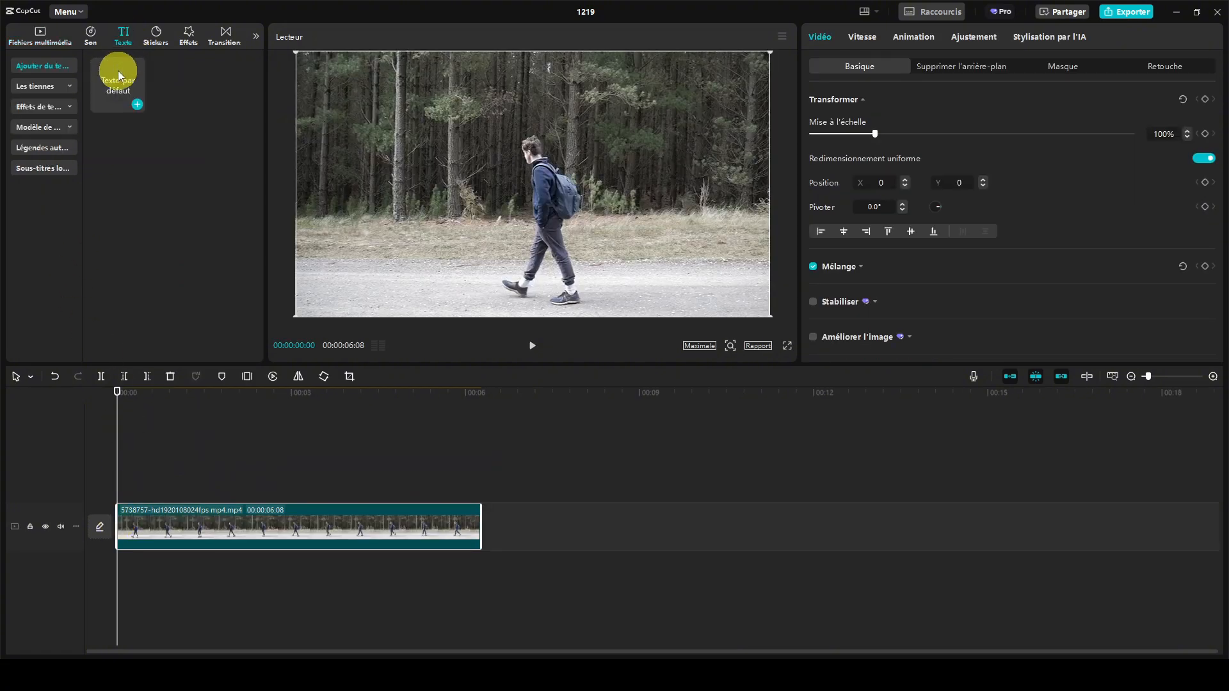
pyautogui.moveTo(120, 80); pyautogui.dragTo(119, 485)
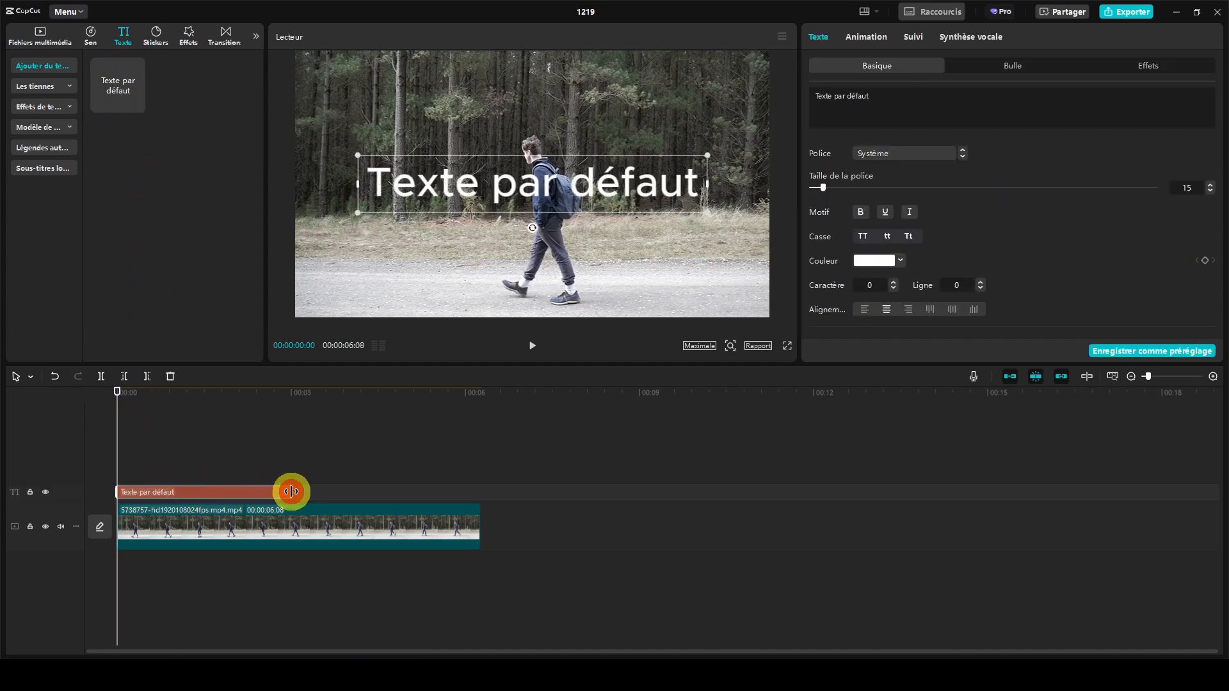
pyautogui.moveTo(291, 491); pyautogui.dragTo(476, 492)
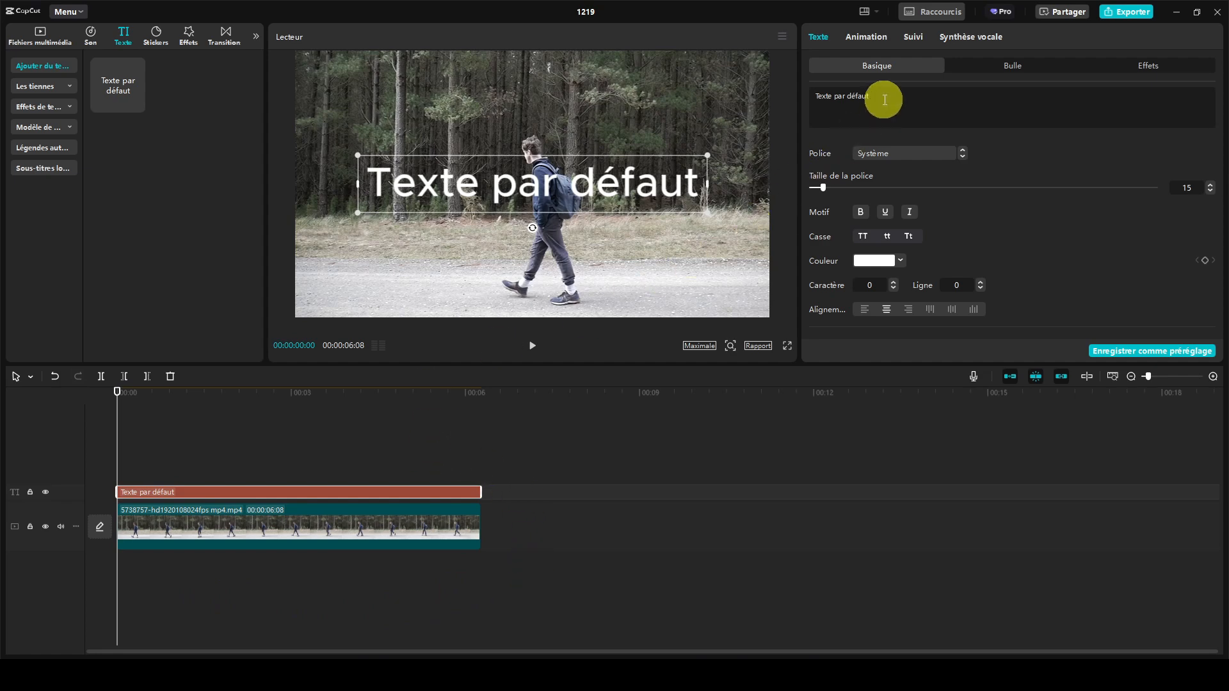
# - Change the wording of the text clip to "Texte en arrière plan"
pyautogui.moveTo(882, 98); pyautogui.dragTo(835, 97)
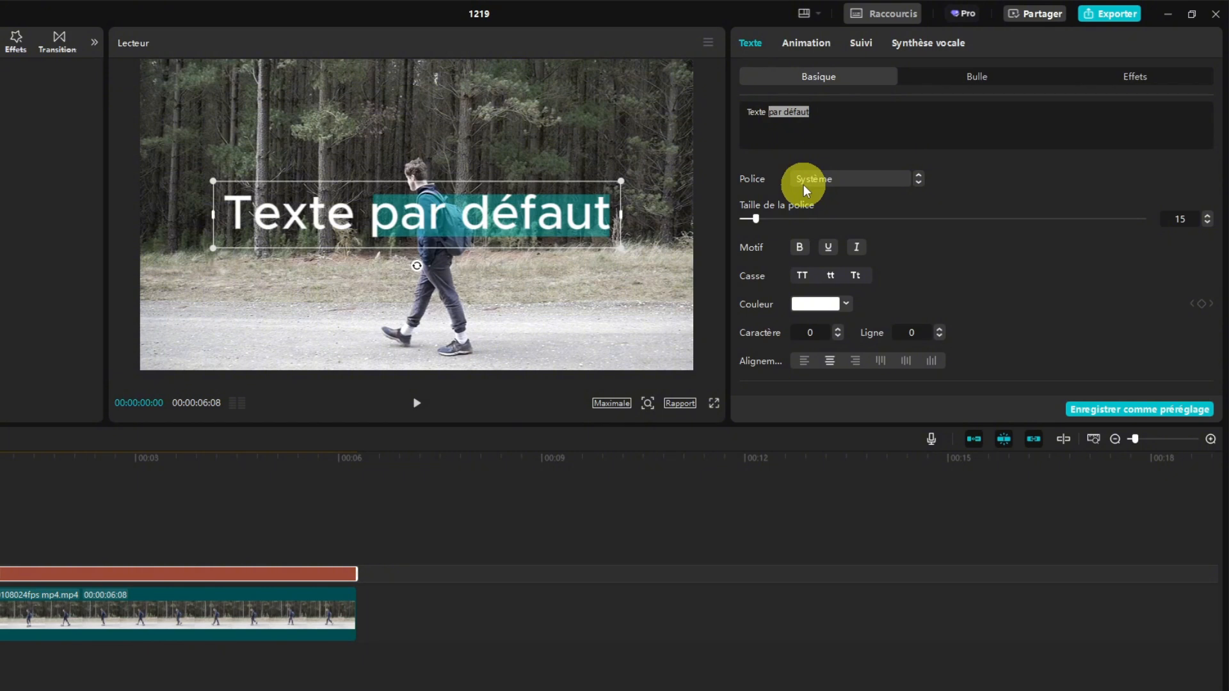
pyautogui.write('en ar')
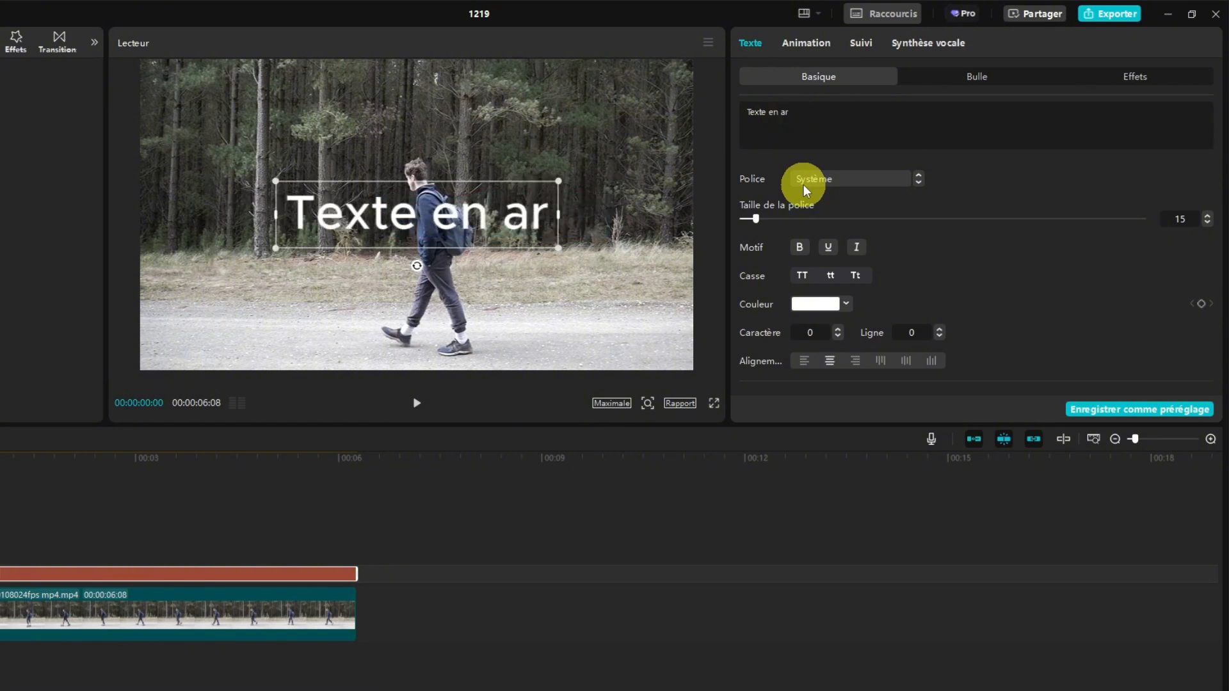
pyautogui.write('rière plan')
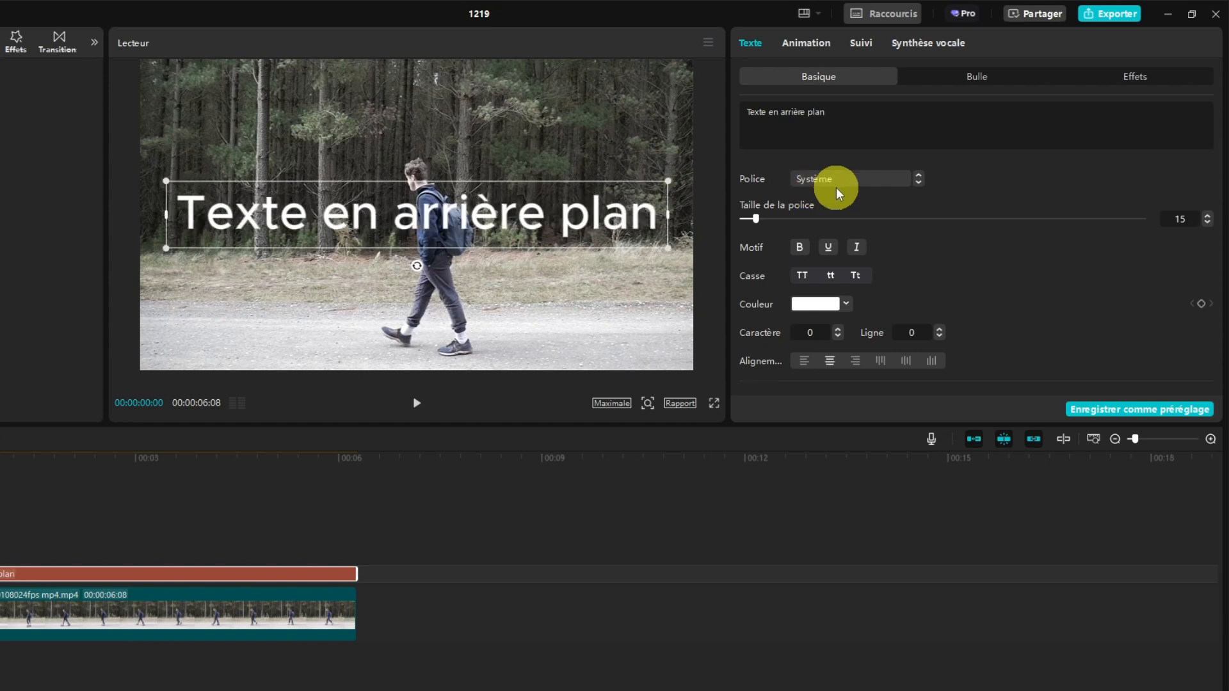
# - Give the background text the green glow preset style and make it bold
pyautogui.scroll(-4, 974, 248)
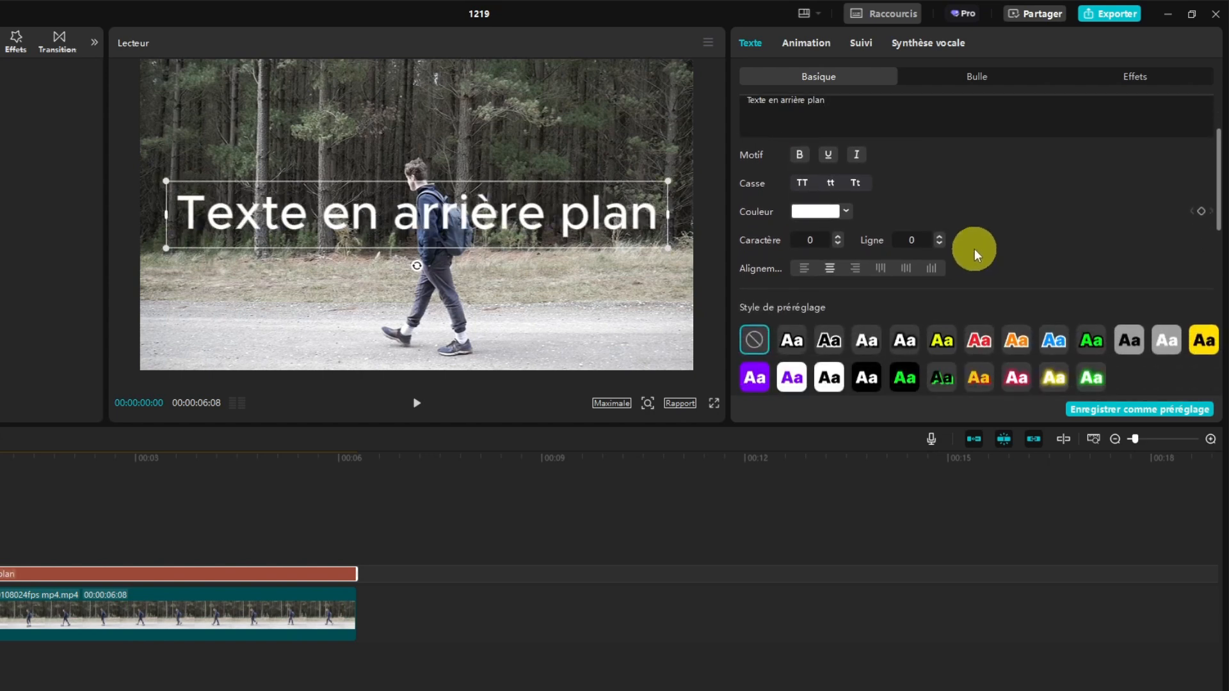
pyautogui.click(1092, 355)
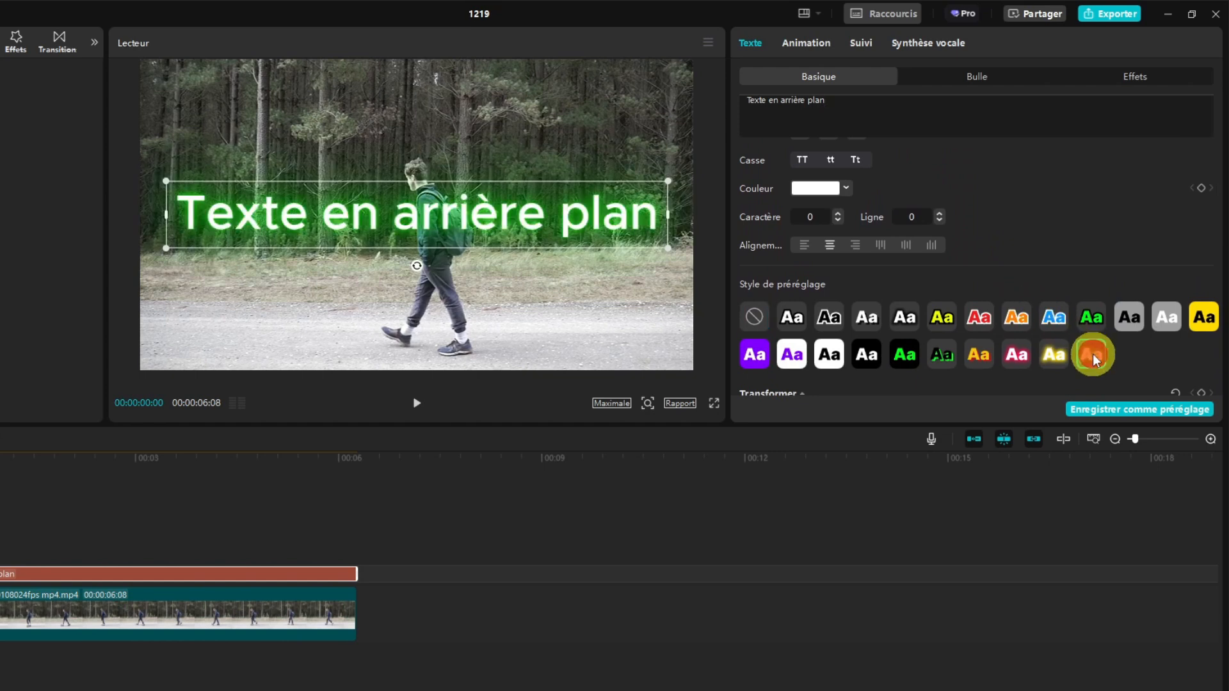
pyautogui.scroll(4, 1093, 354)
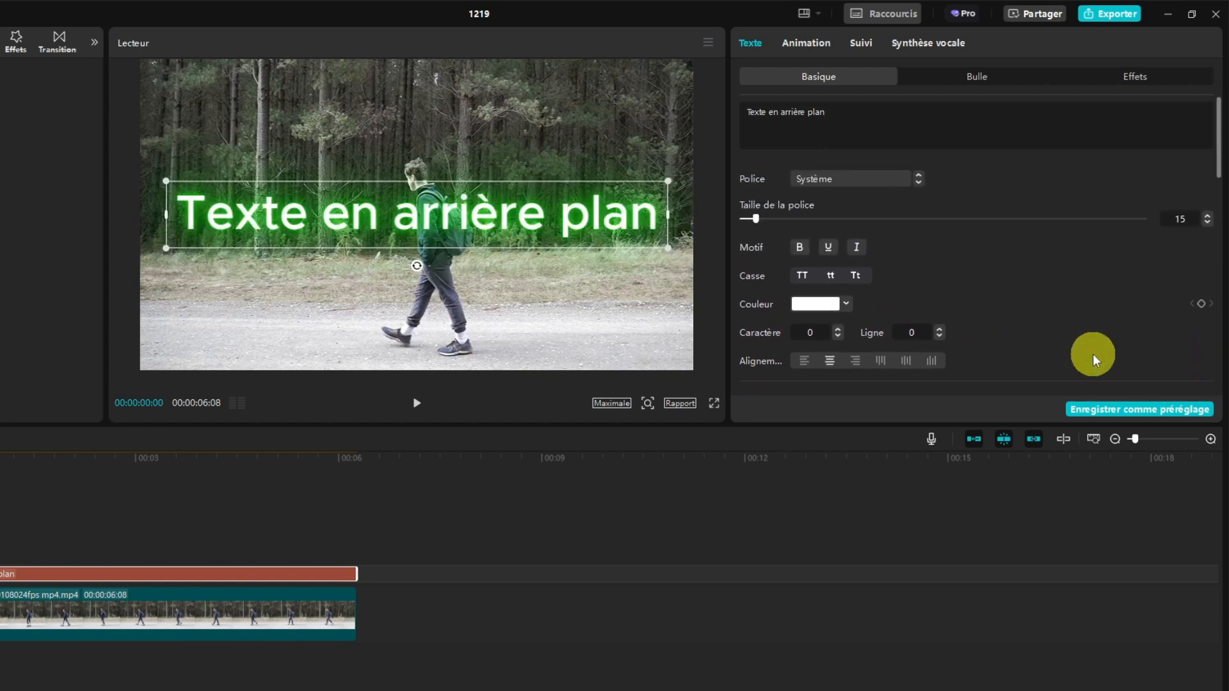
pyautogui.click(800, 249)
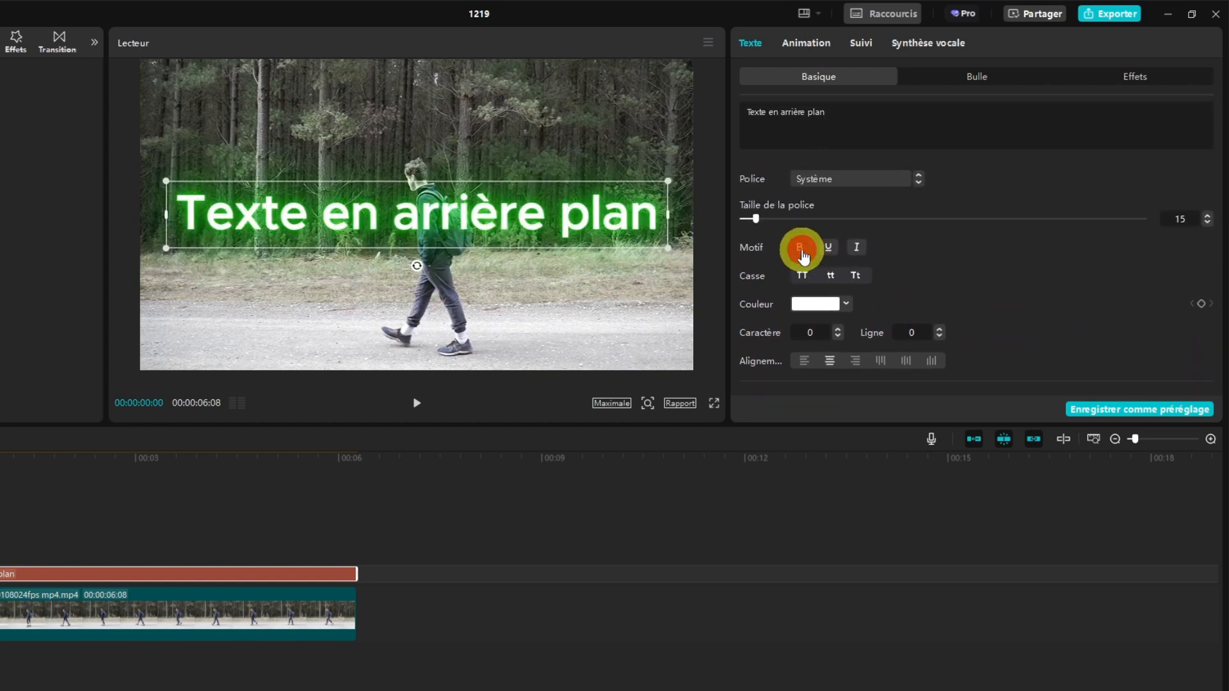
# - Apply the typing-cursor animation to the text as both its intro and its exit animation
pyautogui.click(805, 45)
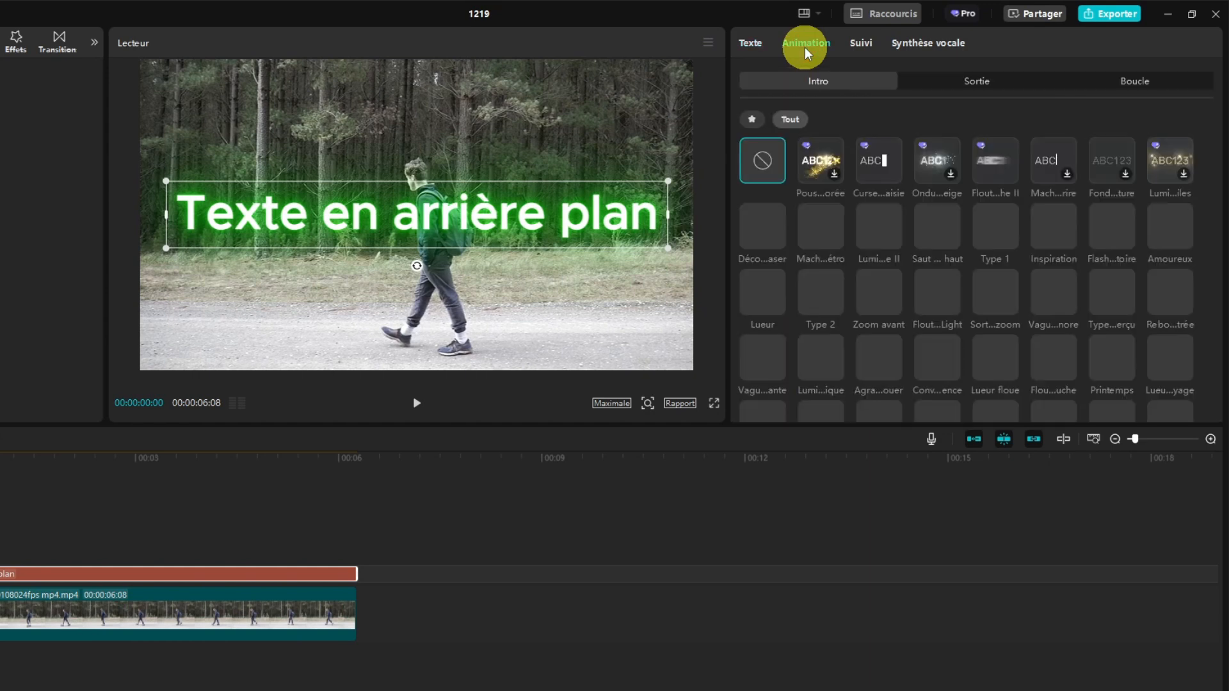
pyautogui.click(872, 163)
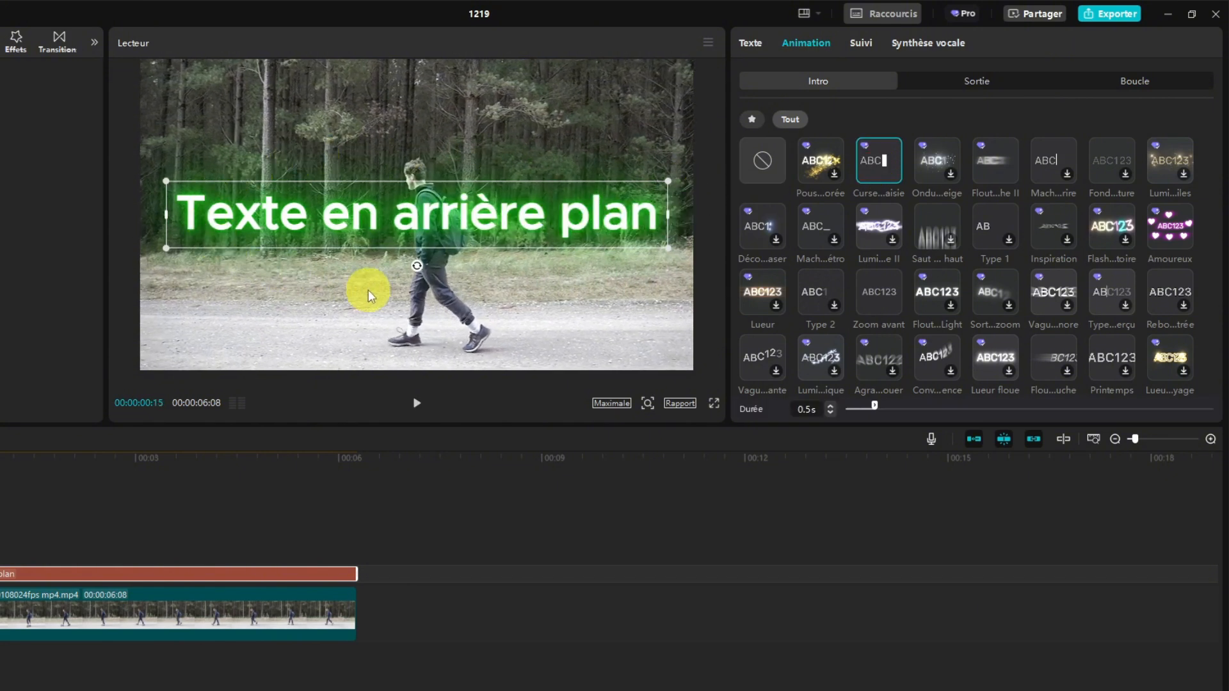
pyautogui.click(957, 80)
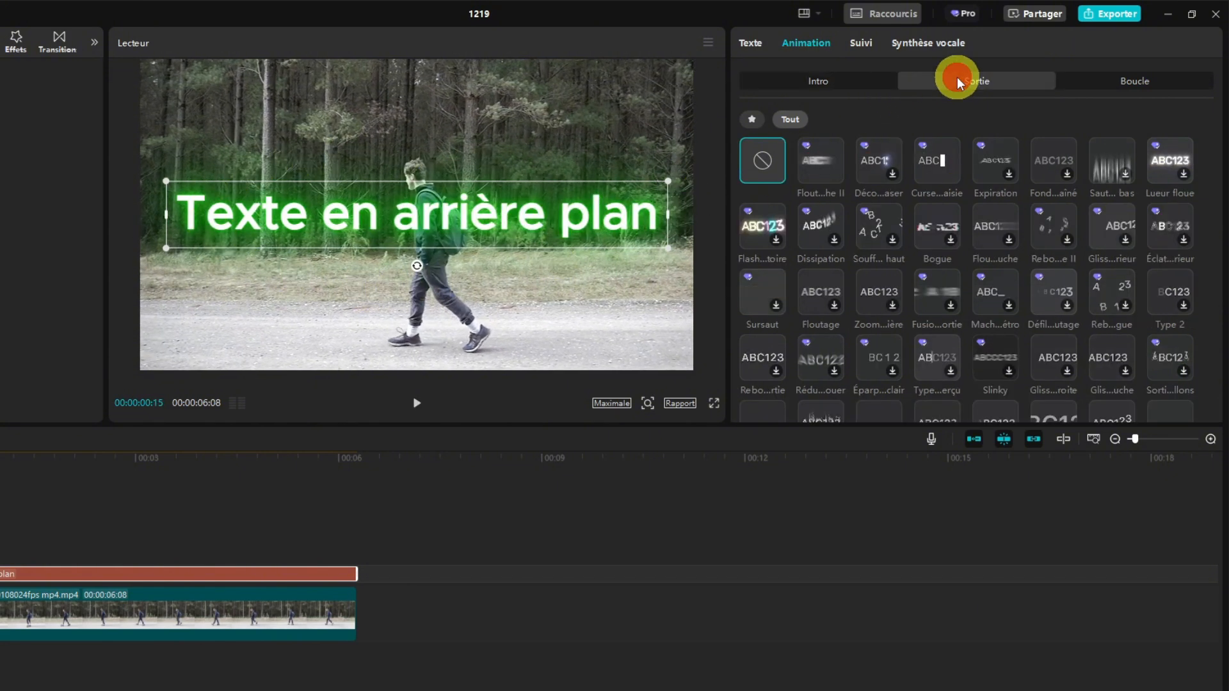
pyautogui.click(927, 160)
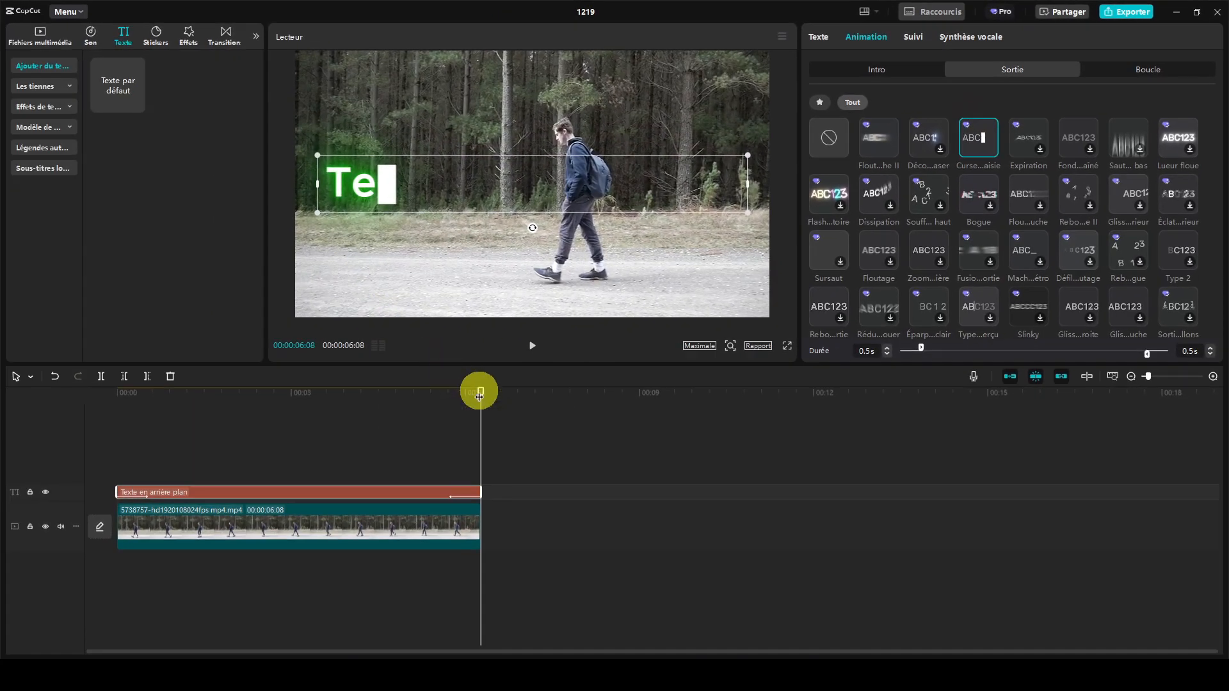
# - Add a second copy of the walking man clip on a track above the text, aligned with the start of the timeline
pyautogui.click(41, 36)
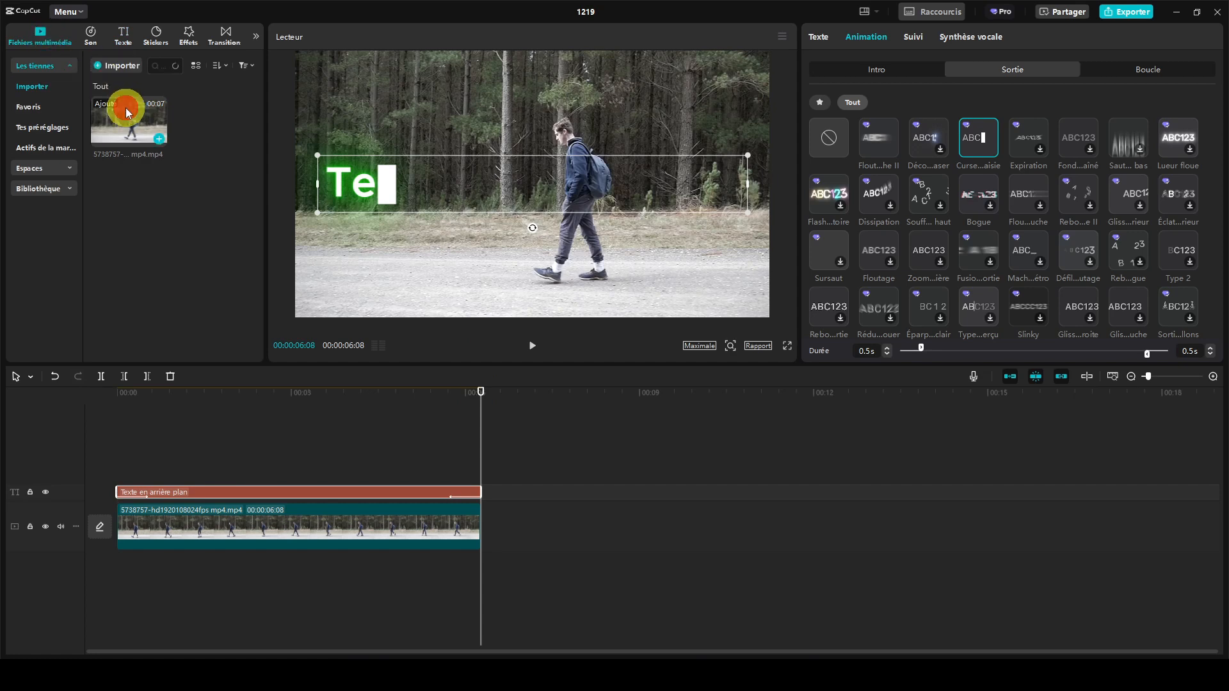
pyautogui.moveTo(126, 108); pyautogui.dragTo(169, 190)
pyautogui.moveTo(173, 417); pyautogui.dragTo(119, 457)
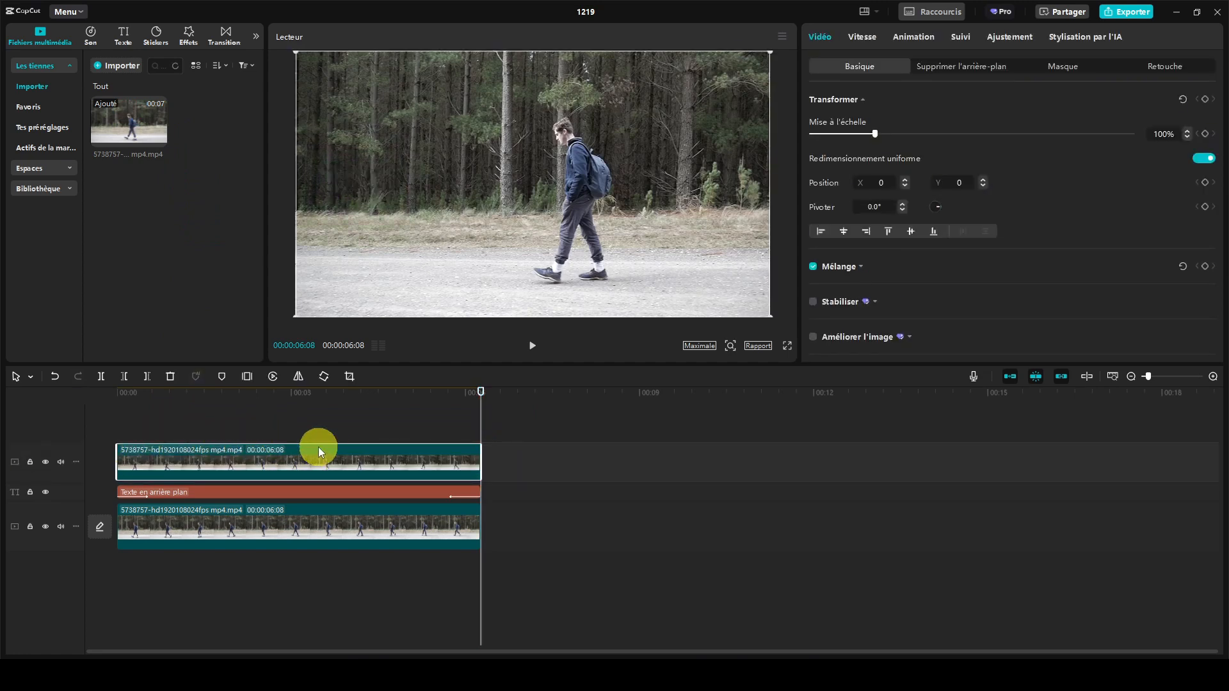
# - Enable automatic background removal on the upper walking man clip and play the composition from the start
pyautogui.click(943, 69)
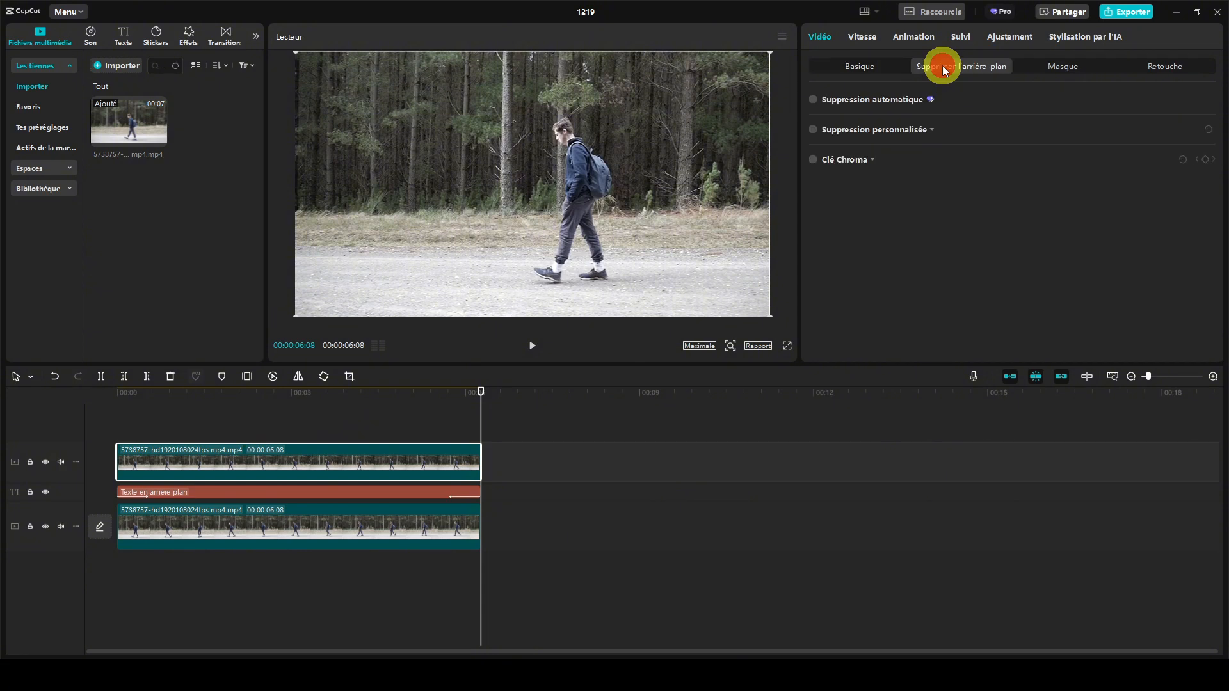
pyautogui.click(813, 100)
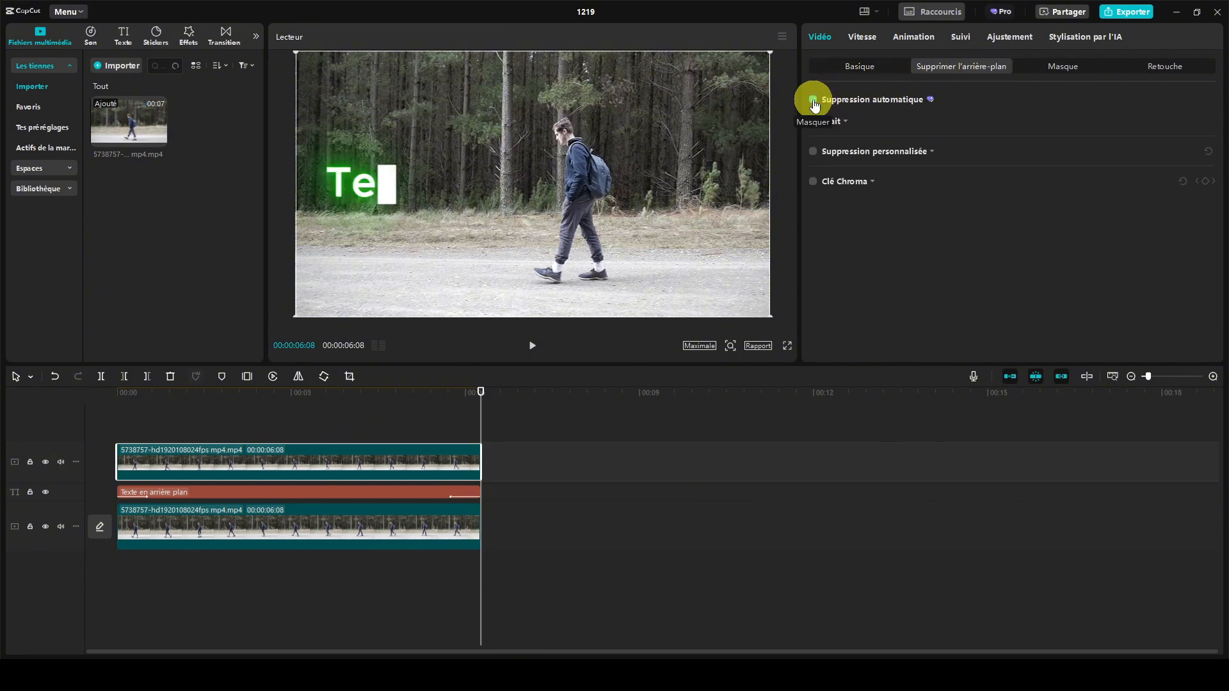
pyautogui.moveTo(480, 391); pyautogui.dragTo(105, 414)
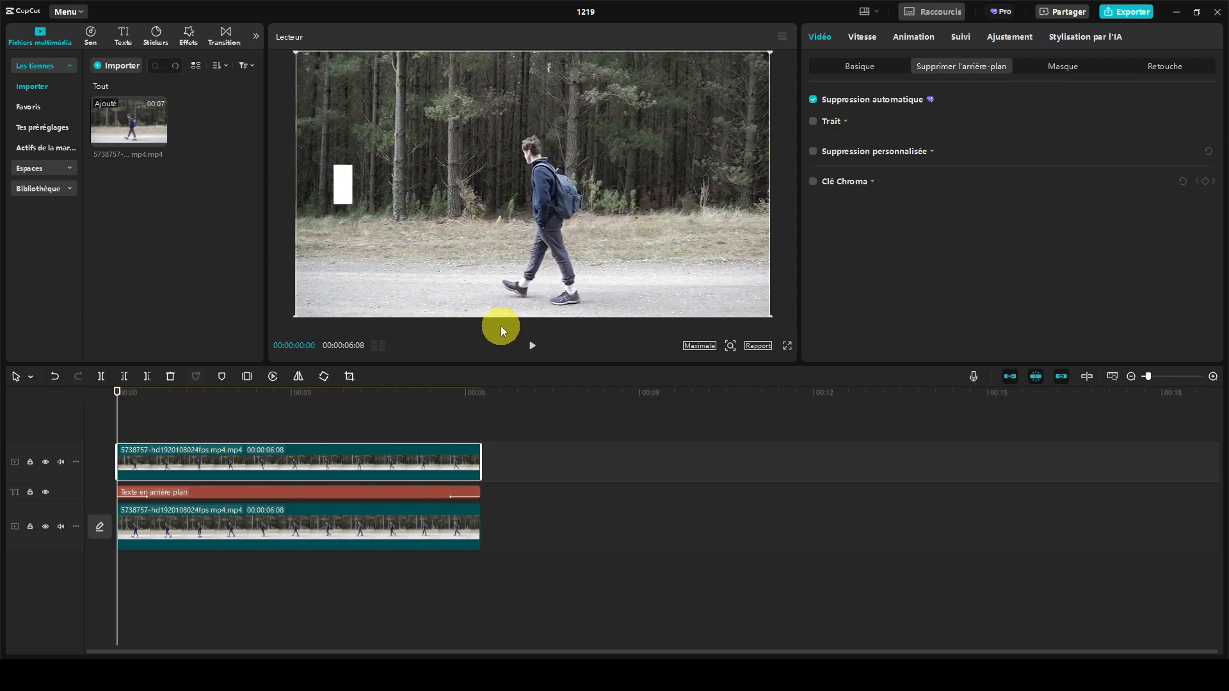
pyautogui.click(530, 346)
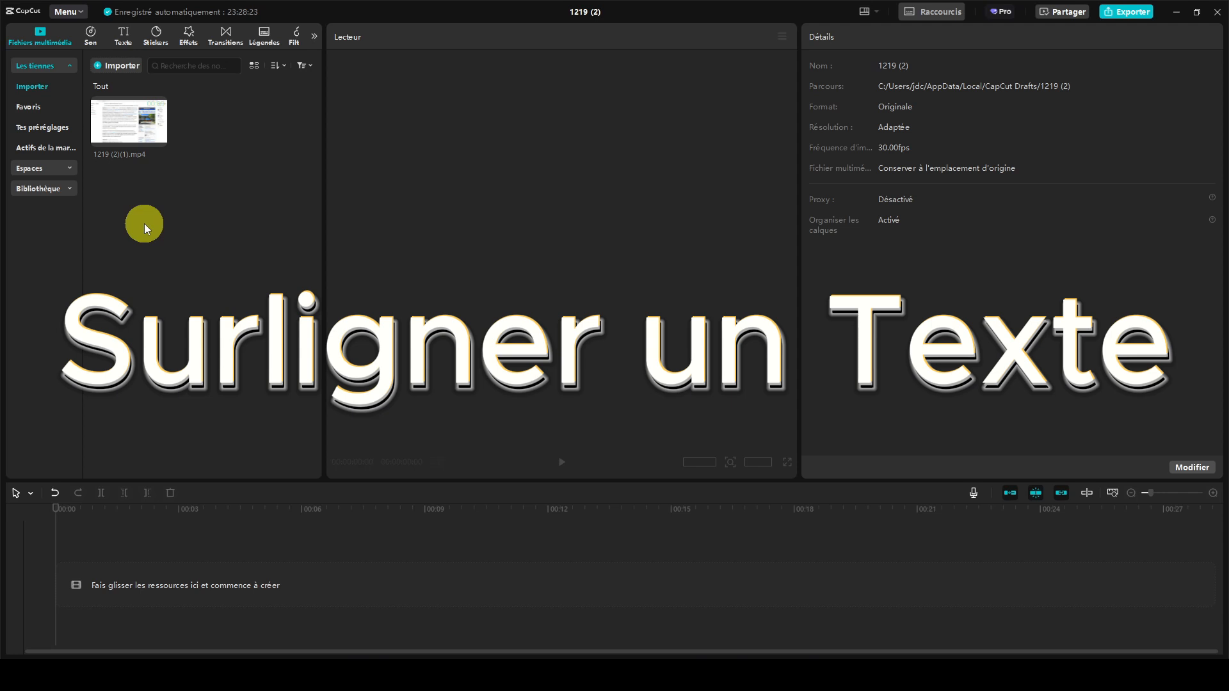
# - Place the 1219 (2)(1).mp4 clip on the timeline and paste a copy of it on a track directly above
pyautogui.moveTo(136, 141)
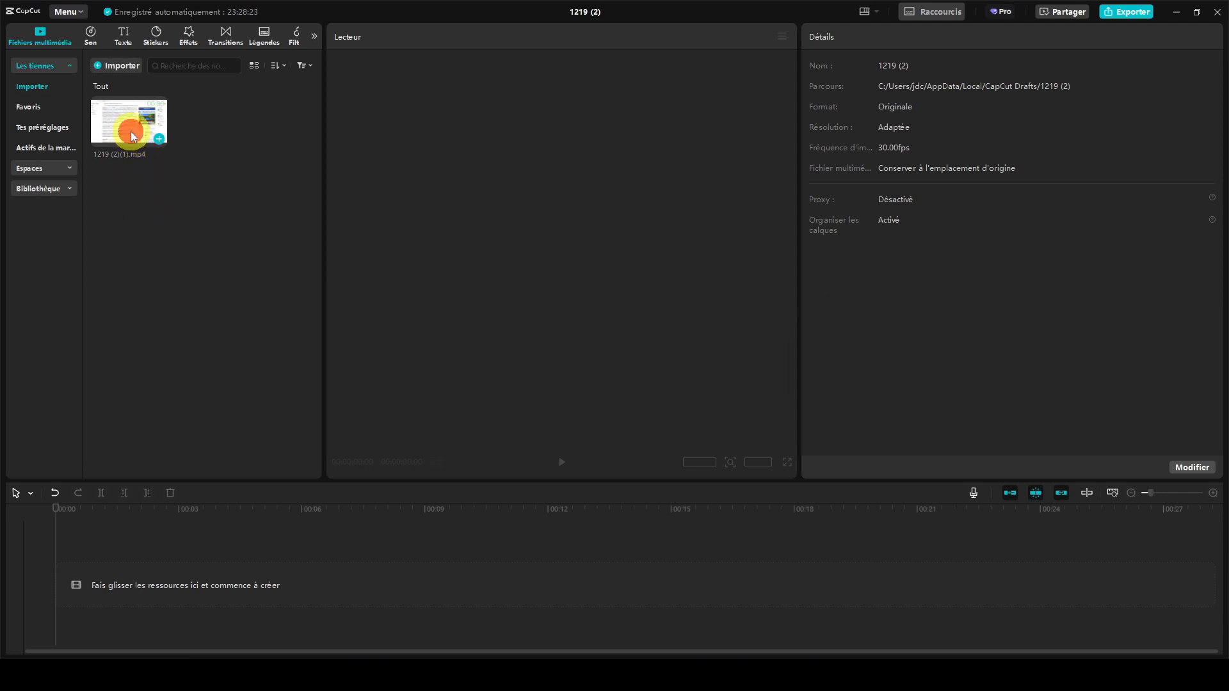
pyautogui.moveTo(160, 321); pyautogui.dragTo(113, 574)
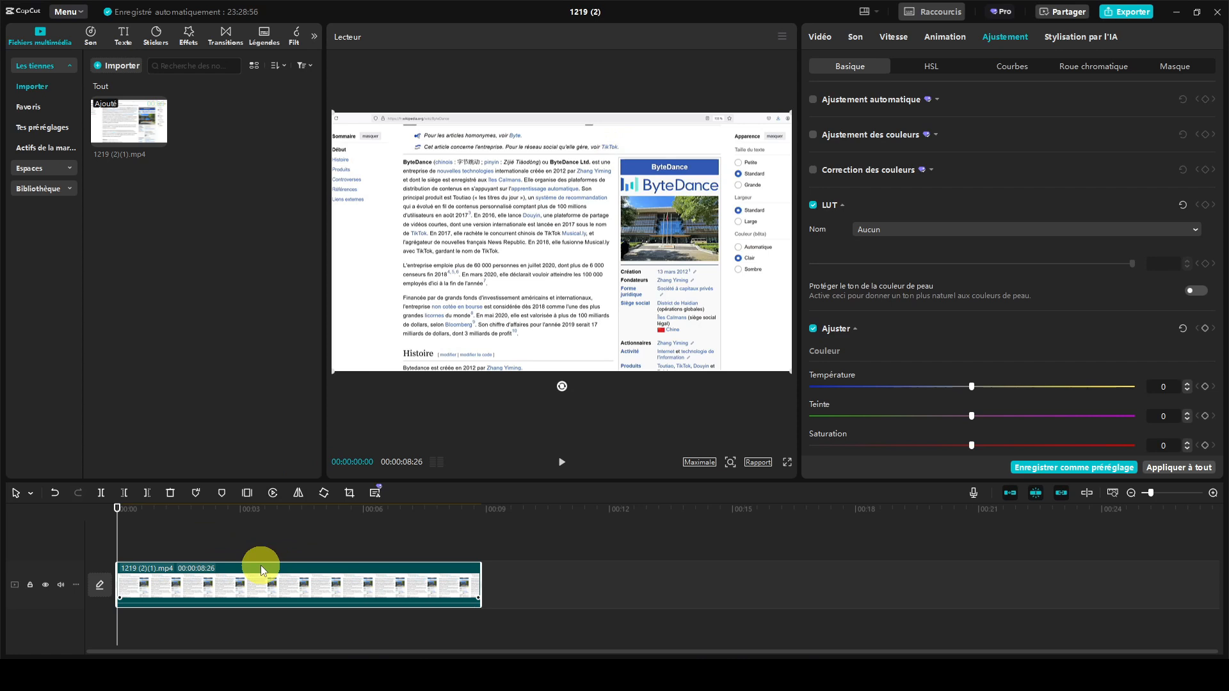
pyautogui.hotkey('ctrl', 'v')
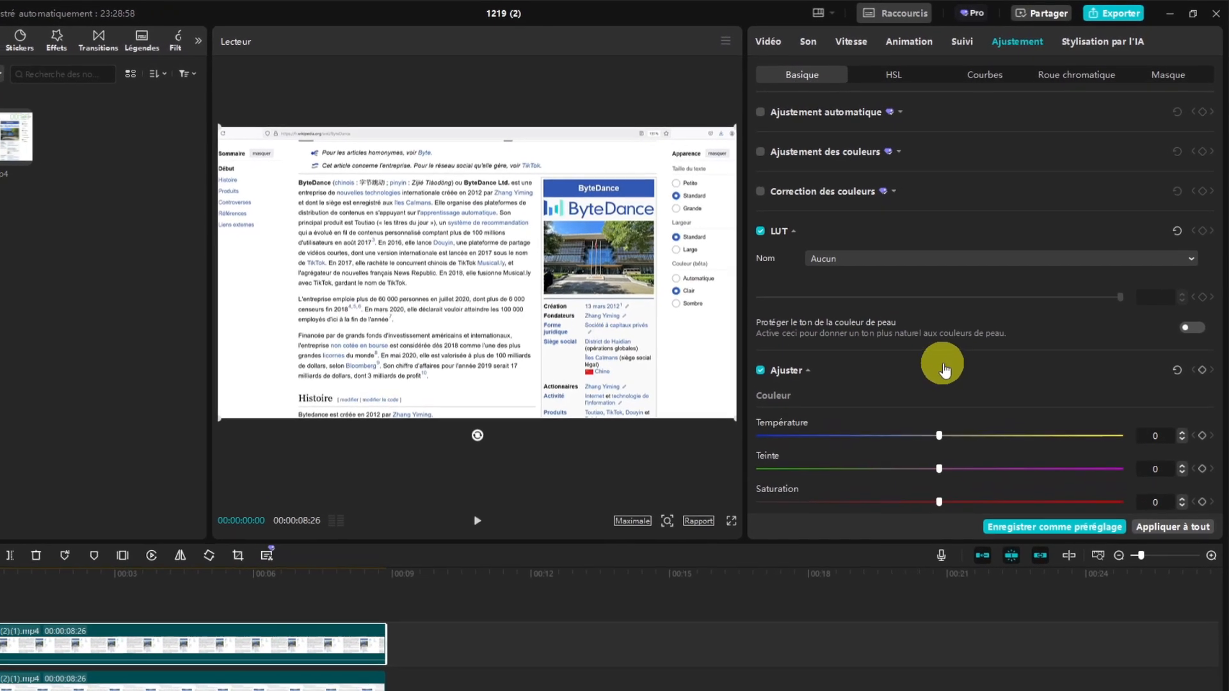
# - Darken the upper copy of the web page clip by setting its exposure to -50
pyautogui.scroll(-3, 879, 358)
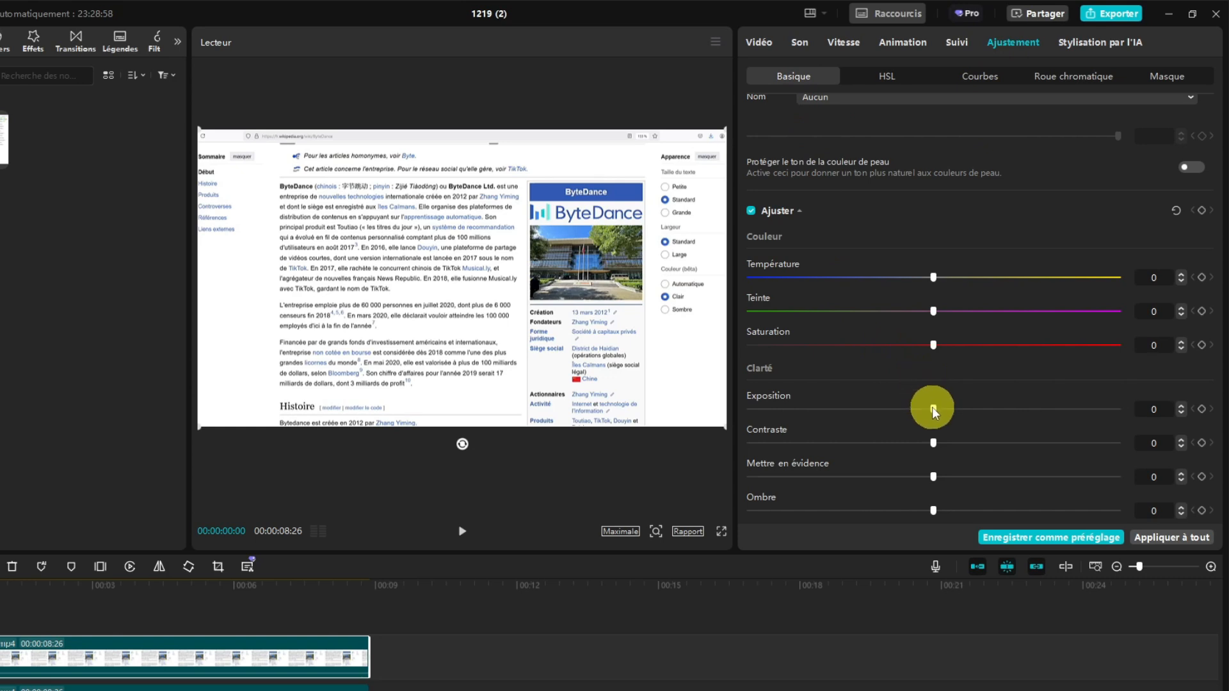
pyautogui.moveTo(932, 407); pyautogui.dragTo(735, 407)
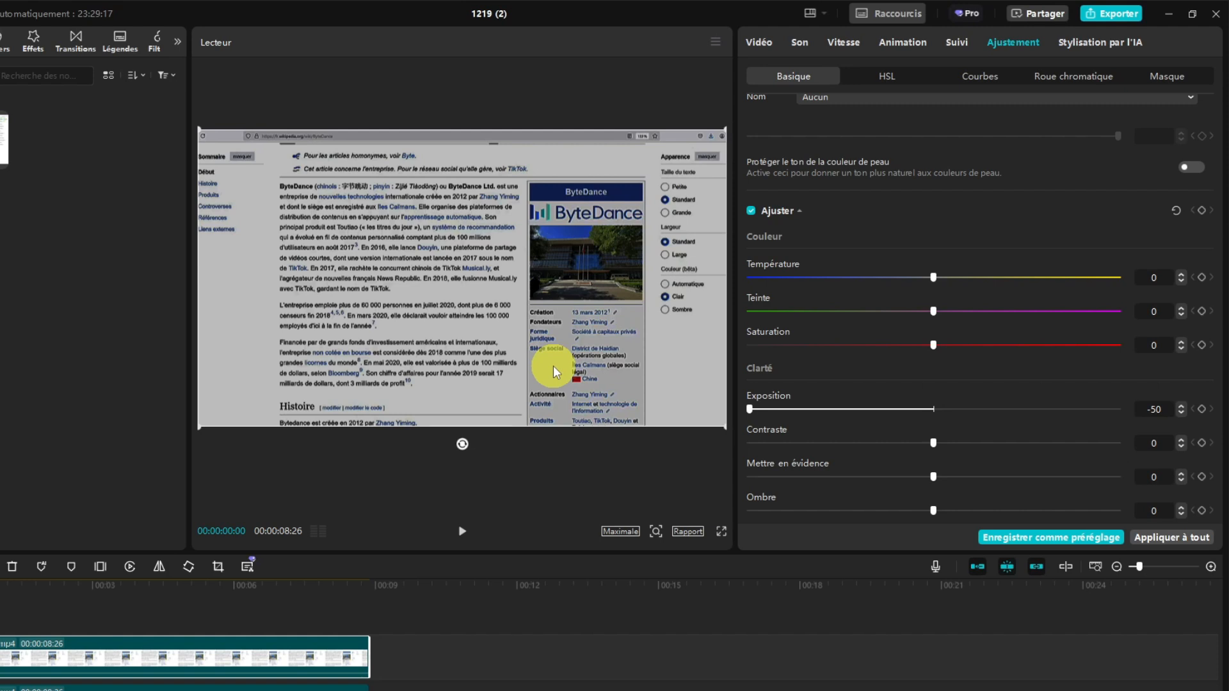
# - Add an inverted rectangle mask to the upper copy around the first two paragraphs, at position -224, 82 and size 895 × 561
pyautogui.click(758, 42)
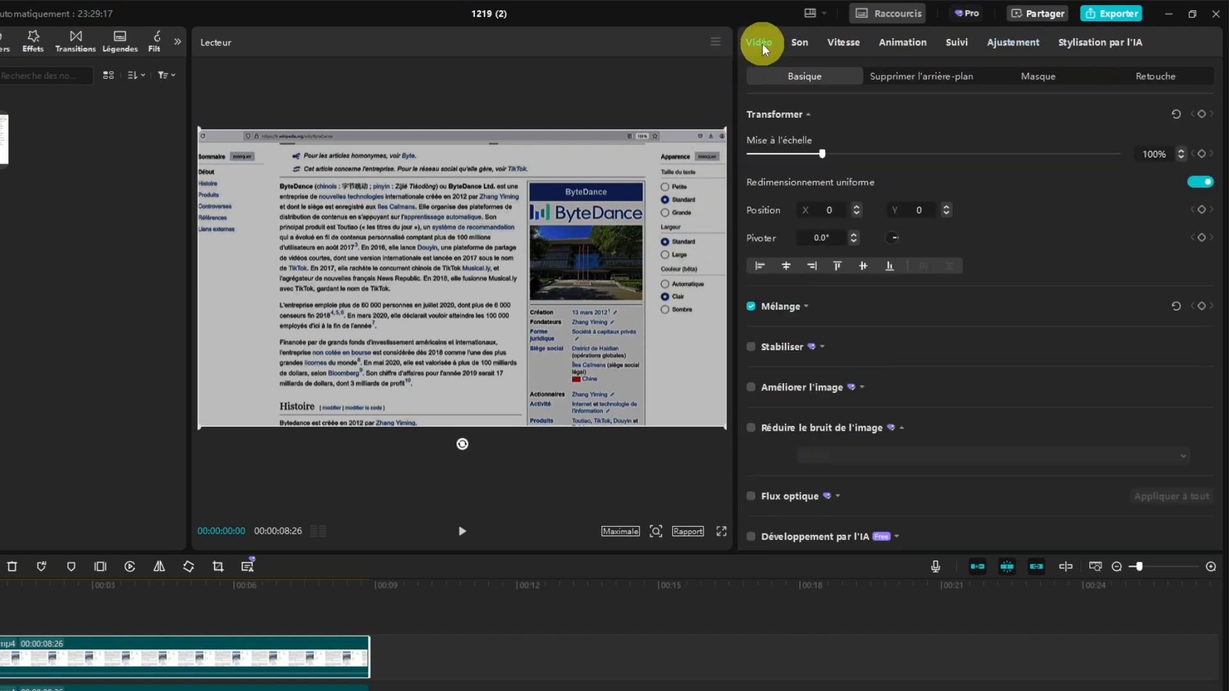
pyautogui.click(1043, 79)
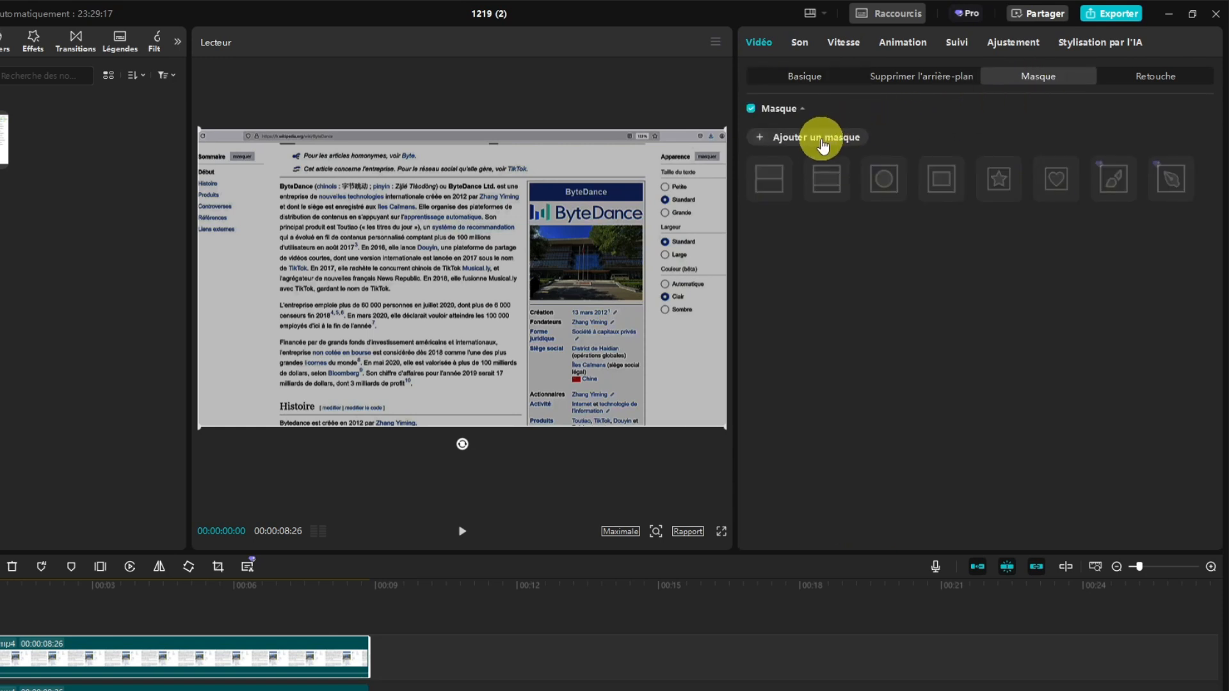
pyautogui.click(822, 146)
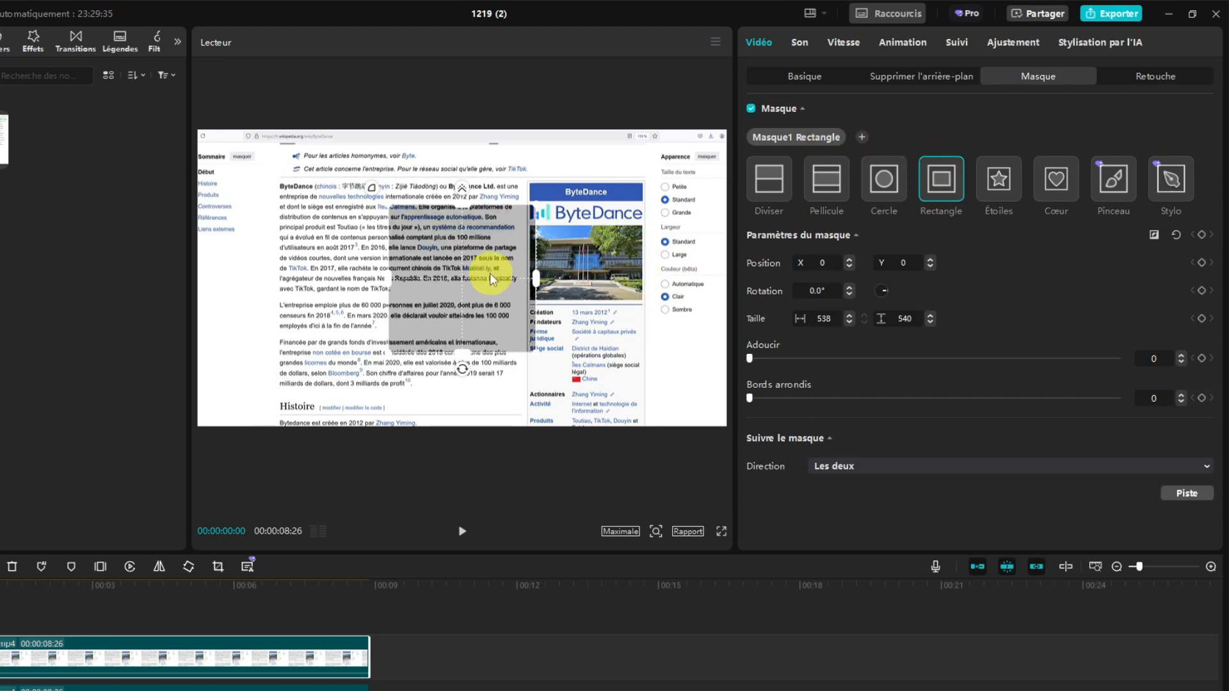
pyautogui.moveTo(478, 271)
pyautogui.mouseDown()
pyautogui.moveTo(420, 245)
pyautogui.moveTo(527, 249)
pyautogui.moveTo(479, 252)
pyautogui.mouseUp()
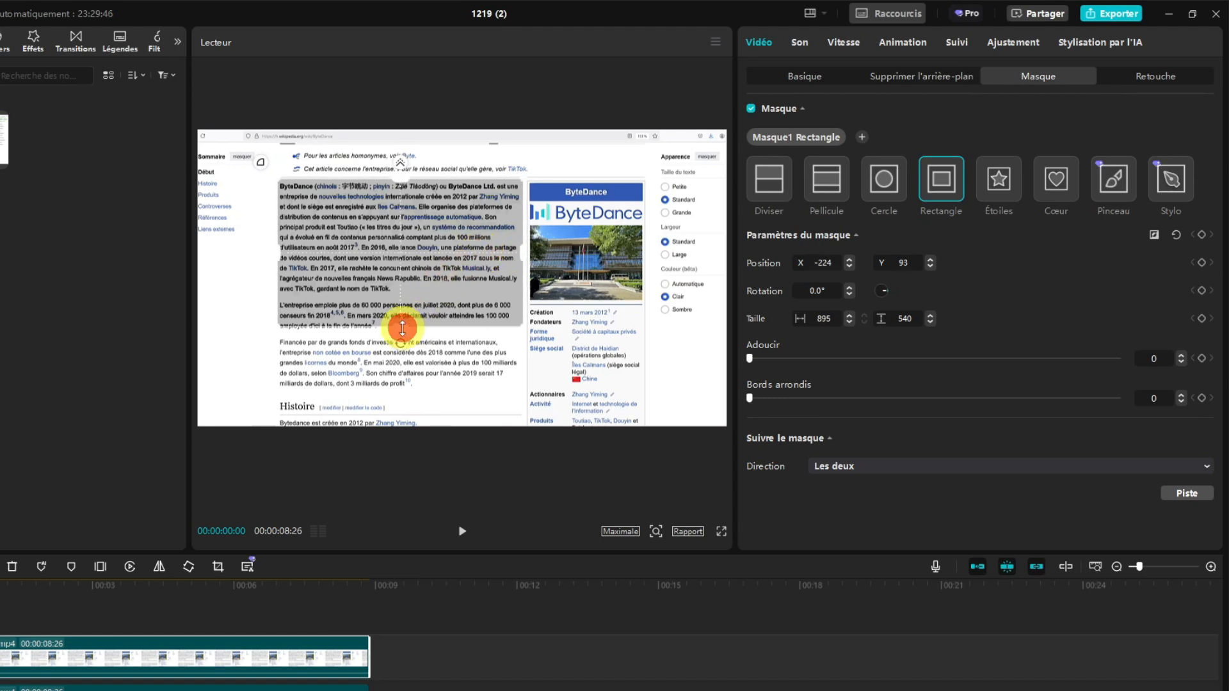
pyautogui.moveTo(402, 327); pyautogui.dragTo(434, 285)
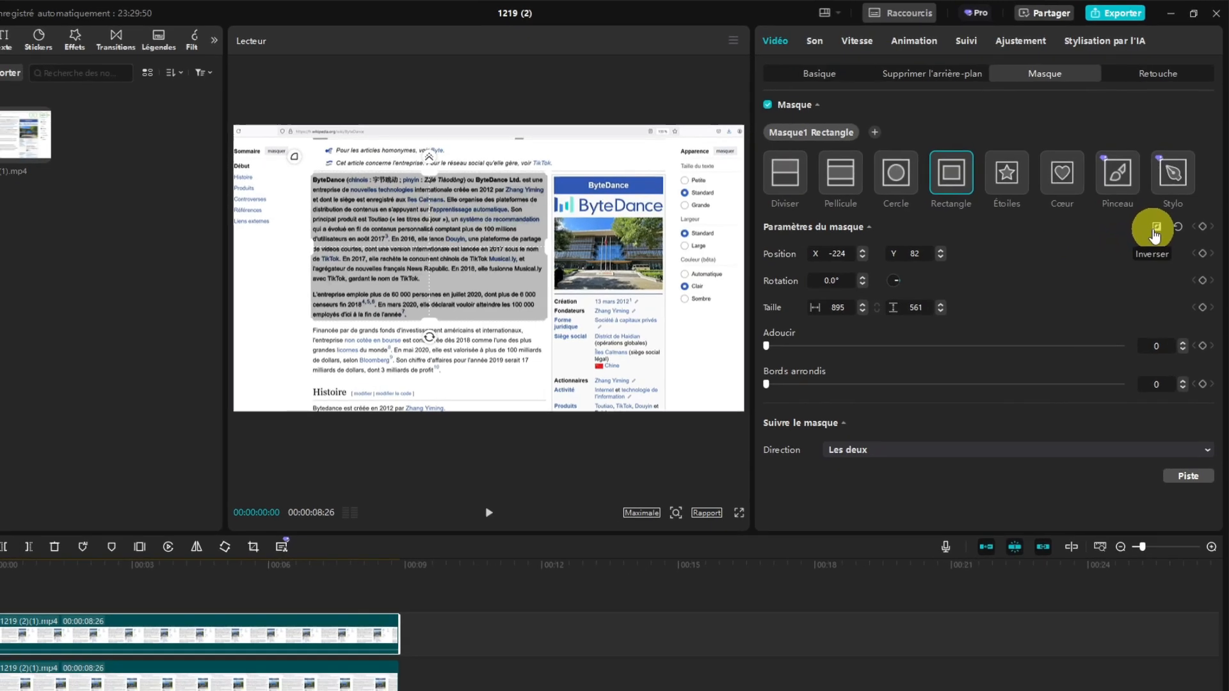
pyautogui.click(1155, 229)
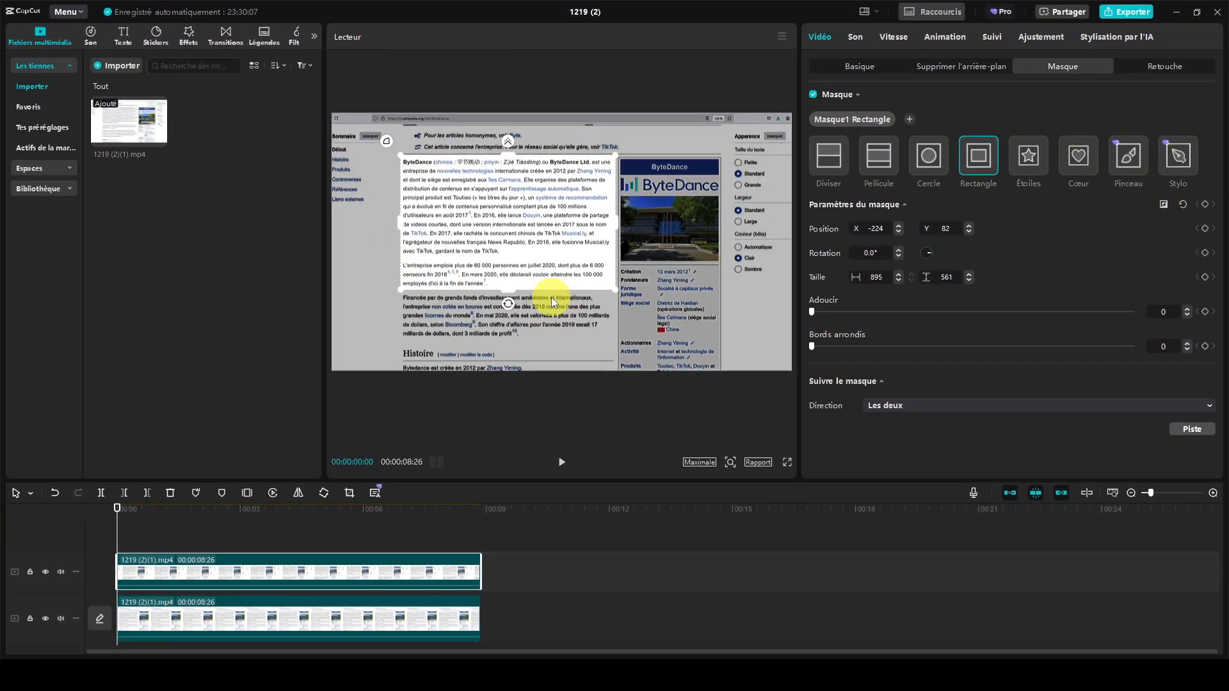
# - Trim the beginning of the upper masked clip so that it starts at 00:00:04:10
pyautogui.click(124, 508)
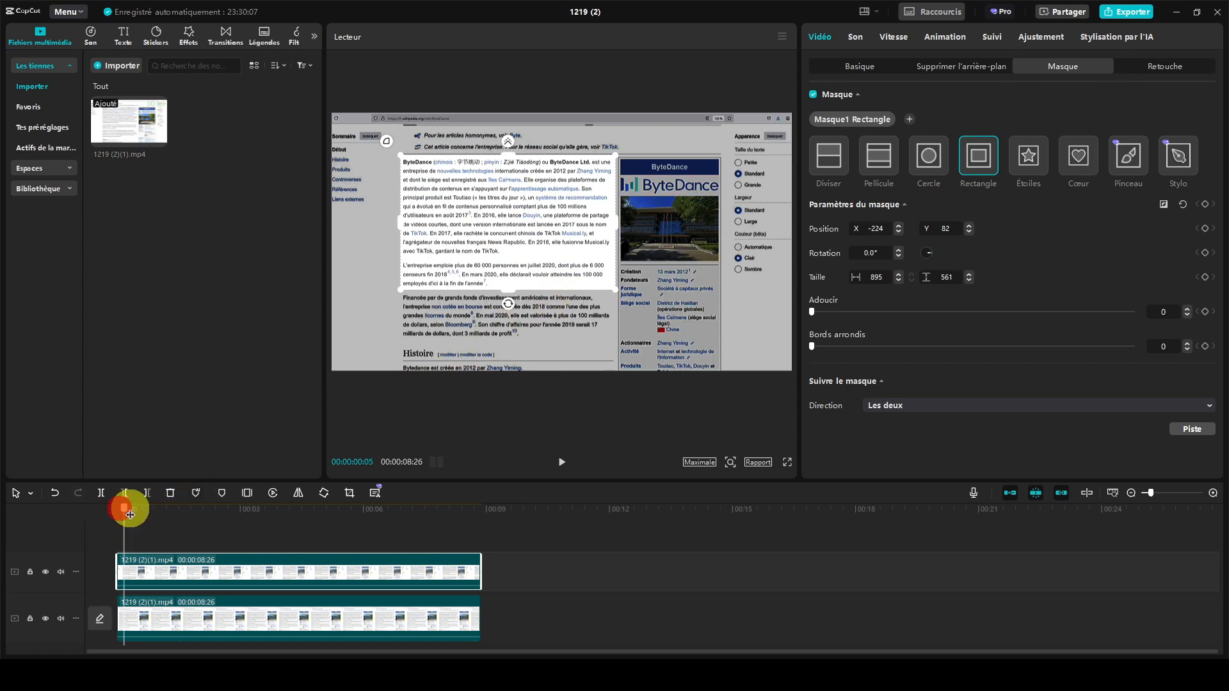
pyautogui.click(292, 508)
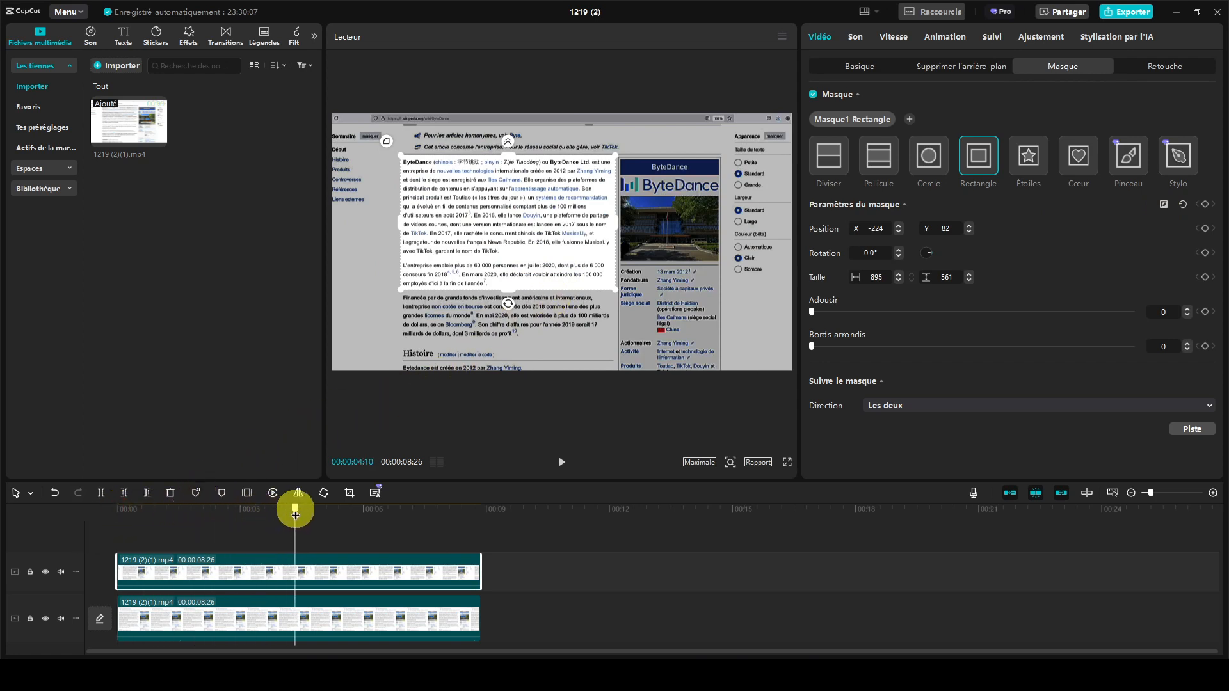
pyautogui.click(125, 492)
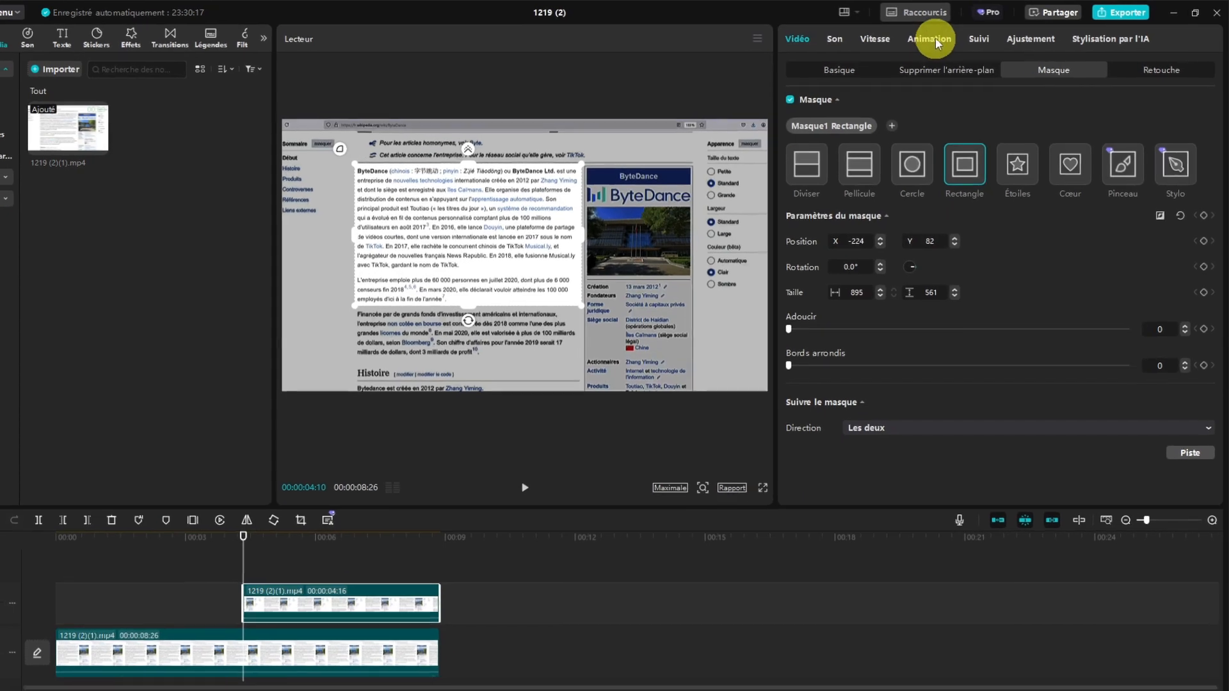
# - Give the masked clip the fade-in intro animation (Fond...ture) with a 1.0 s duration and play the result from the start
pyautogui.click(933, 38)
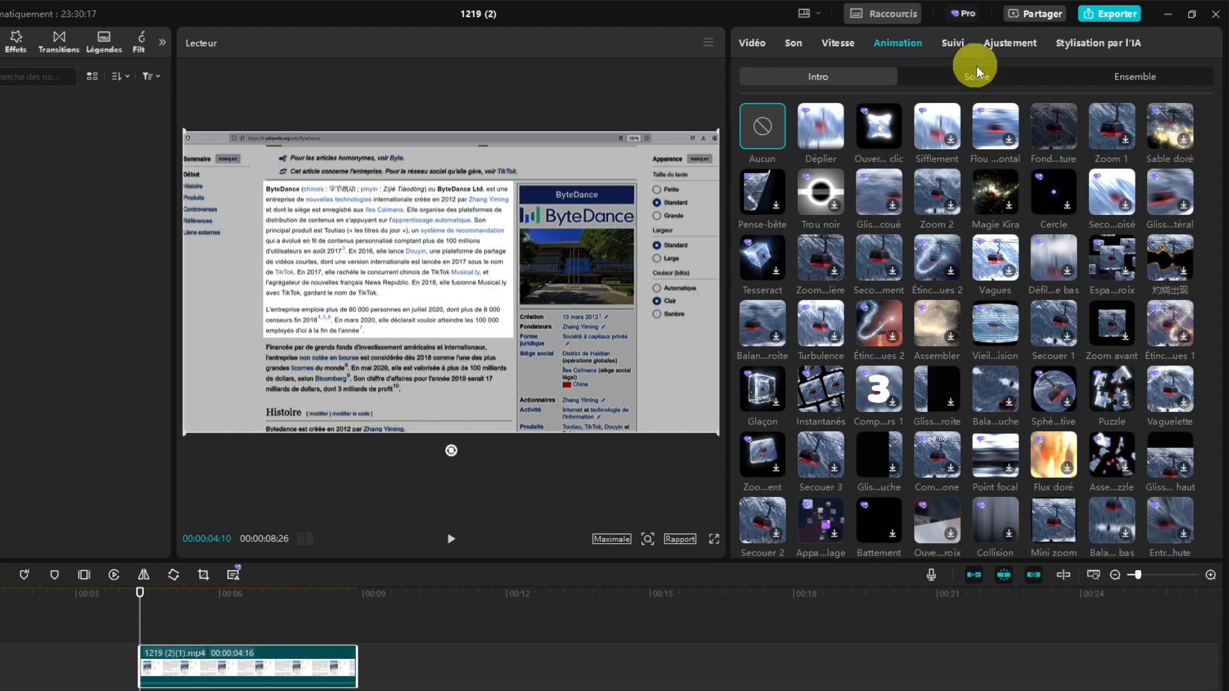
pyautogui.click(1055, 133)
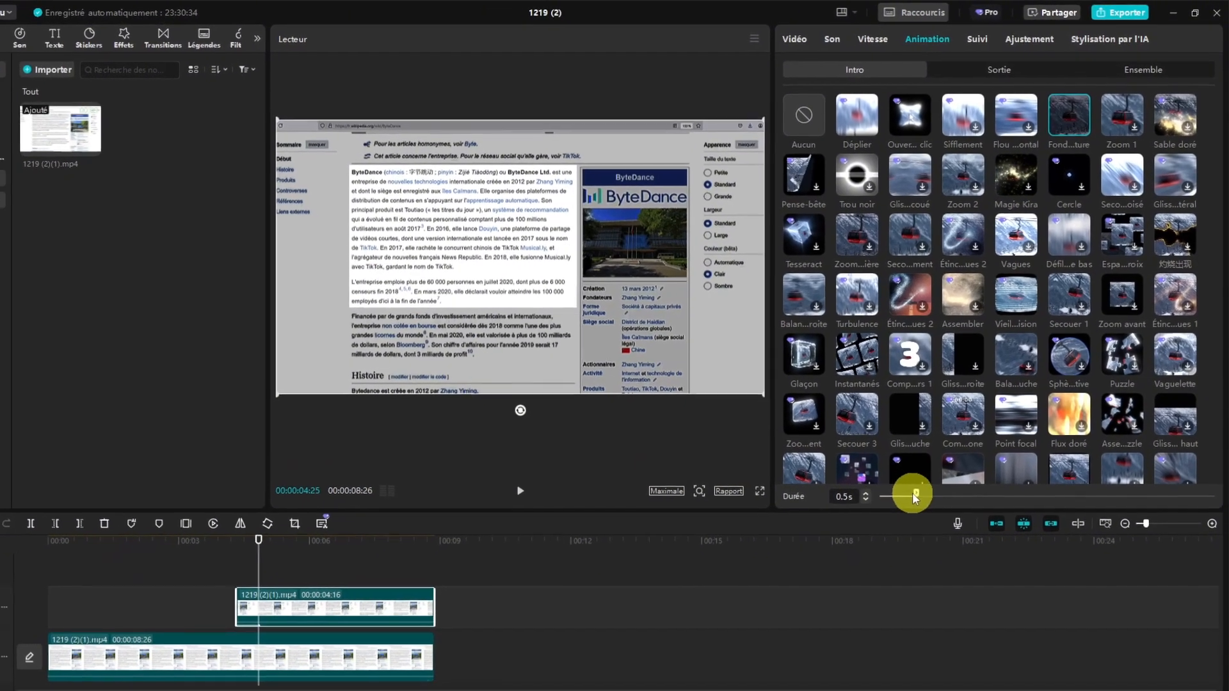
pyautogui.moveTo(912, 493); pyautogui.dragTo(966, 467)
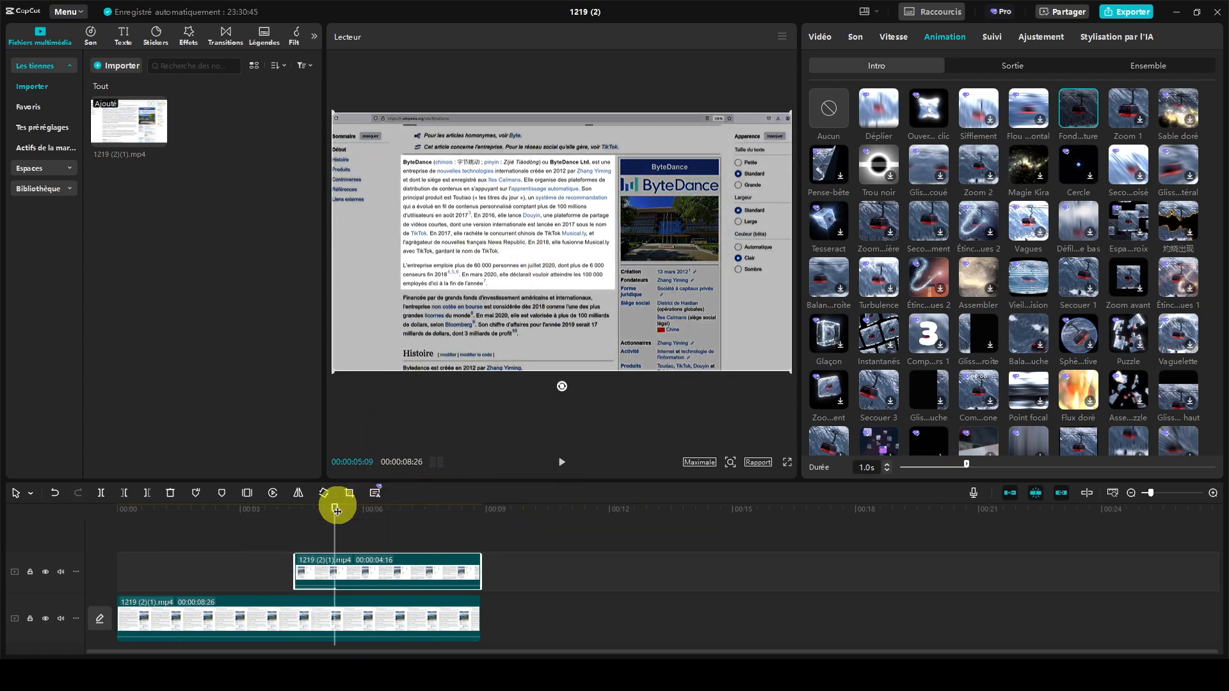
pyautogui.moveTo(334, 507); pyautogui.dragTo(108, 517)
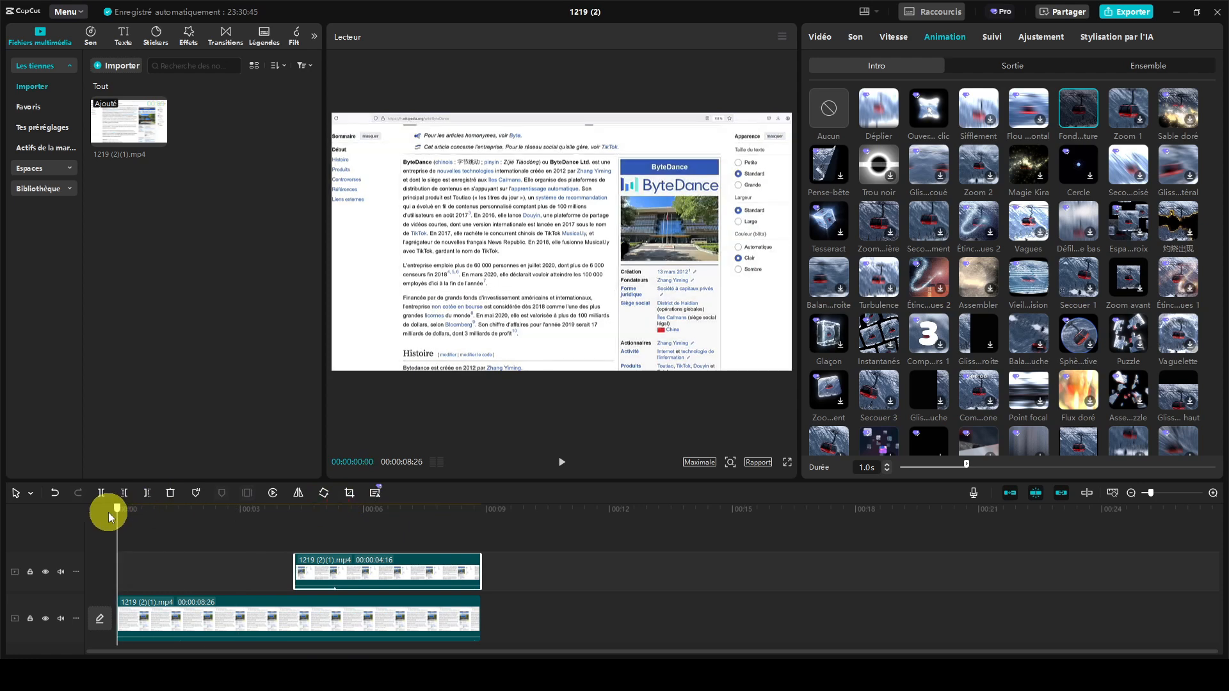
pyautogui.click(561, 462)
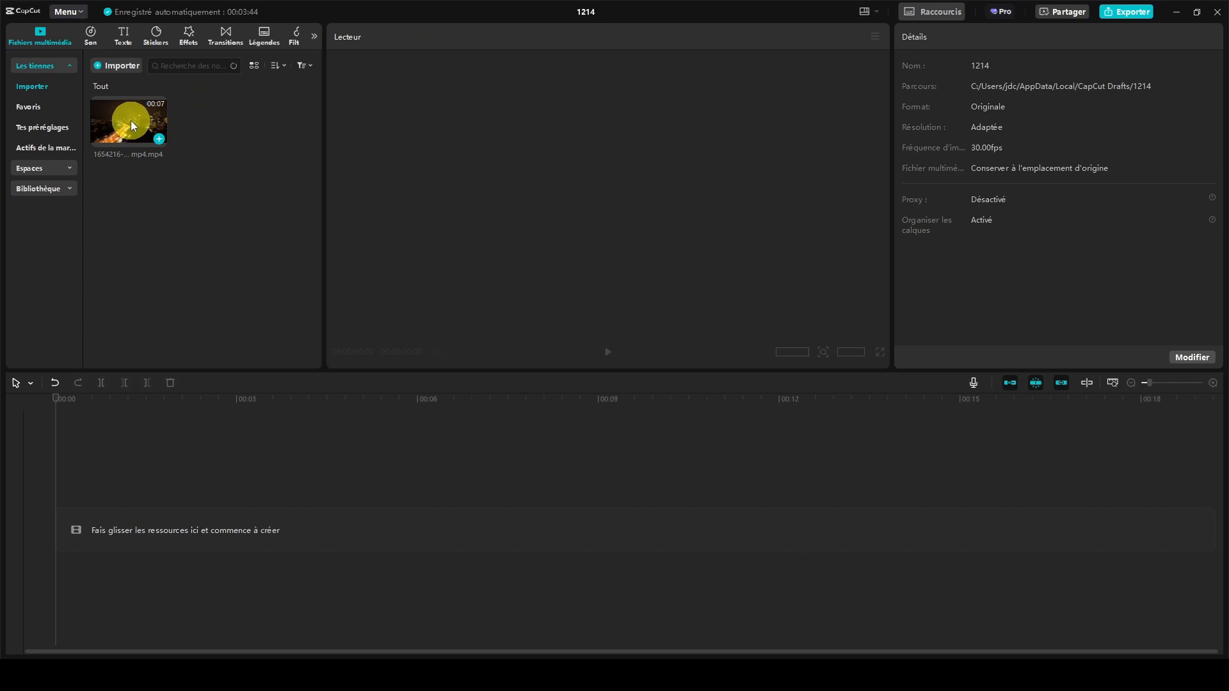
# - Place the night city clip on the timeline and add a default text clip above it spanning its full length
pyautogui.moveTo(175, 318); pyautogui.dragTo(122, 524)
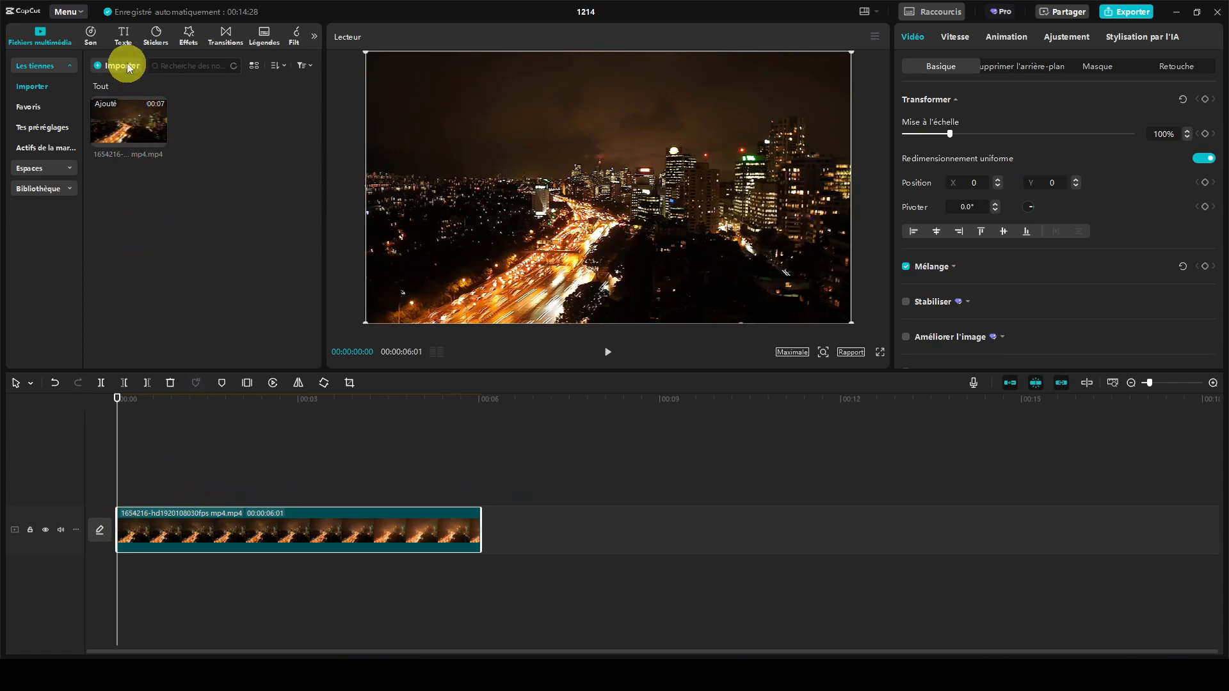
pyautogui.click(124, 41)
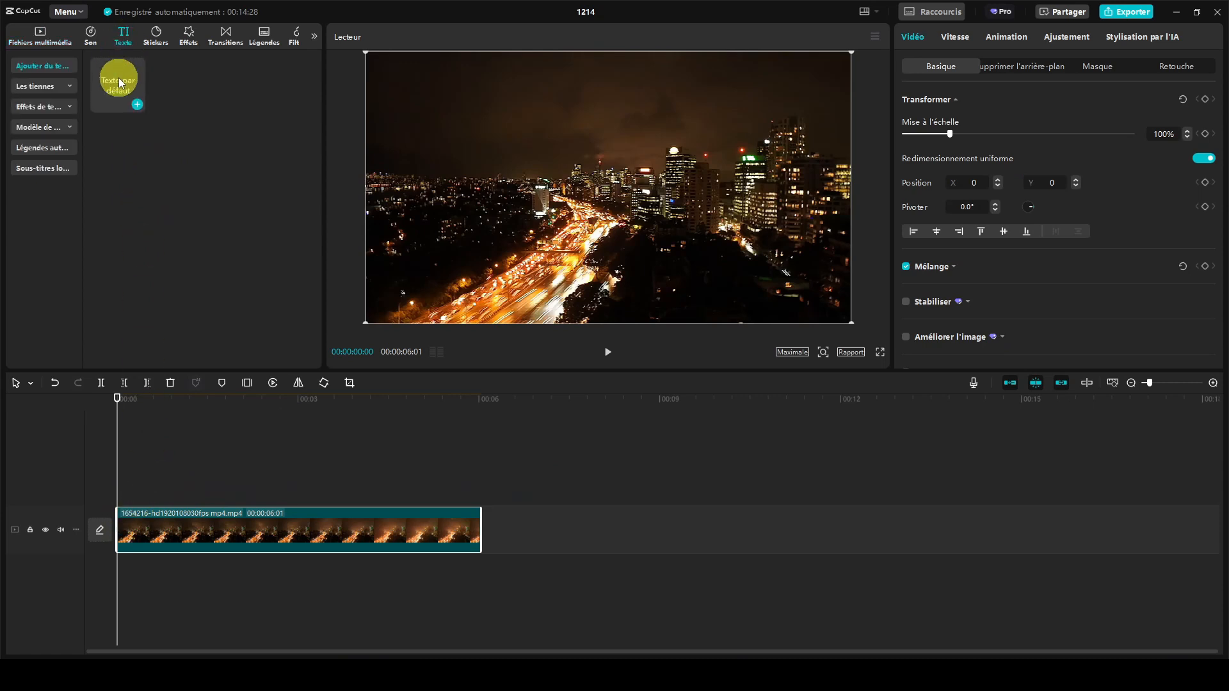
pyautogui.moveTo(118, 78); pyautogui.dragTo(118, 490)
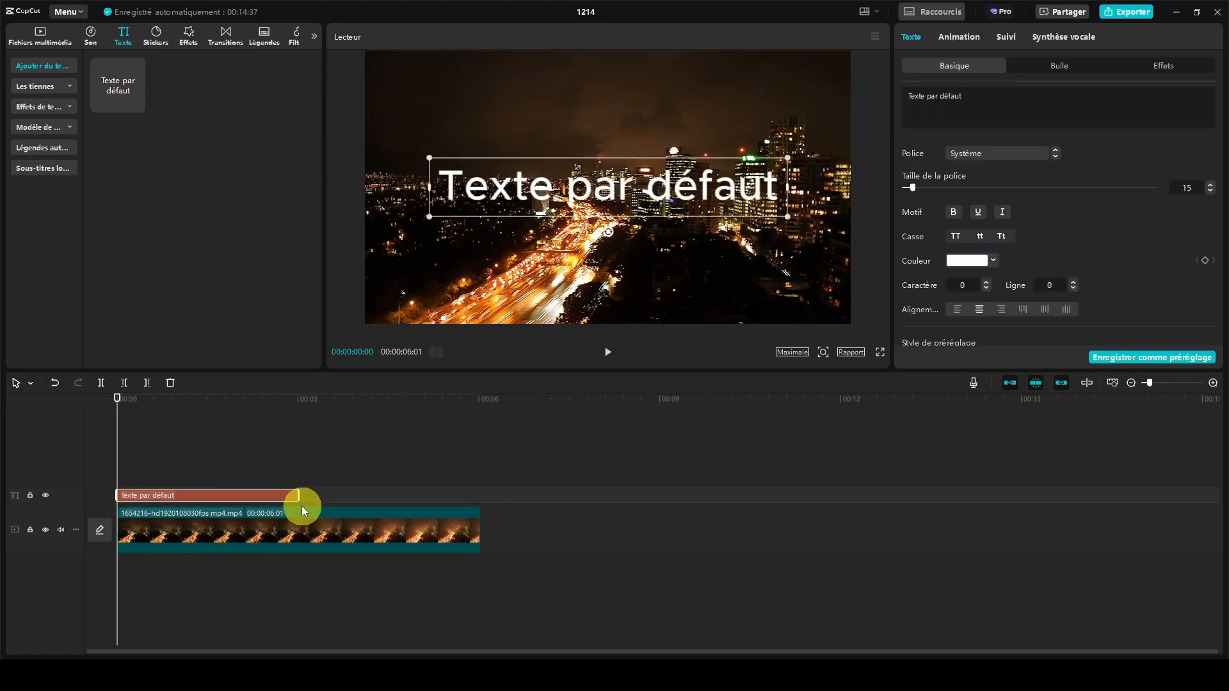
pyautogui.moveTo(298, 495); pyautogui.dragTo(475, 491)
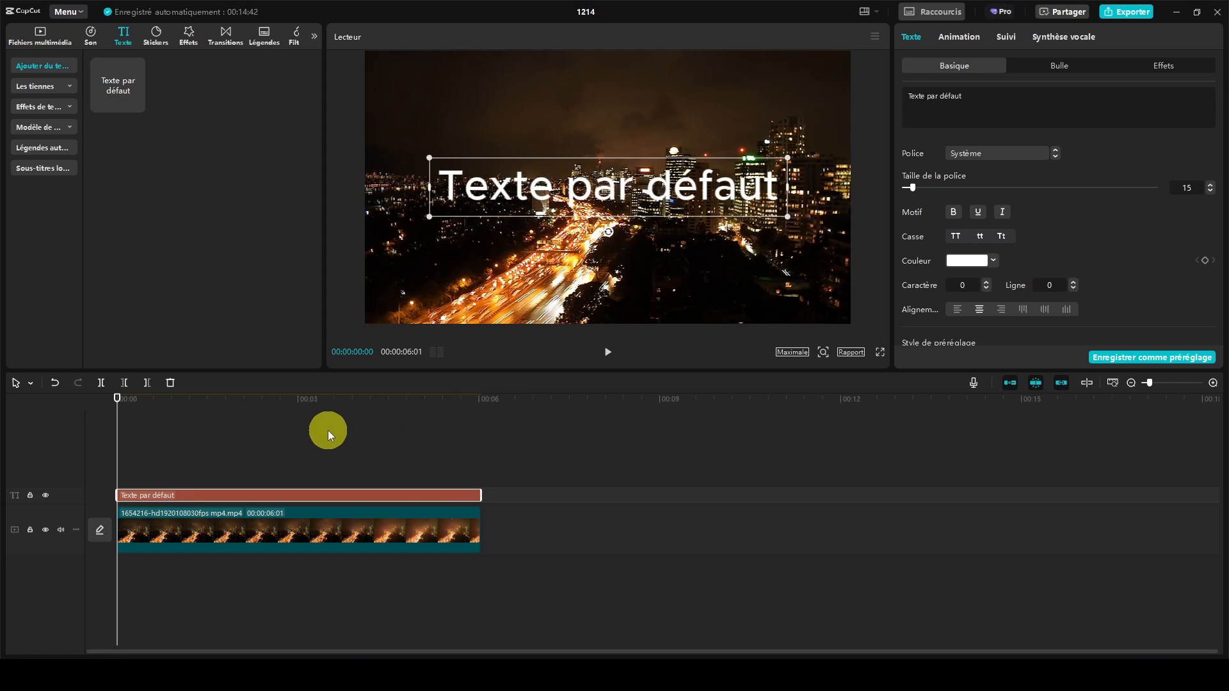
# - Change the text to a bold "O" at font size 59 and place it in the upper-left corner of the video frame
pyautogui.moveTo(971, 98); pyautogui.dragTo(902, 100)
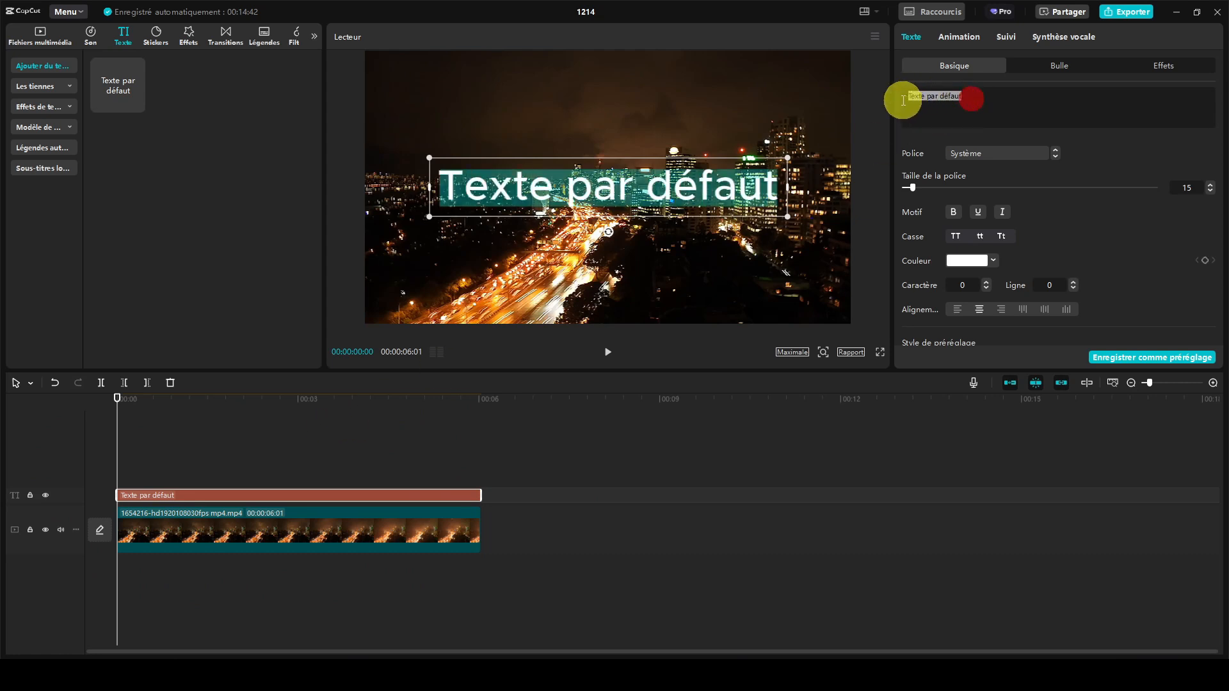
pyautogui.write('O')
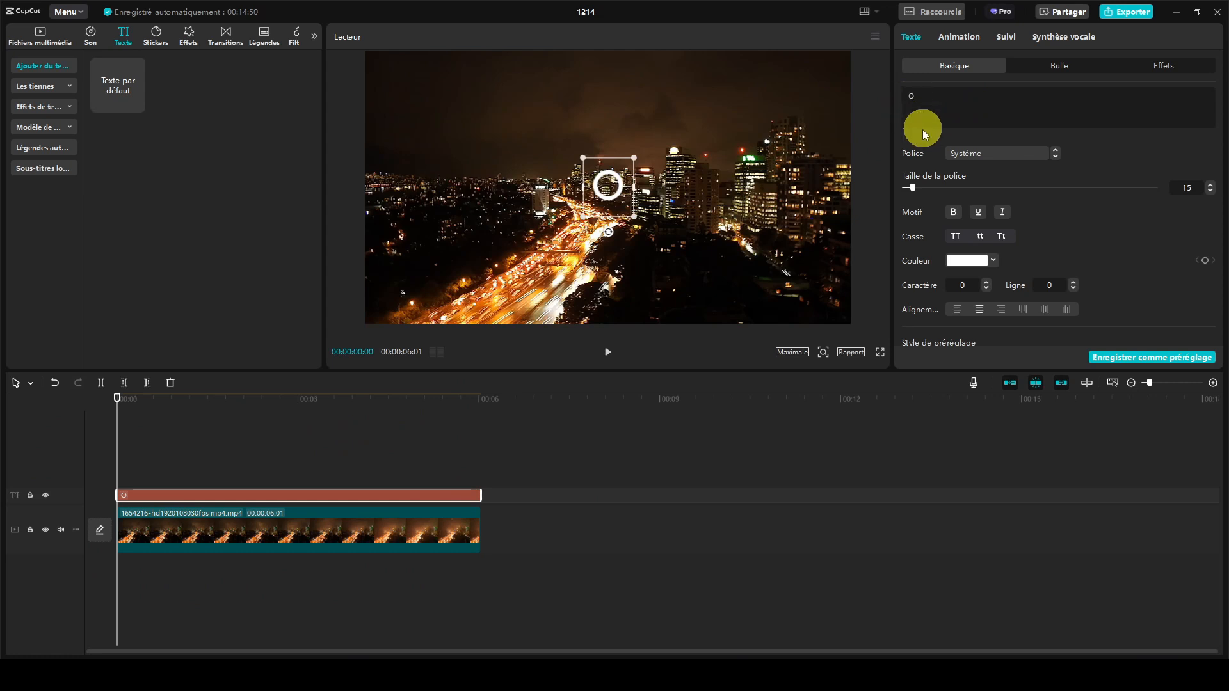
pyautogui.click(951, 213)
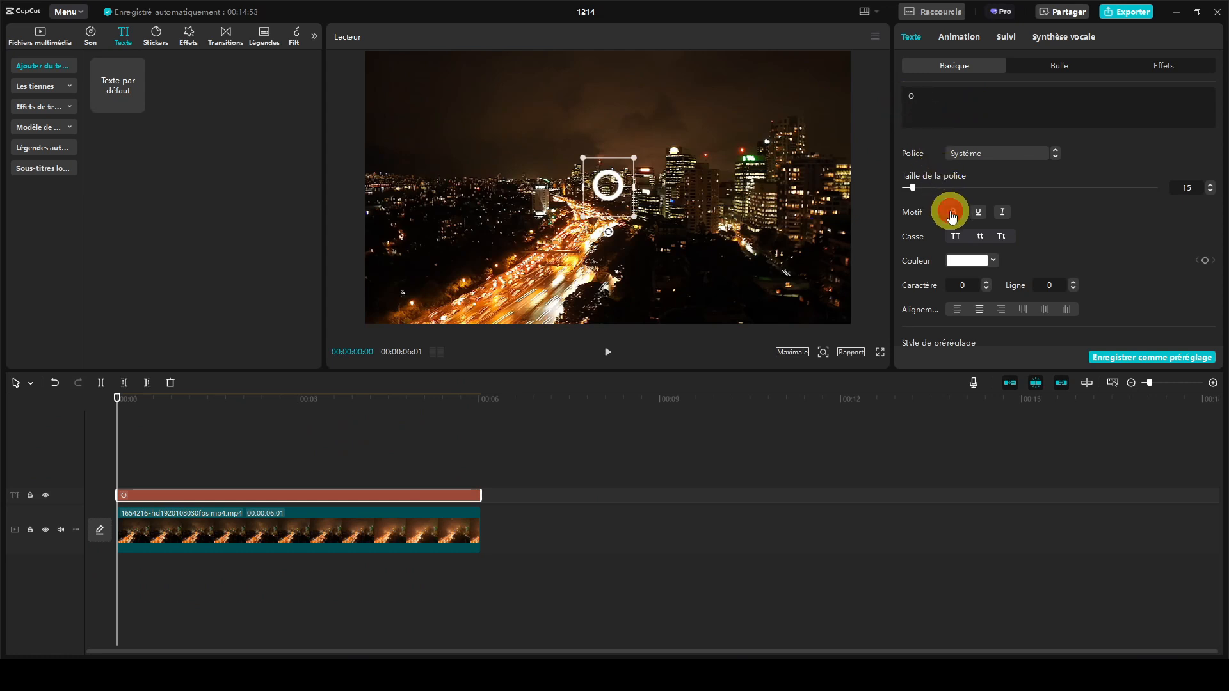
pyautogui.moveTo(912, 187); pyautogui.dragTo(950, 187)
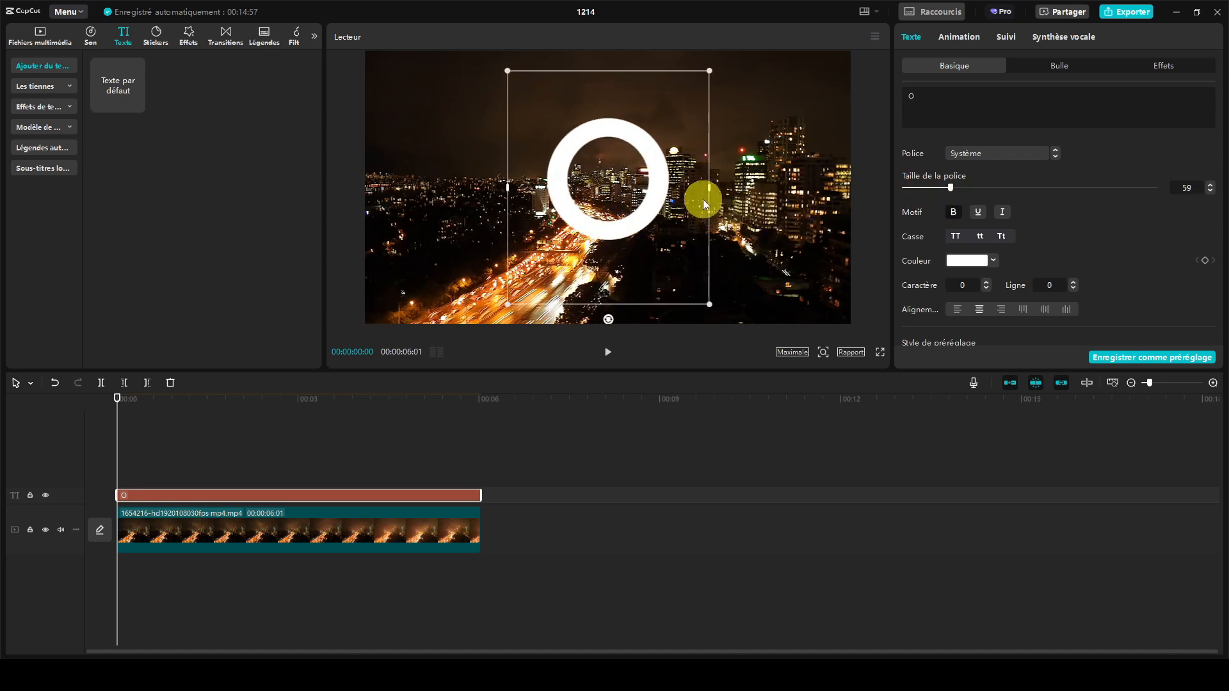
pyautogui.moveTo(666, 184); pyautogui.dragTo(500, 127)
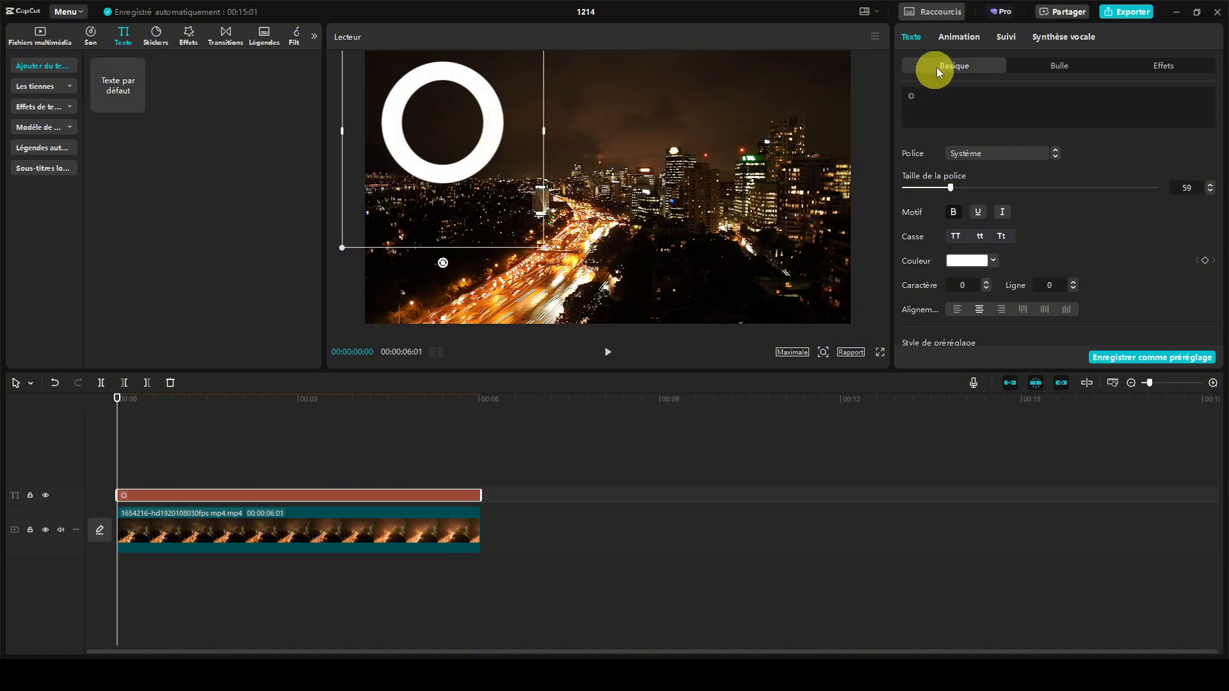
# - Apply the clock wipe intro animation (Bala...loge) to the "O" text
pyautogui.click(959, 36)
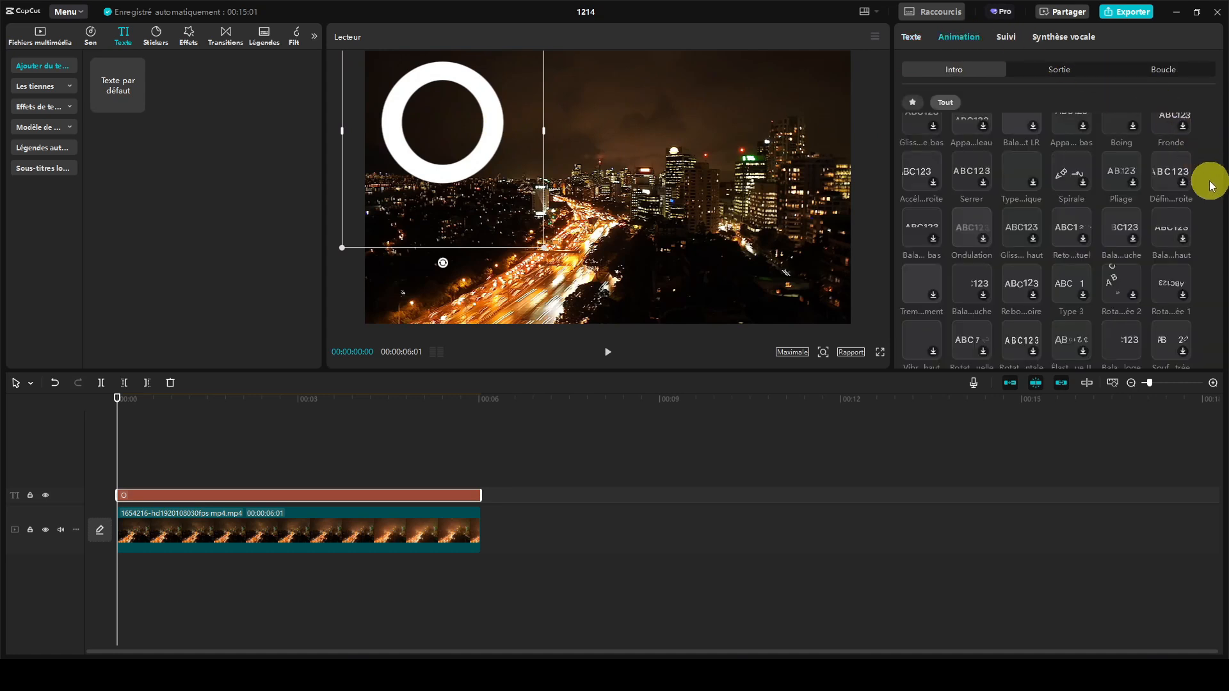
pyautogui.scroll(-1, 1208, 186)
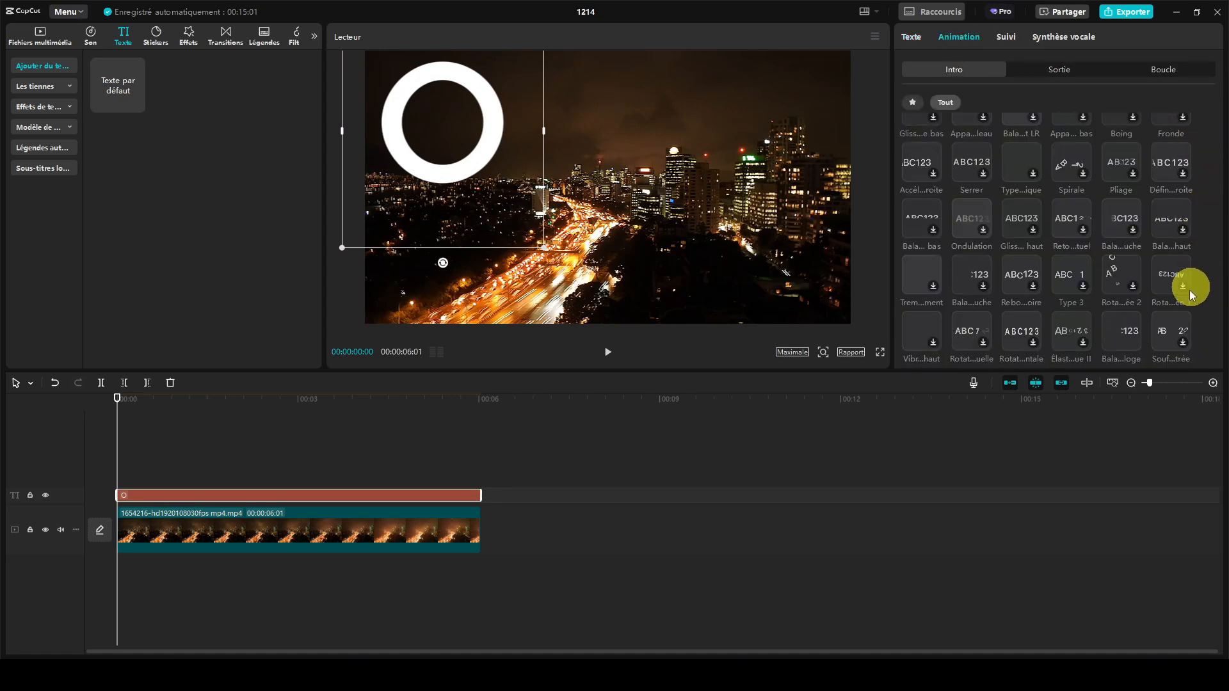
pyautogui.click(1120, 333)
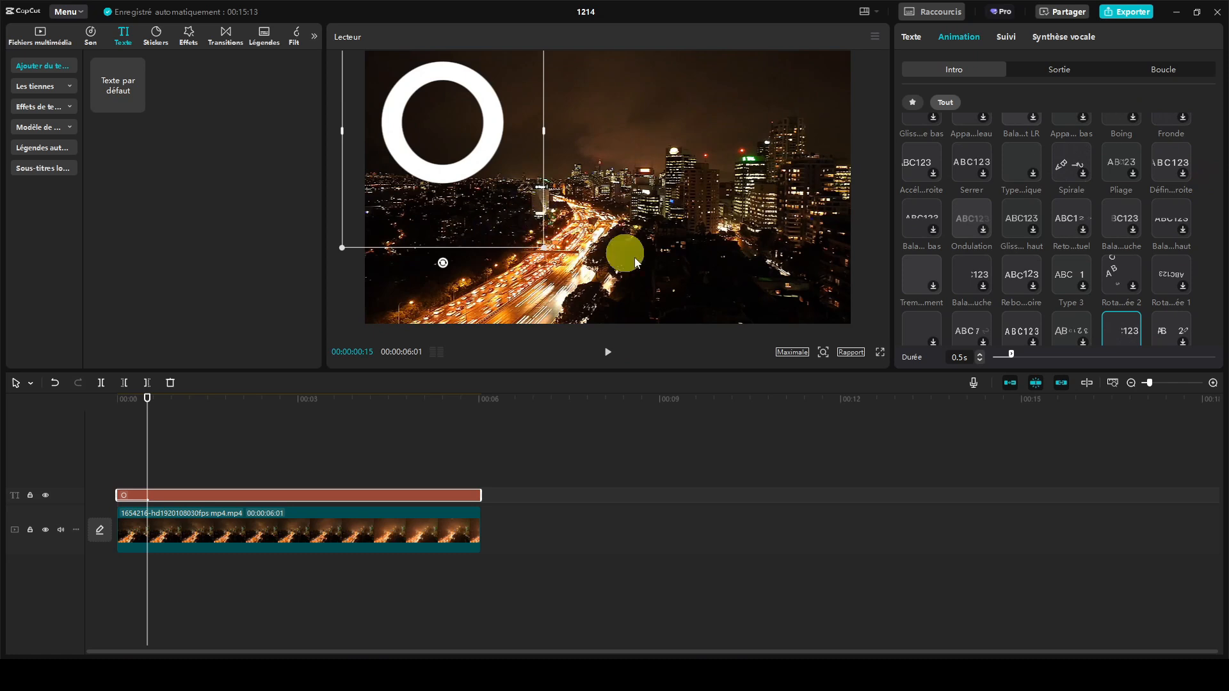
# - Extend the "O" text's intro animation duration to its maximum
pyautogui.moveTo(1009, 355); pyautogui.dragTo(1224, 358)
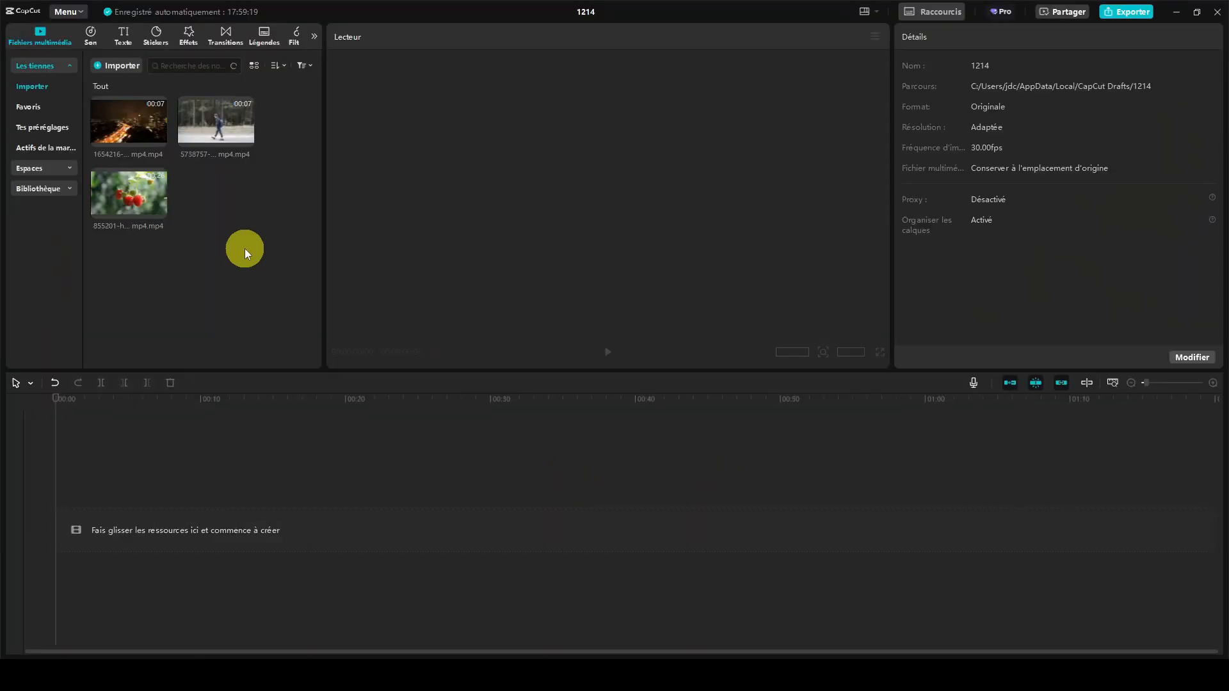
# - Stack the night city, walking person and raspberry clips on three separate timeline tracks, all starting at 0
pyautogui.moveTo(139, 431); pyautogui.dragTo(116, 517)
pyautogui.moveTo(210, 130); pyautogui.dragTo(114, 484)
pyautogui.moveTo(122, 201); pyautogui.dragTo(121, 439)
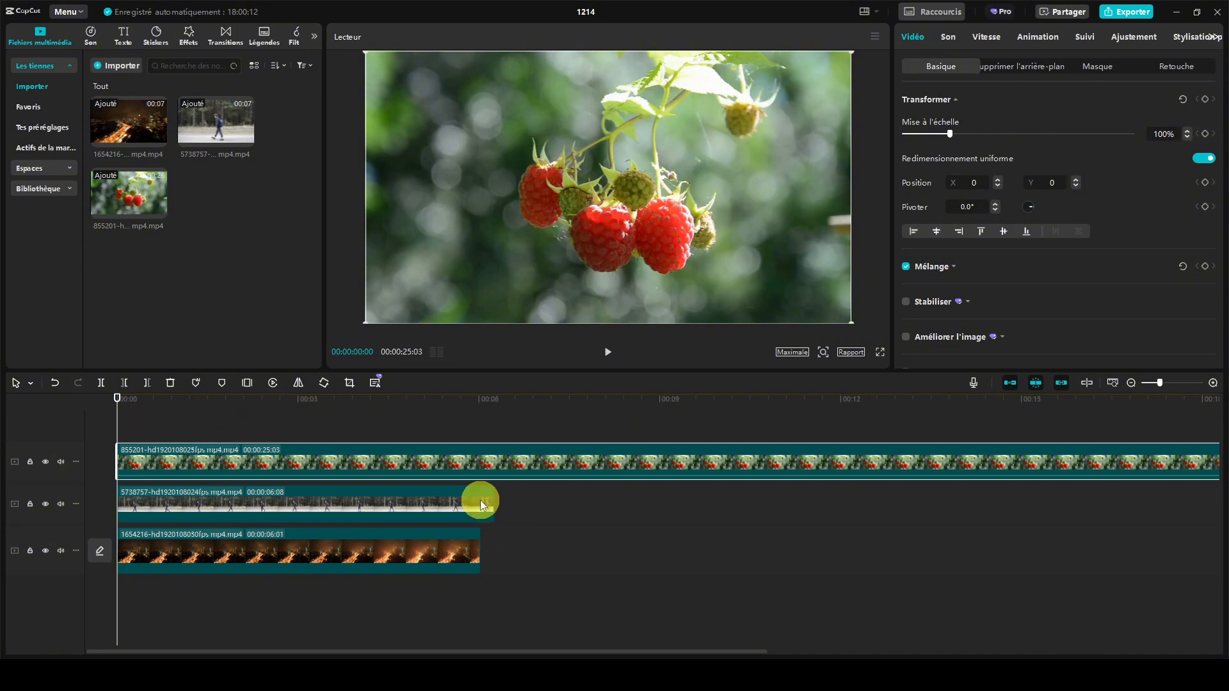
# - Trim the walking person and raspberry clips at 00:00:06:01 to match the end of the night city clip
pyautogui.moveTo(119, 404); pyautogui.dragTo(481, 415)
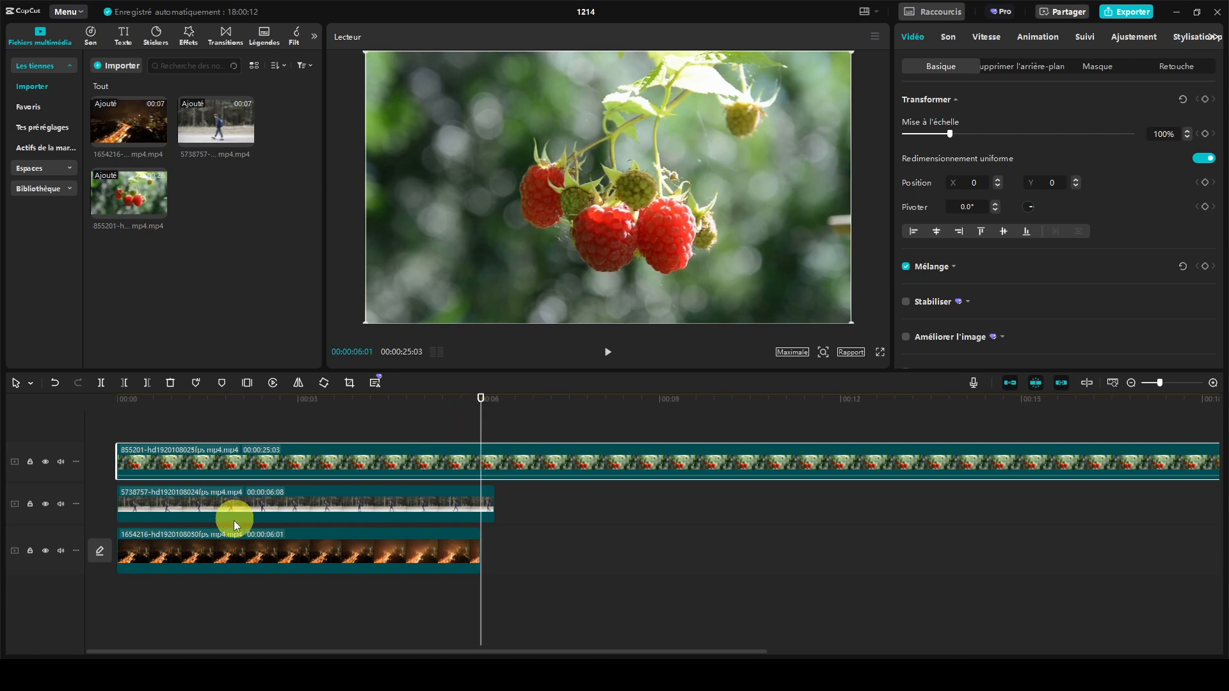
pyautogui.click(377, 493)
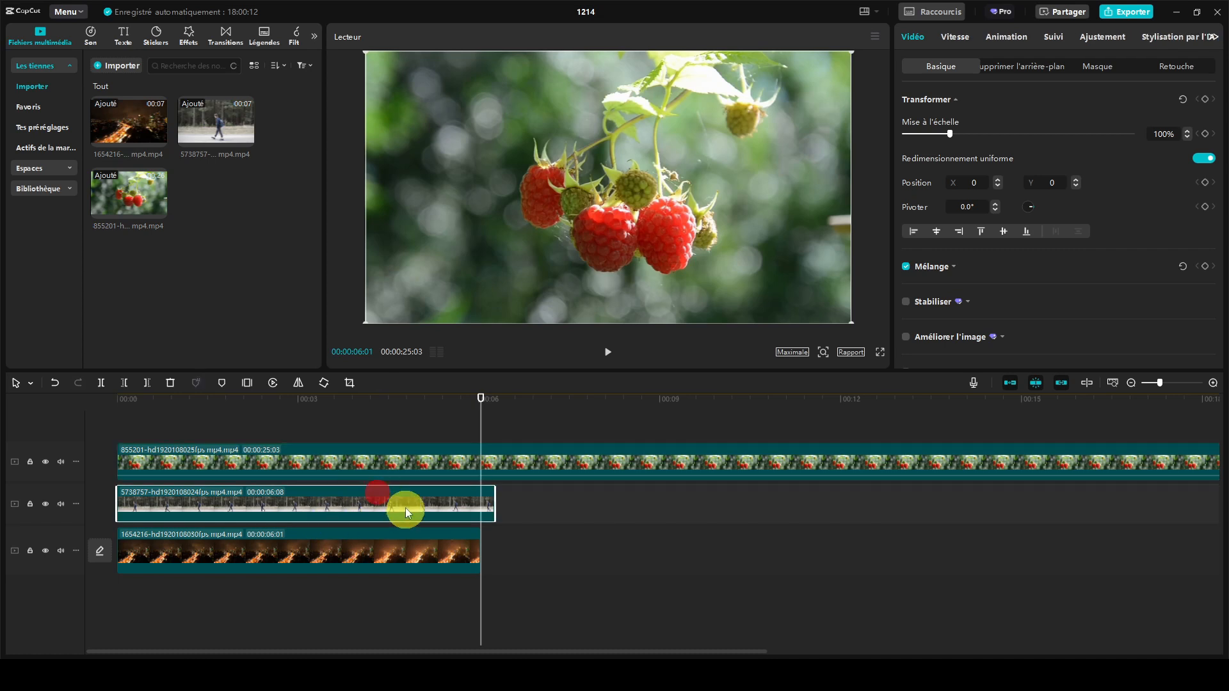
pyautogui.click(146, 383)
pyautogui.click(386, 453)
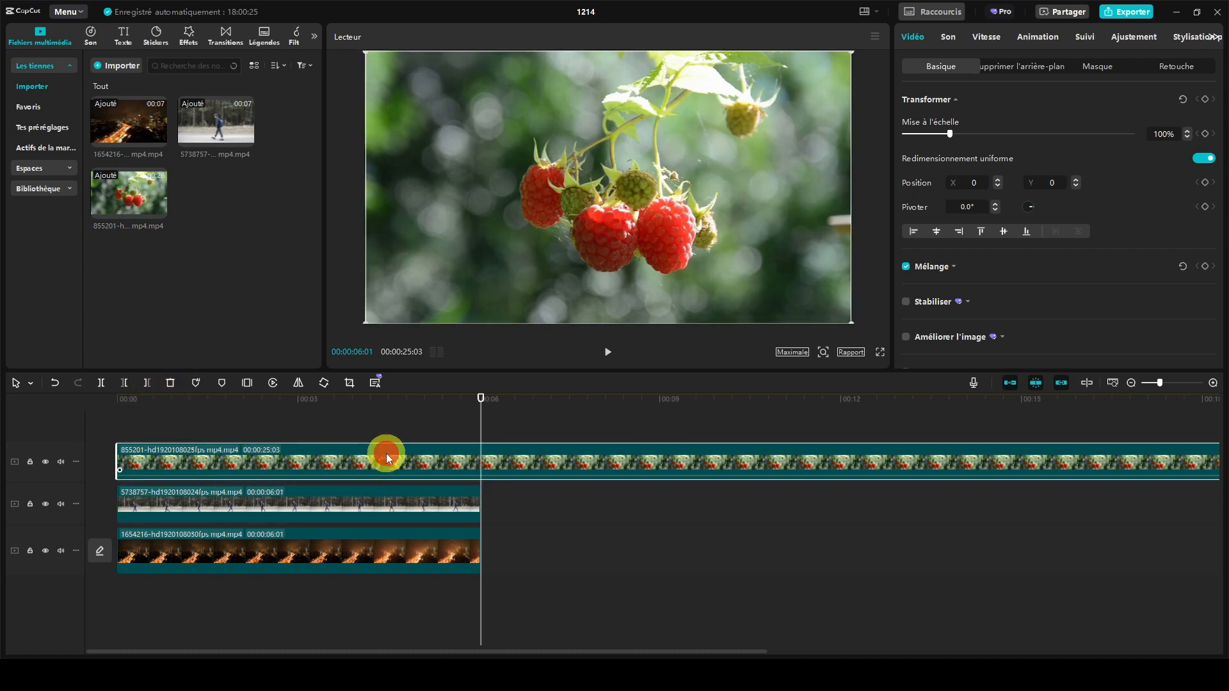
pyautogui.click(147, 383)
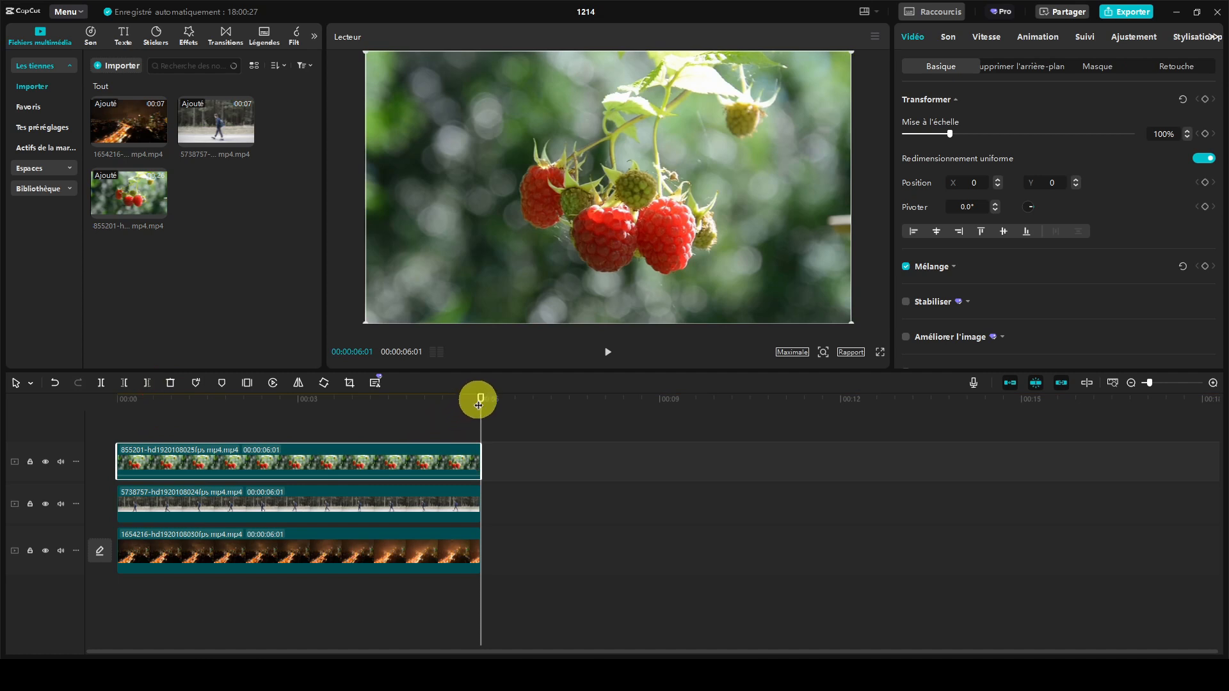
# - Give the raspberry clip a Pellicule mask rotated to -72° with a size of about 485
pyautogui.moveTo(481, 397); pyautogui.dragTo(245, 401)
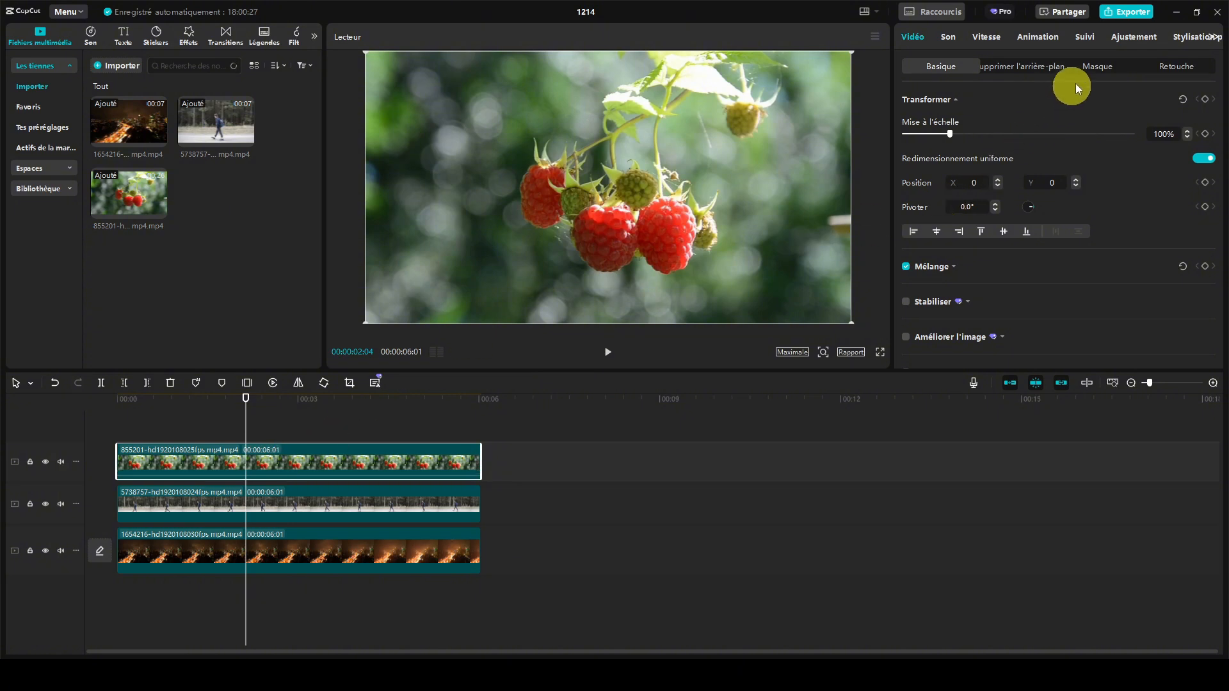
pyautogui.click(1094, 67)
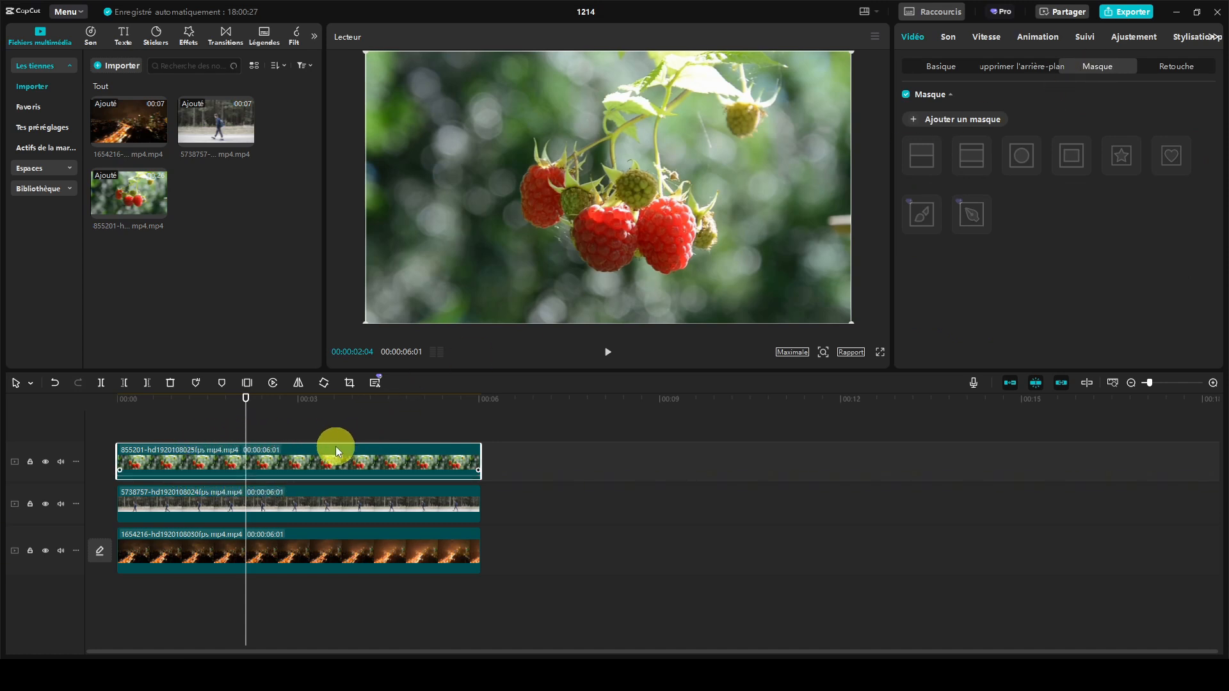
pyautogui.click(974, 127)
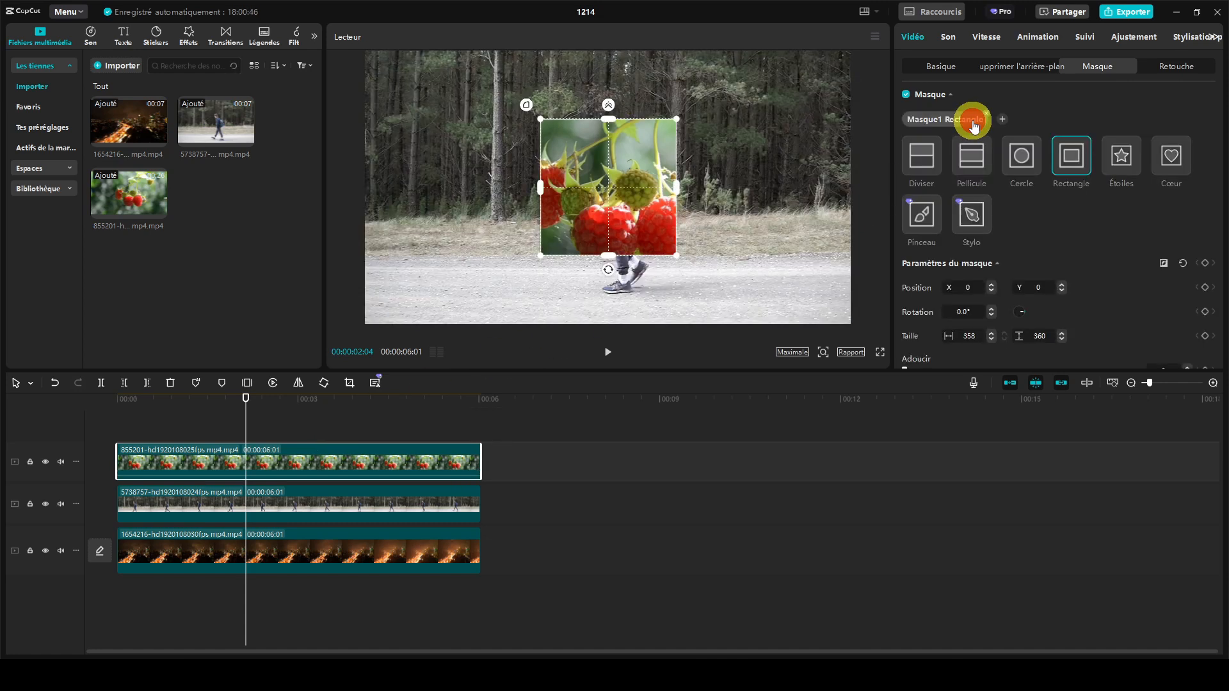
pyautogui.click(972, 159)
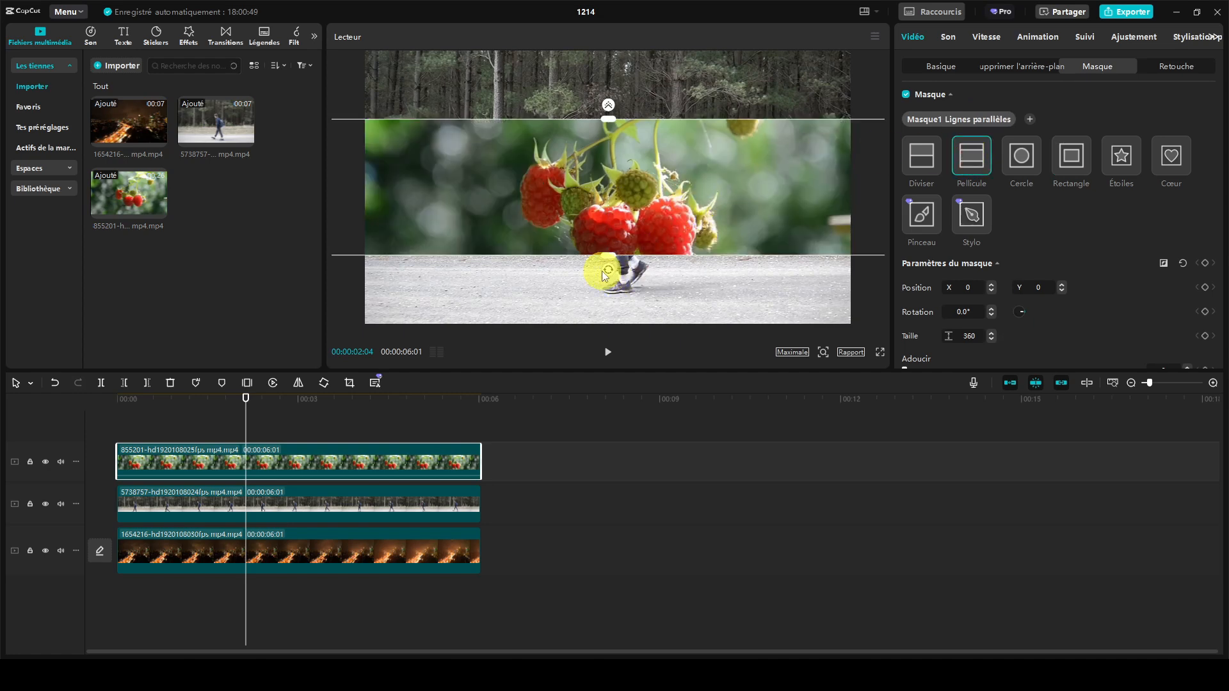
pyautogui.moveTo(608, 271); pyautogui.dragTo(747, 232)
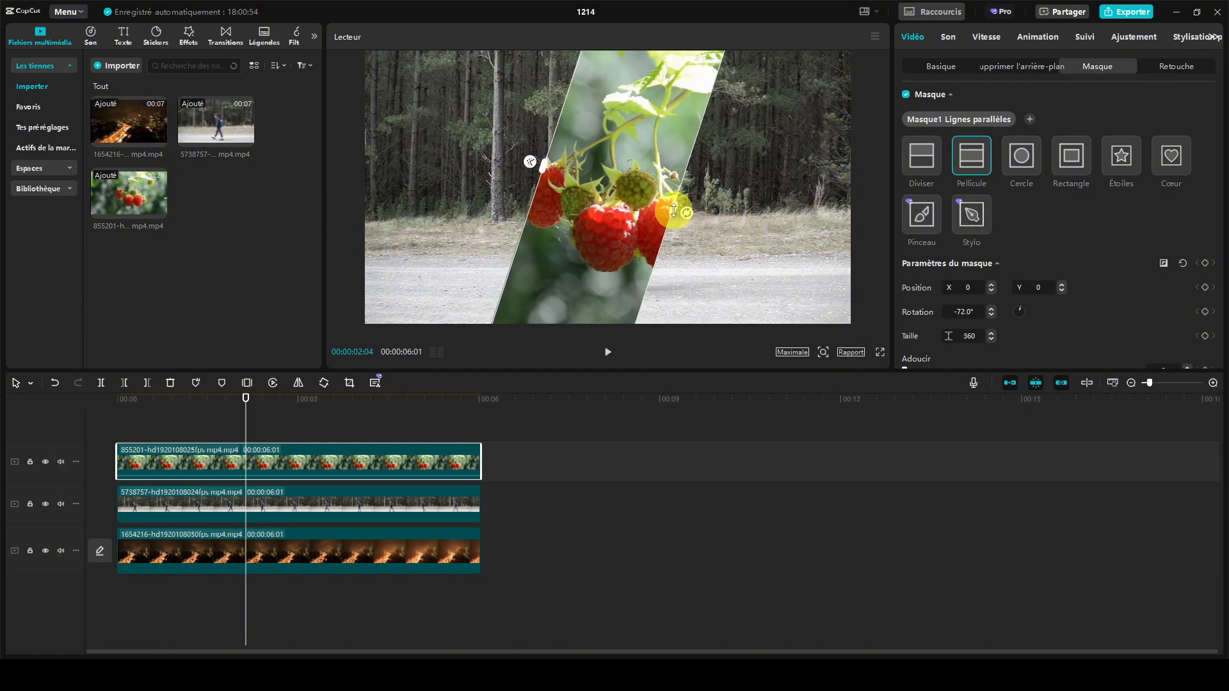
pyautogui.moveTo(674, 209); pyautogui.dragTo(707, 233)
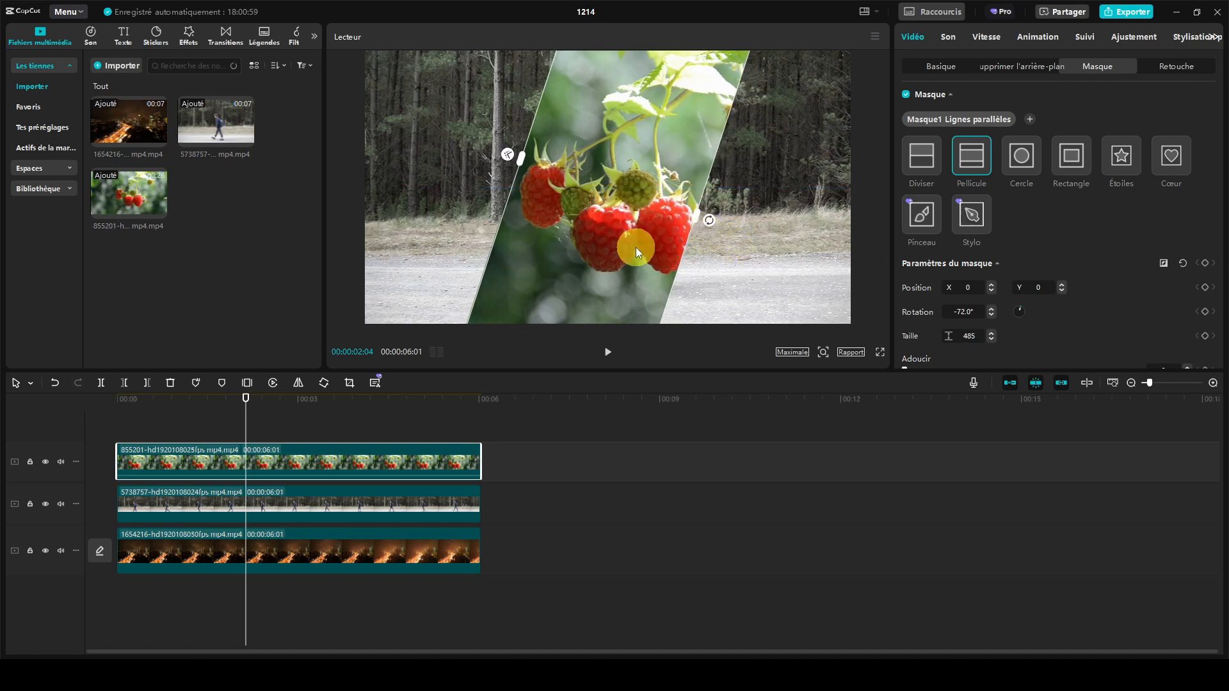
# - Add a Rectangle mask to the walking person clip, enlarged to about 1641 × 1648 and positioned at about X 655, Y 227
pyautogui.click(362, 497)
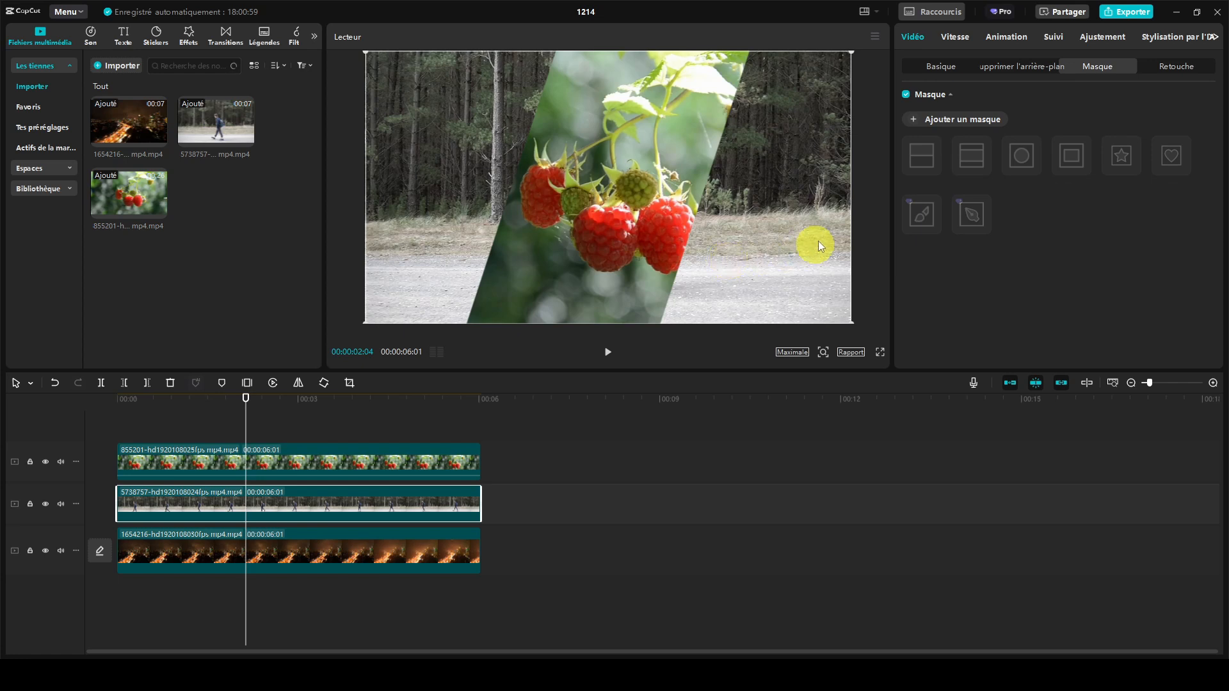
pyautogui.click(986, 128)
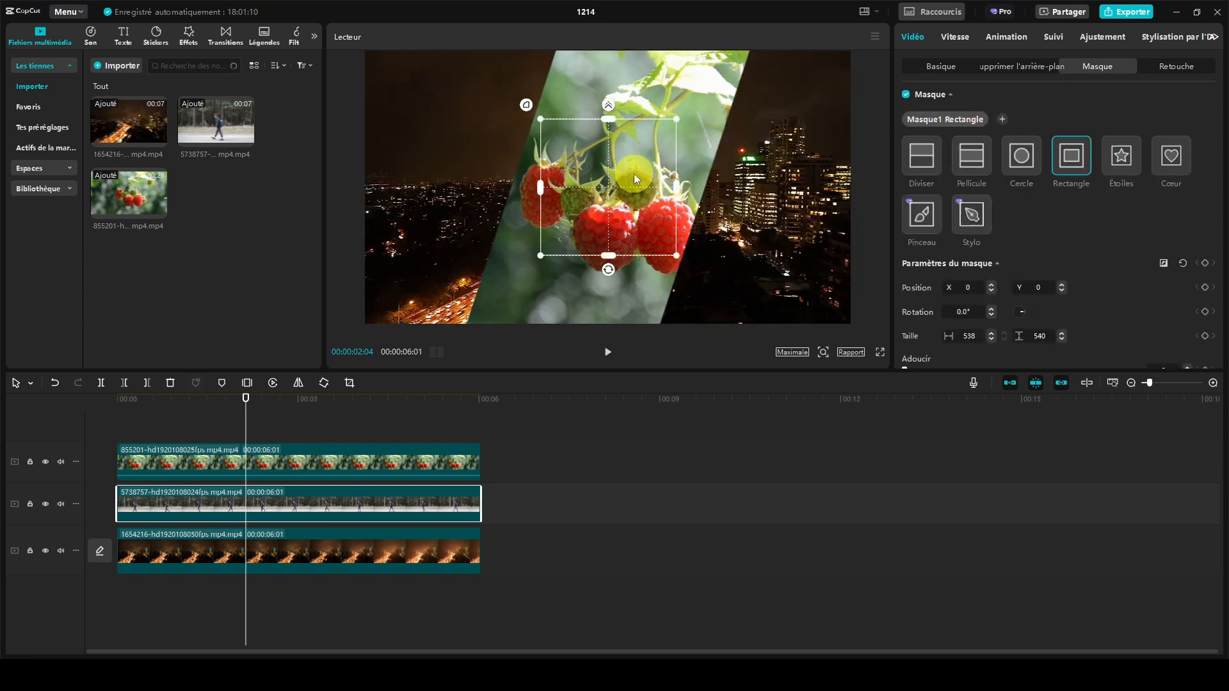
pyautogui.moveTo(634, 174); pyautogui.dragTo(878, 322)
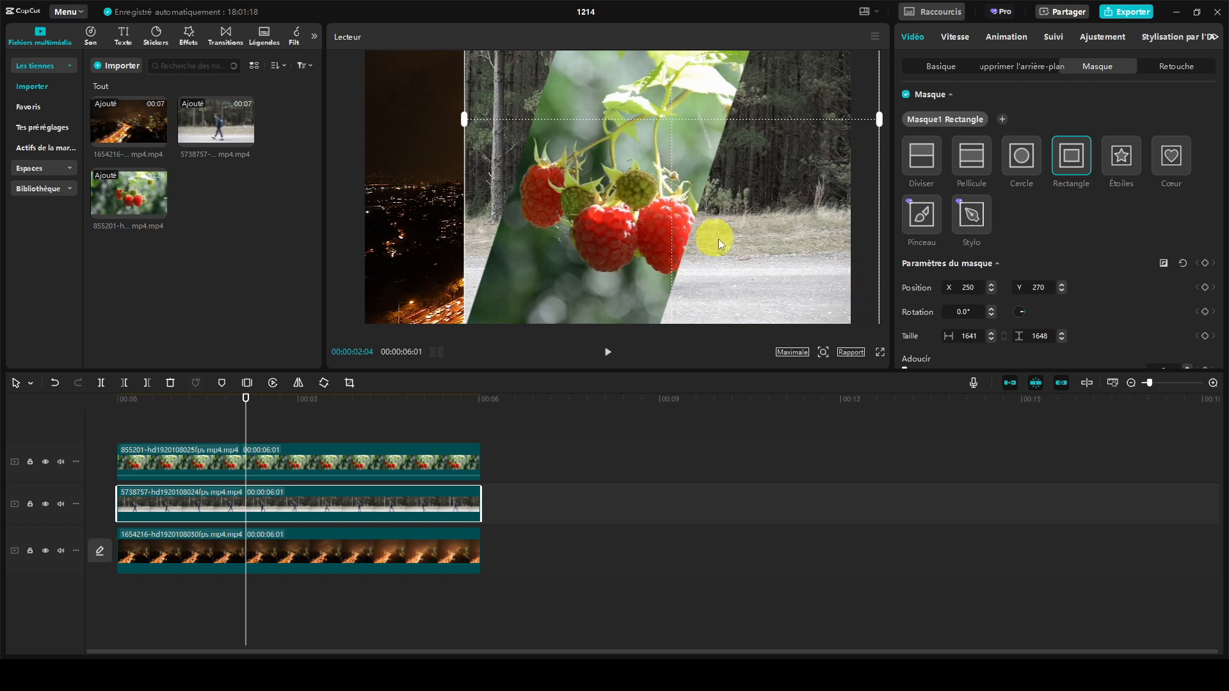
pyautogui.moveTo(718, 239); pyautogui.dragTo(821, 249)
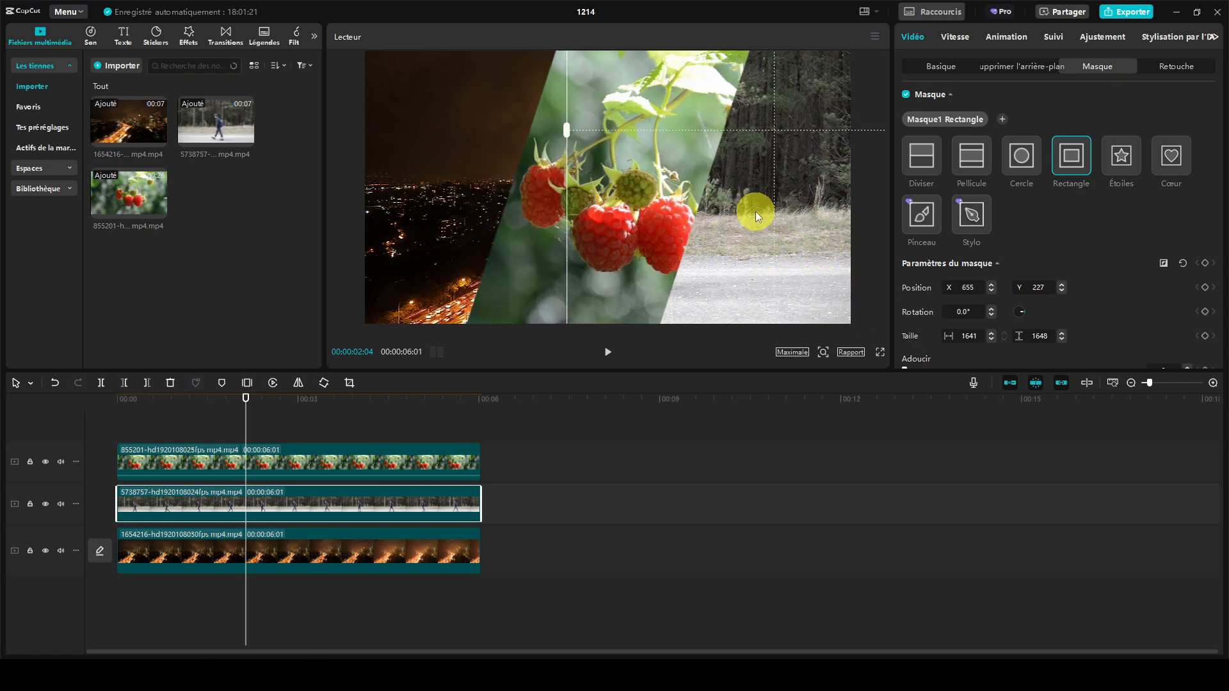
# - Shift the night city clip horizontally to the left within the video frame so its lit road fills the uncovered area
pyautogui.click(410, 538)
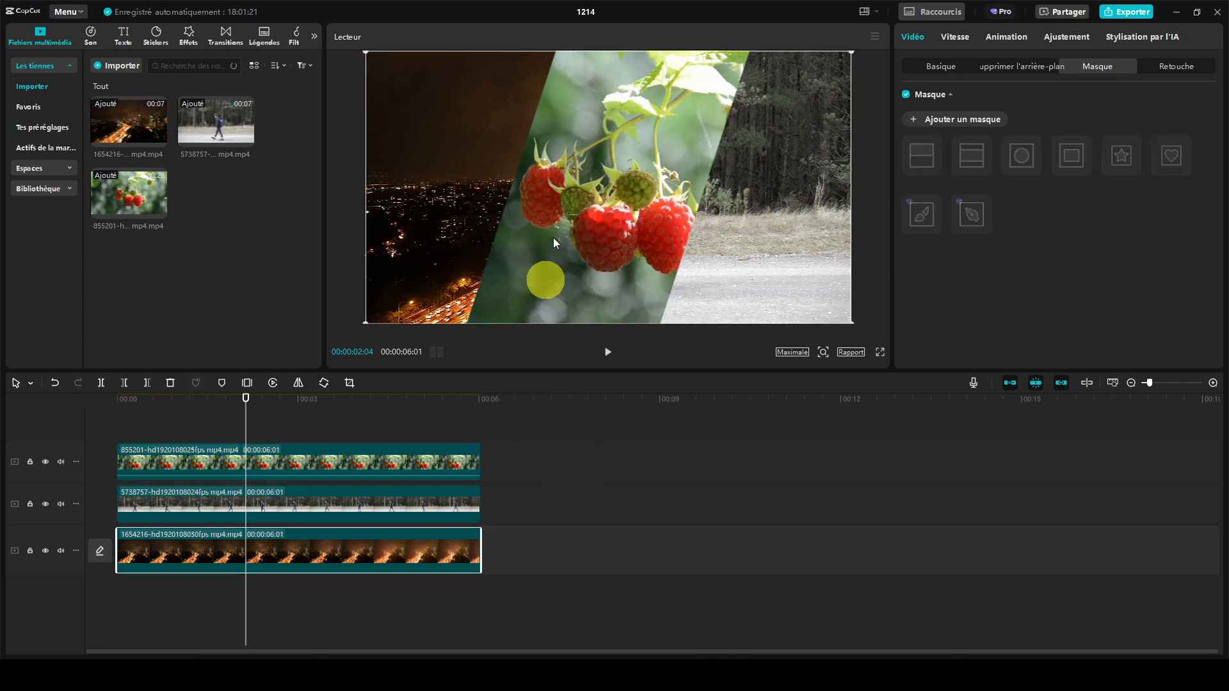
pyautogui.moveTo(497, 158); pyautogui.dragTo(387, 162)
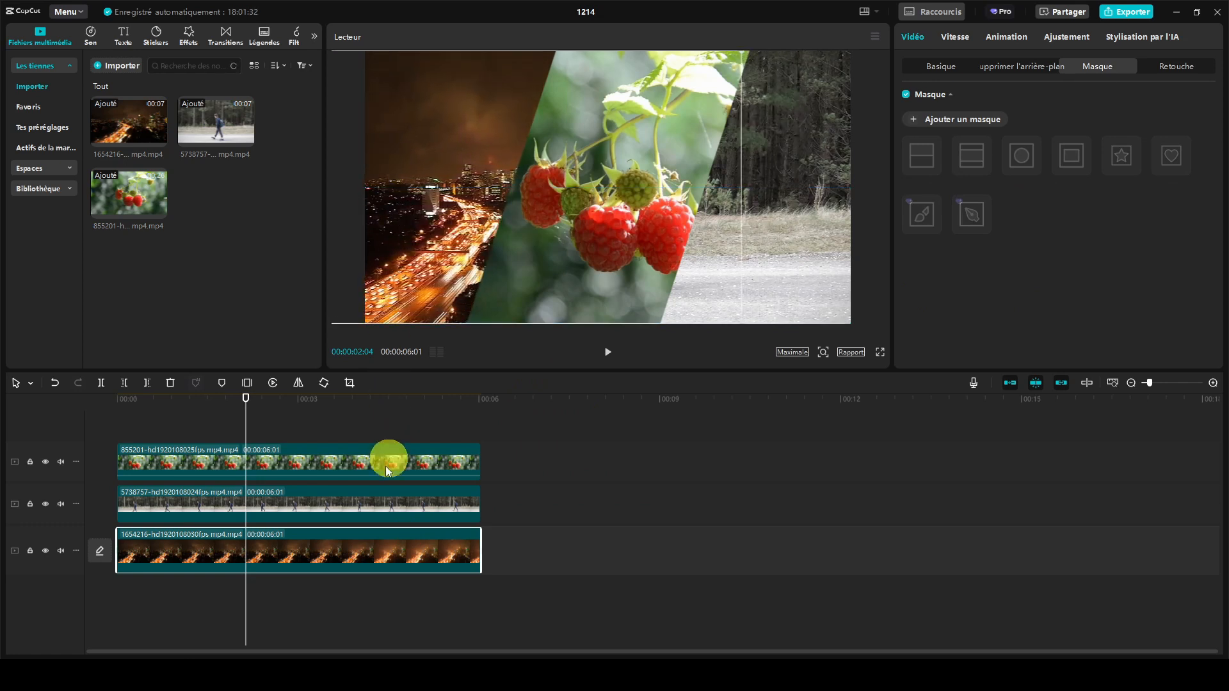
# - Move the walking person clip's rectangle mask to about X 925, Y 214 and play the split-screen result
pyautogui.click(378, 491)
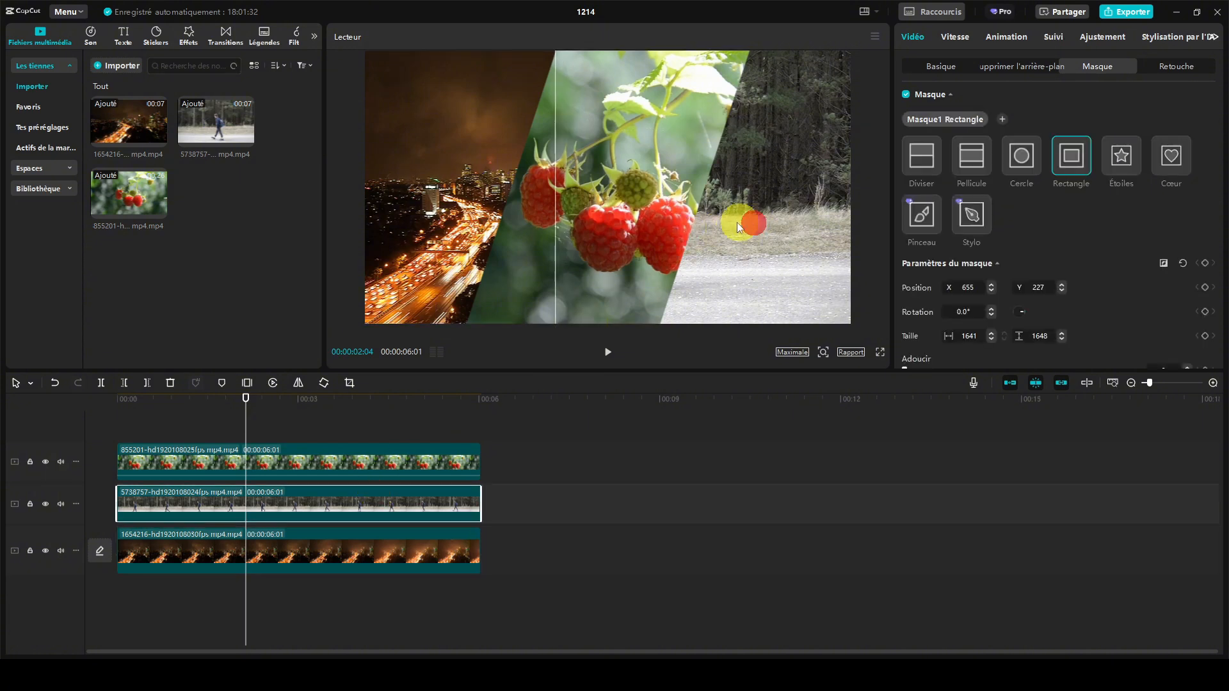
pyautogui.moveTo(736, 222); pyautogui.dragTo(822, 225)
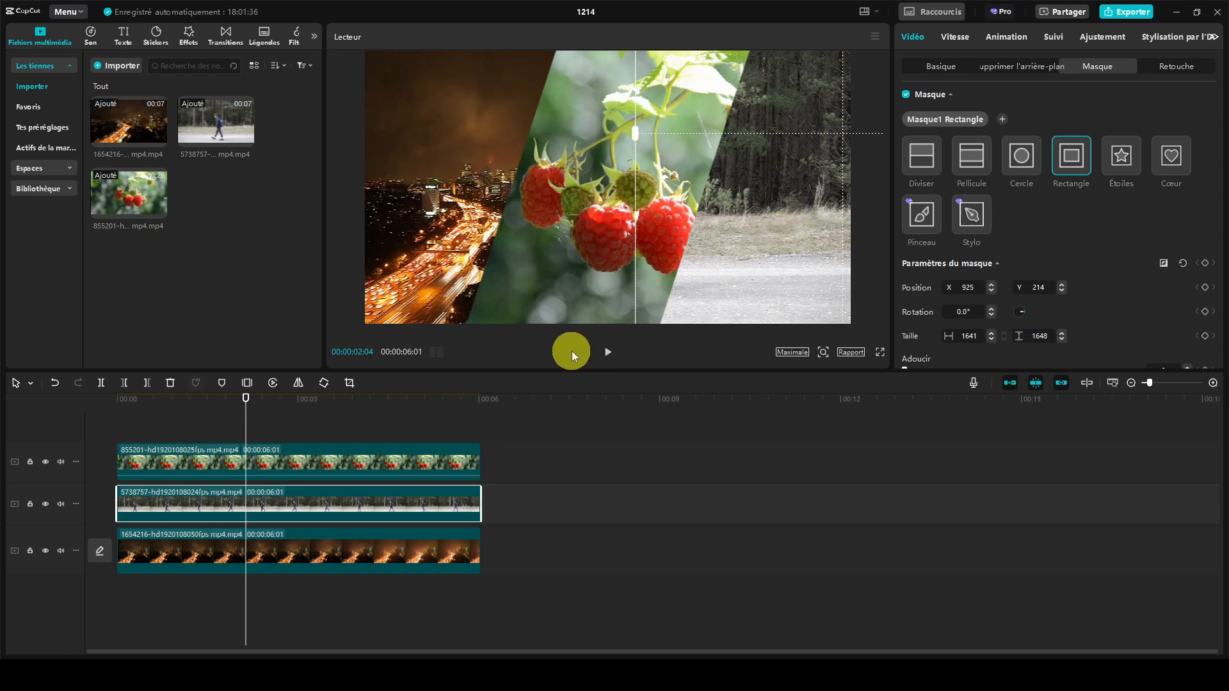
pyautogui.click(605, 353)
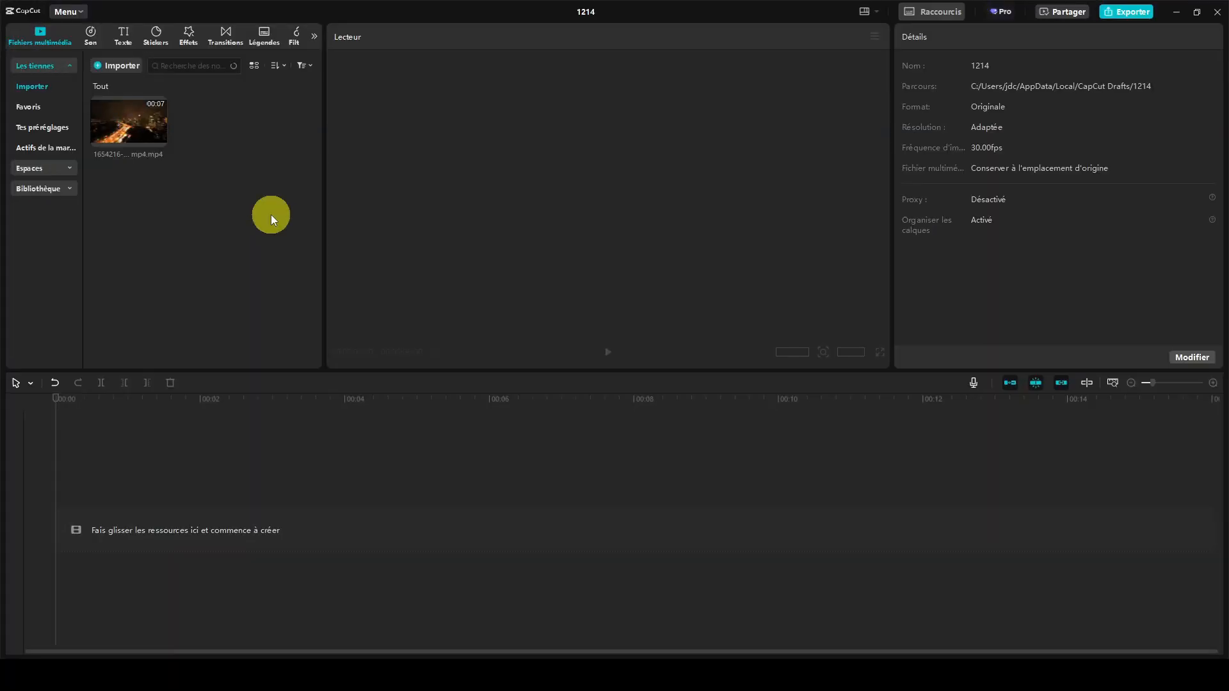
# - Place the stock library's black clip on the timeline and add a default text clip above it spanning its full length
pyautogui.click(63, 190)
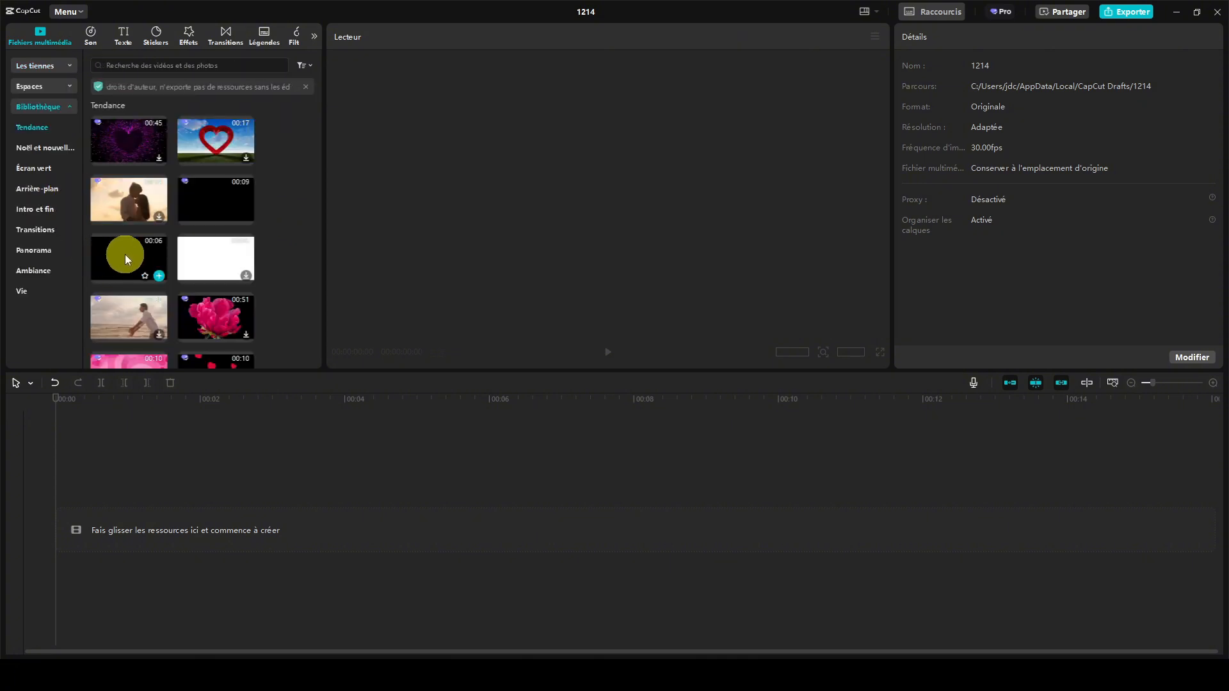
pyautogui.moveTo(121, 252); pyautogui.dragTo(121, 530)
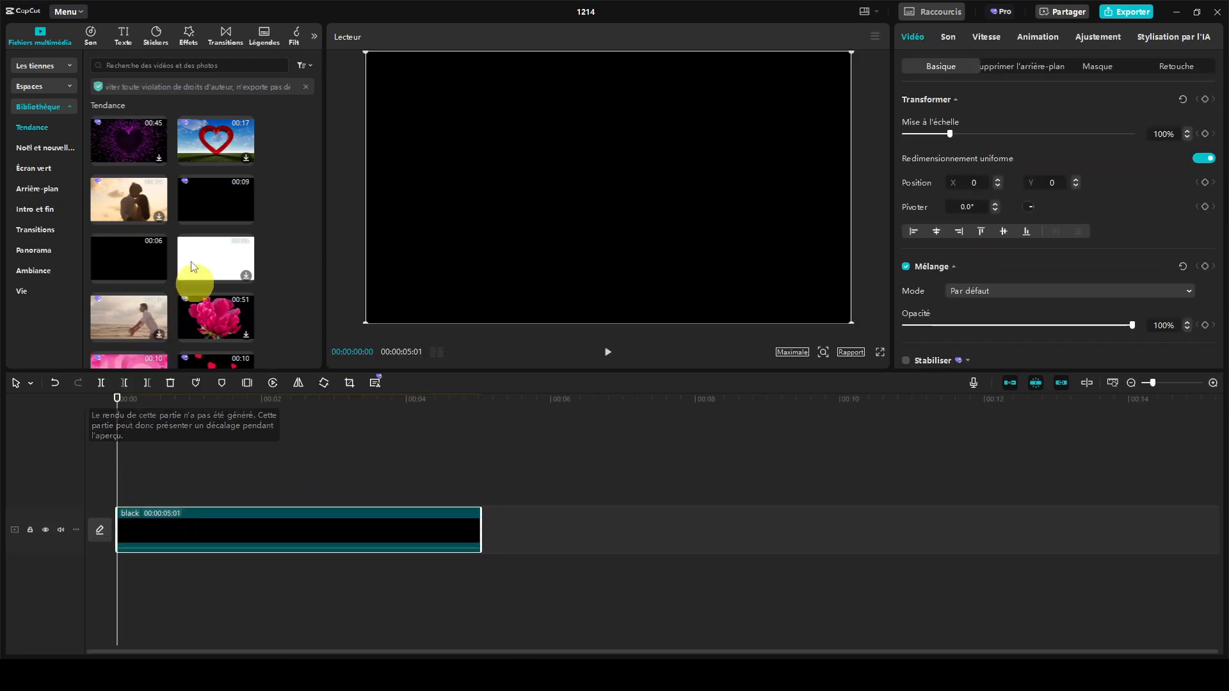
pyautogui.click(126, 35)
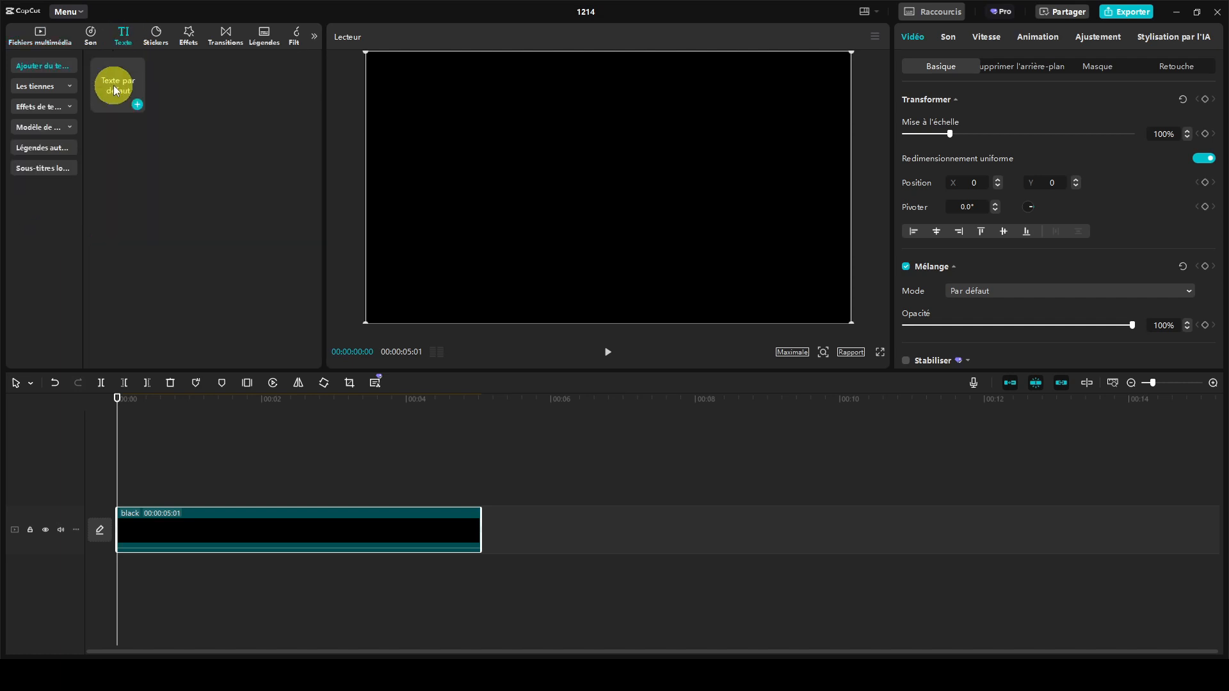
pyautogui.moveTo(113, 86); pyautogui.dragTo(117, 492)
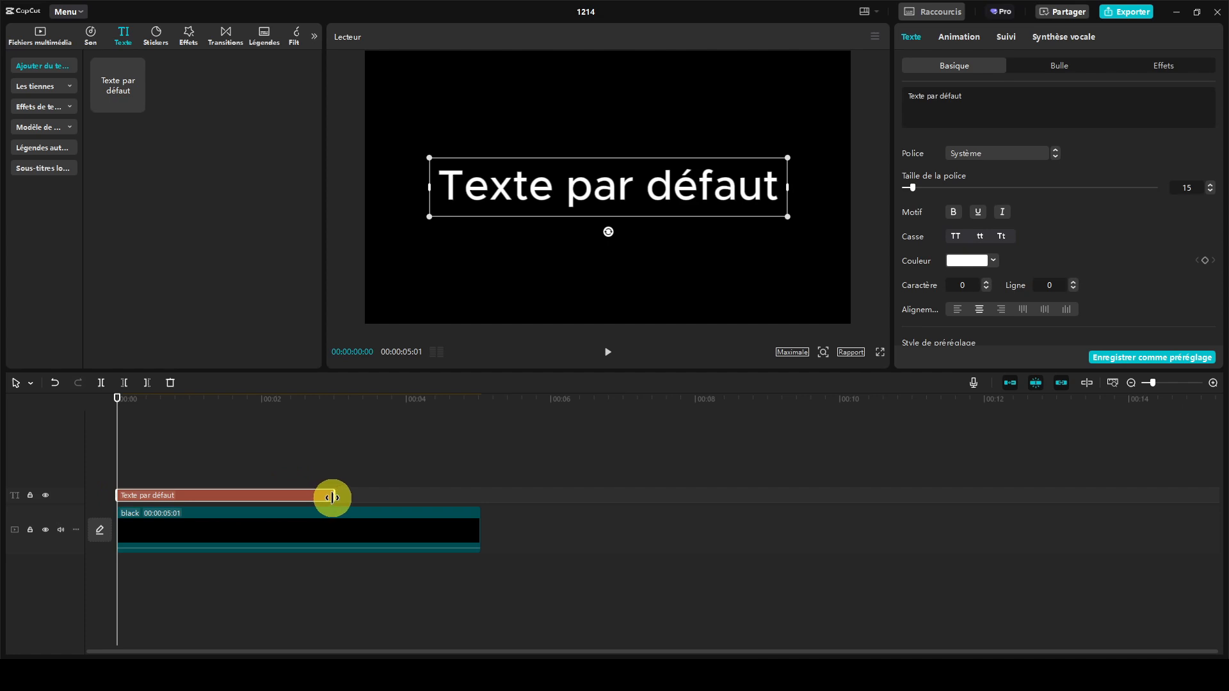
pyautogui.moveTo(332, 497); pyautogui.dragTo(477, 493)
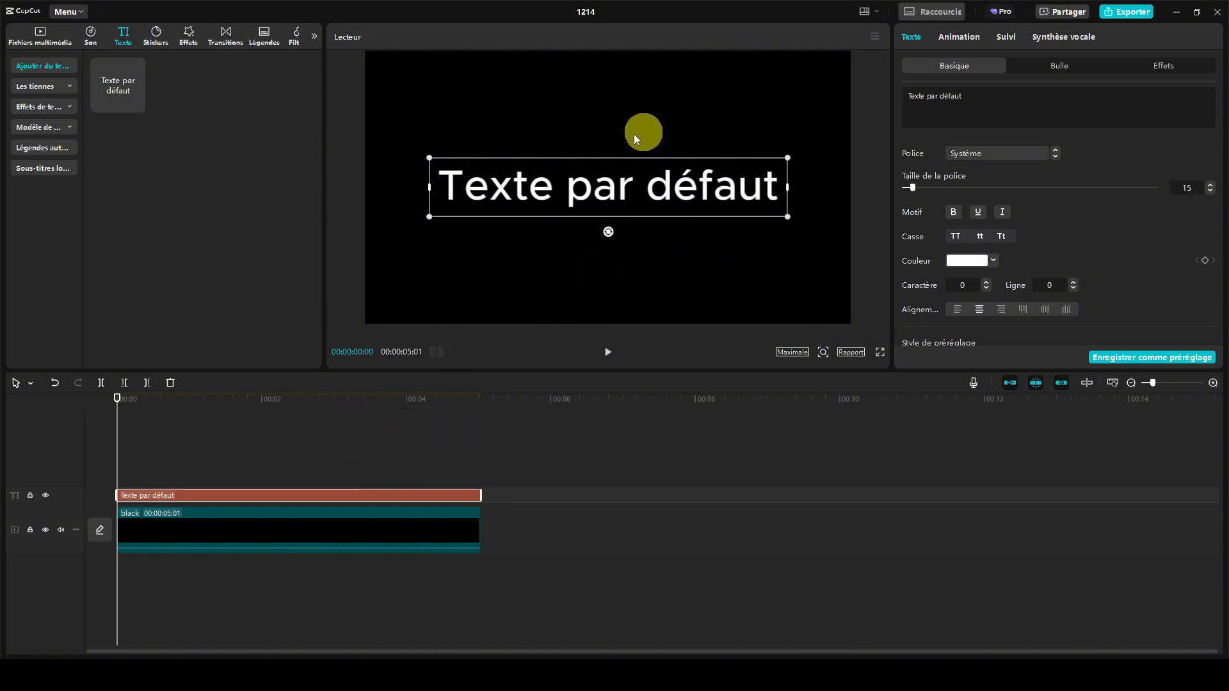
# - Change the text to a bold "CITY" in the ZY Modern font at font size 67
pyautogui.moveTo(974, 94); pyautogui.dragTo(899, 98)
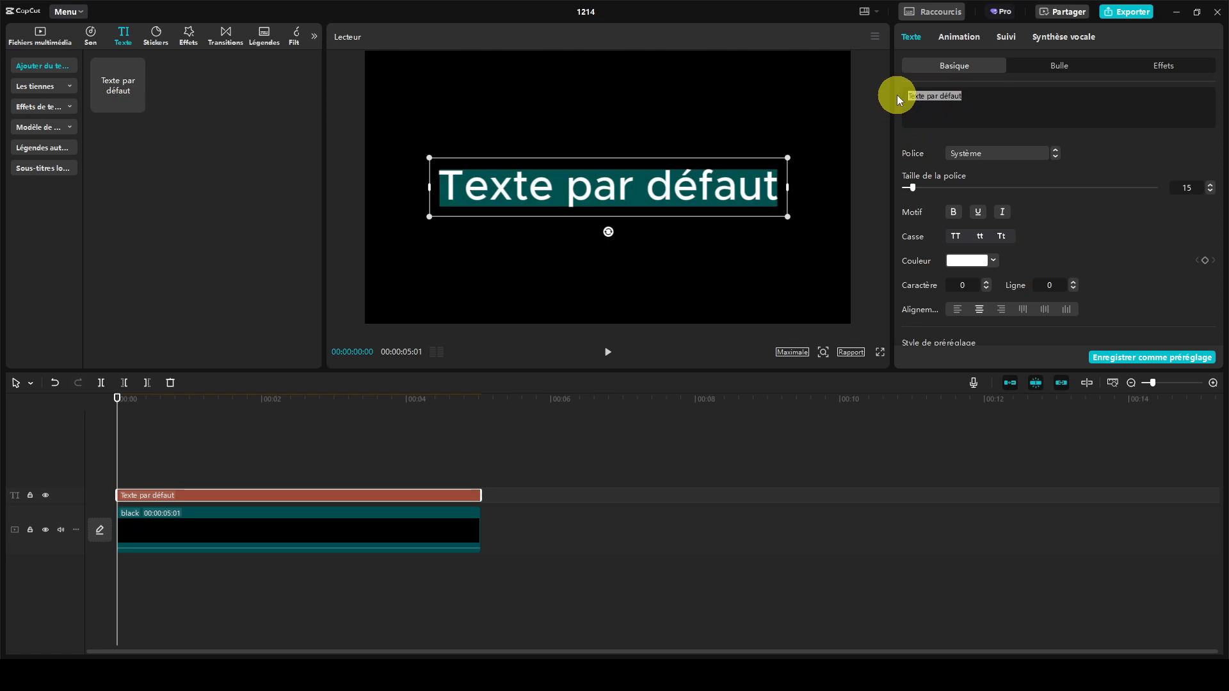
pyautogui.write('CITY')
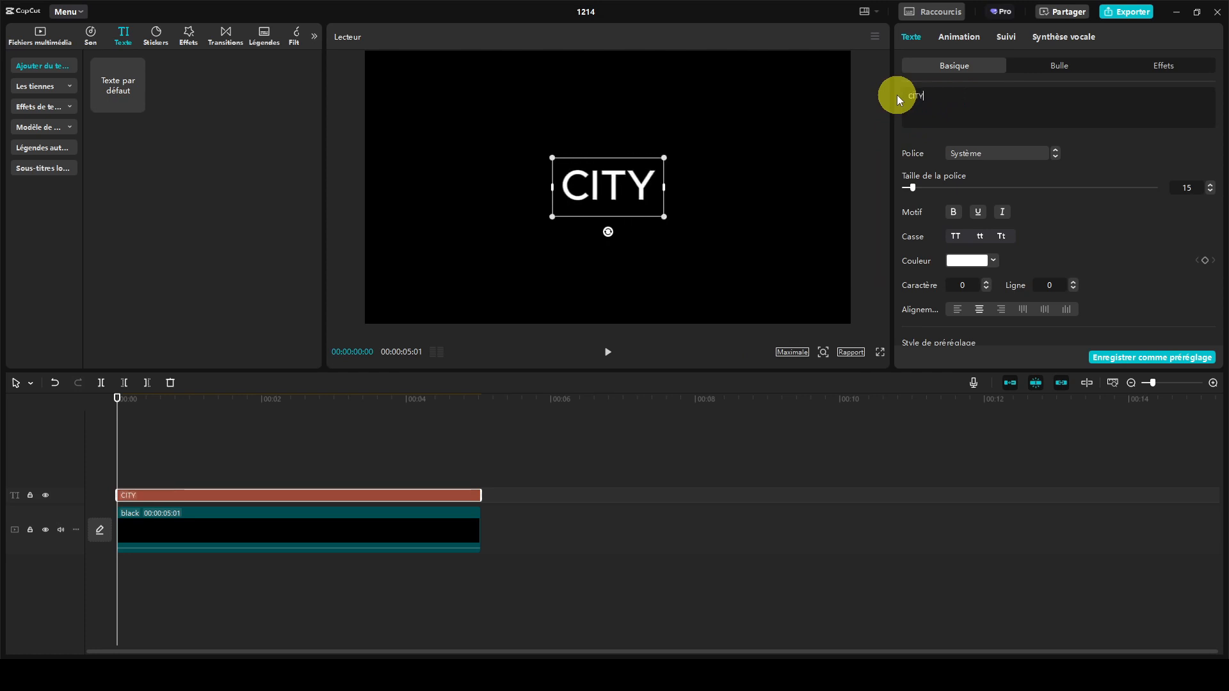
pyautogui.click(952, 213)
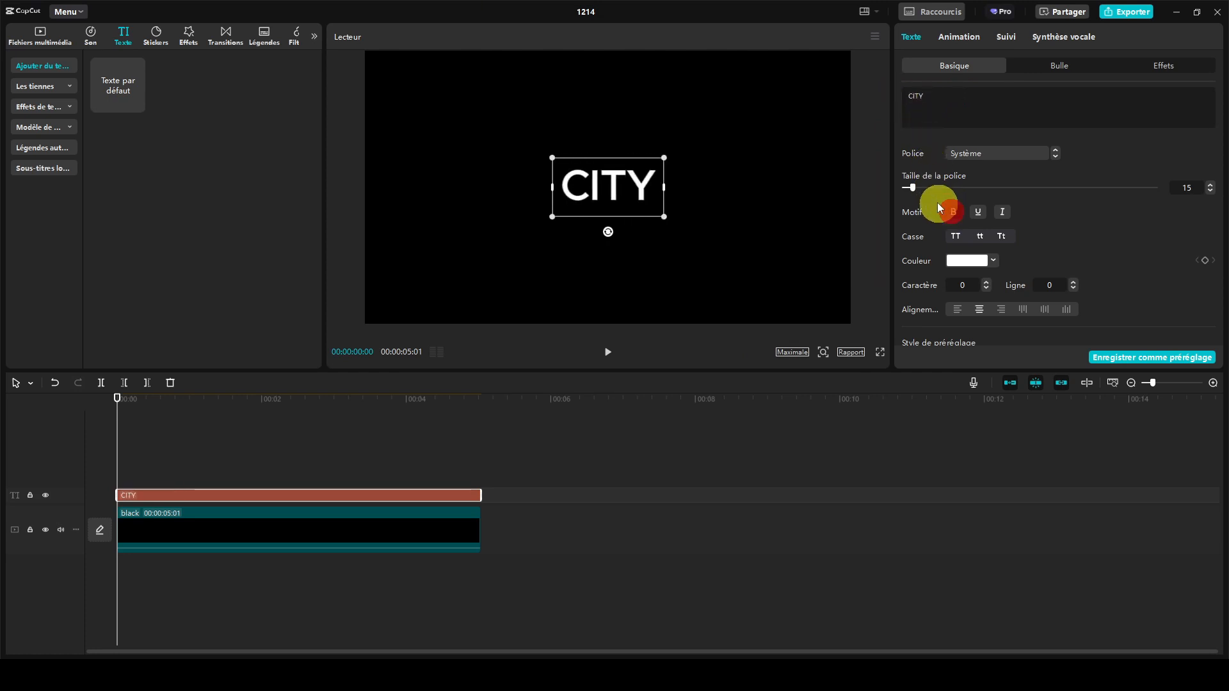
pyautogui.moveTo(914, 188); pyautogui.dragTo(931, 187)
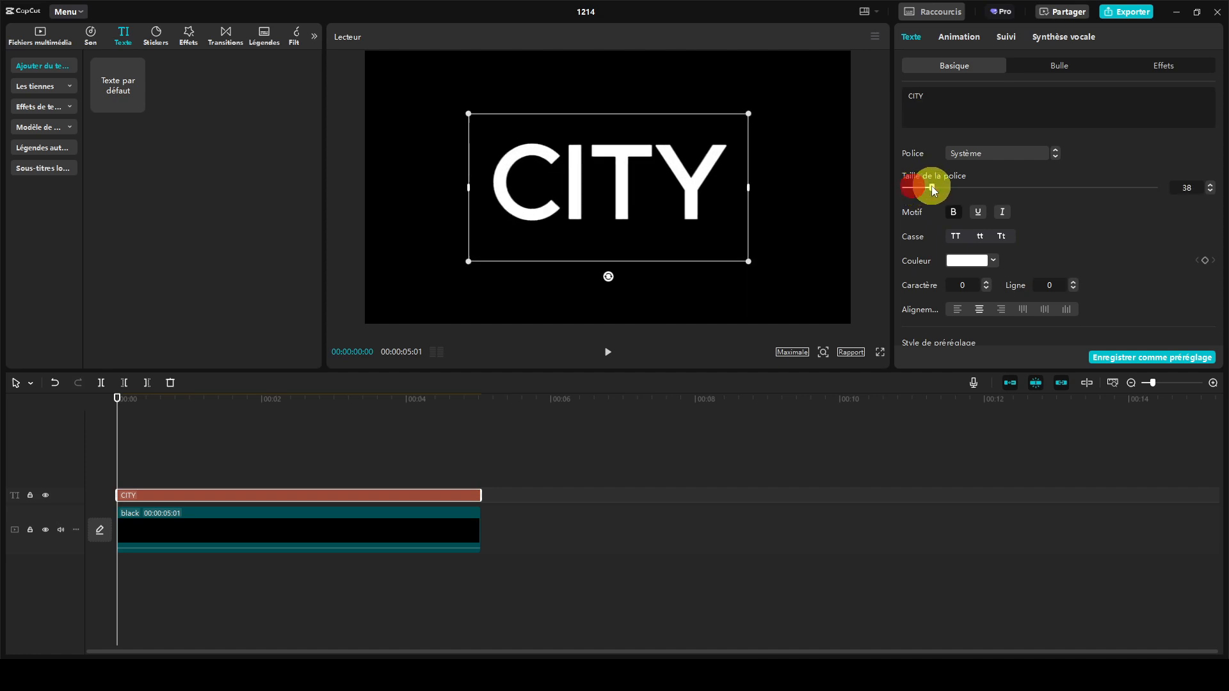
pyautogui.click(1007, 152)
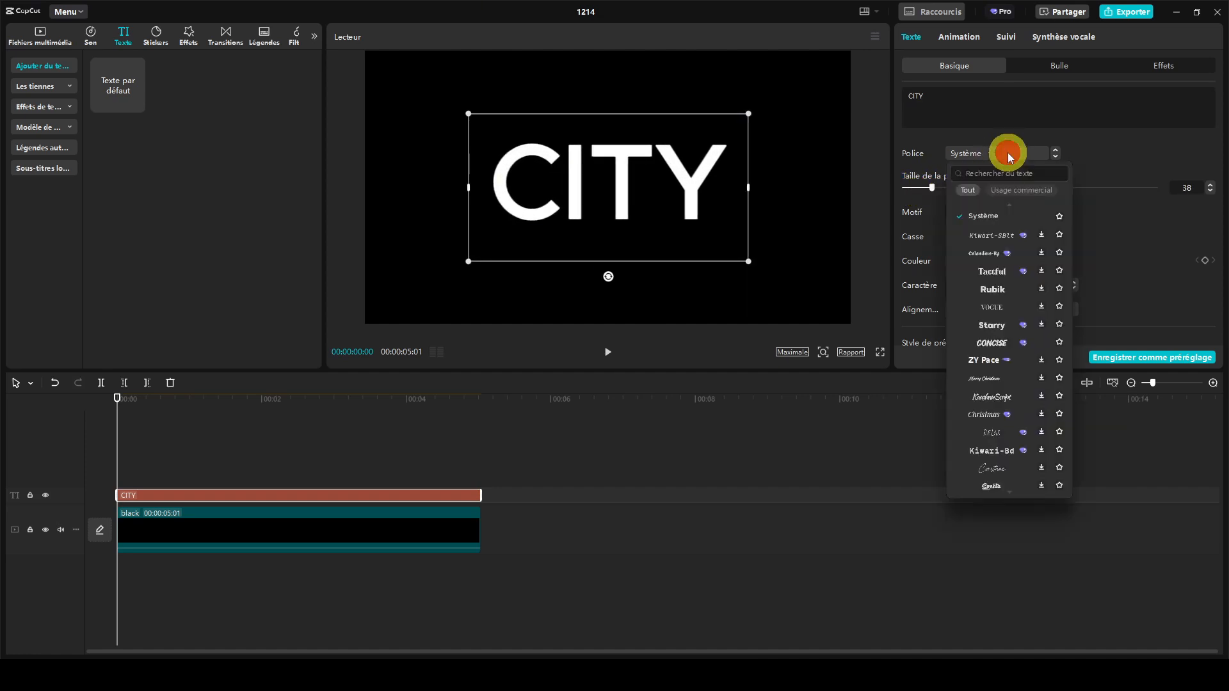
pyautogui.scroll(3, 1003, 227)
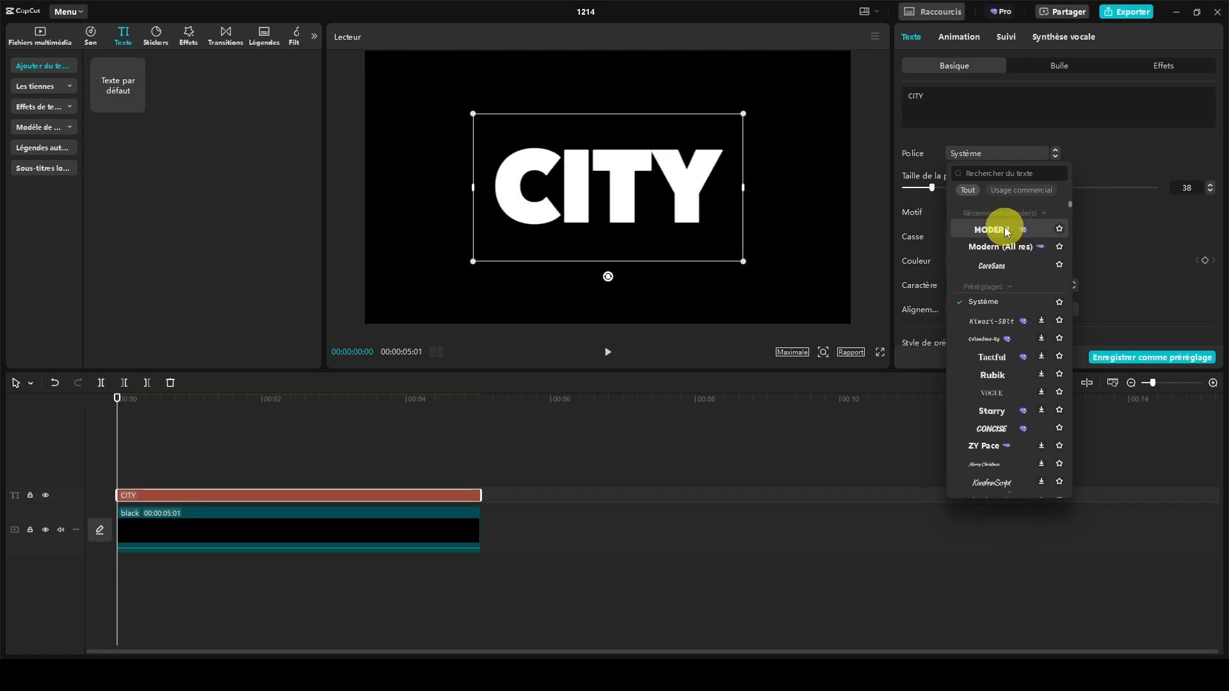
pyautogui.click(999, 232)
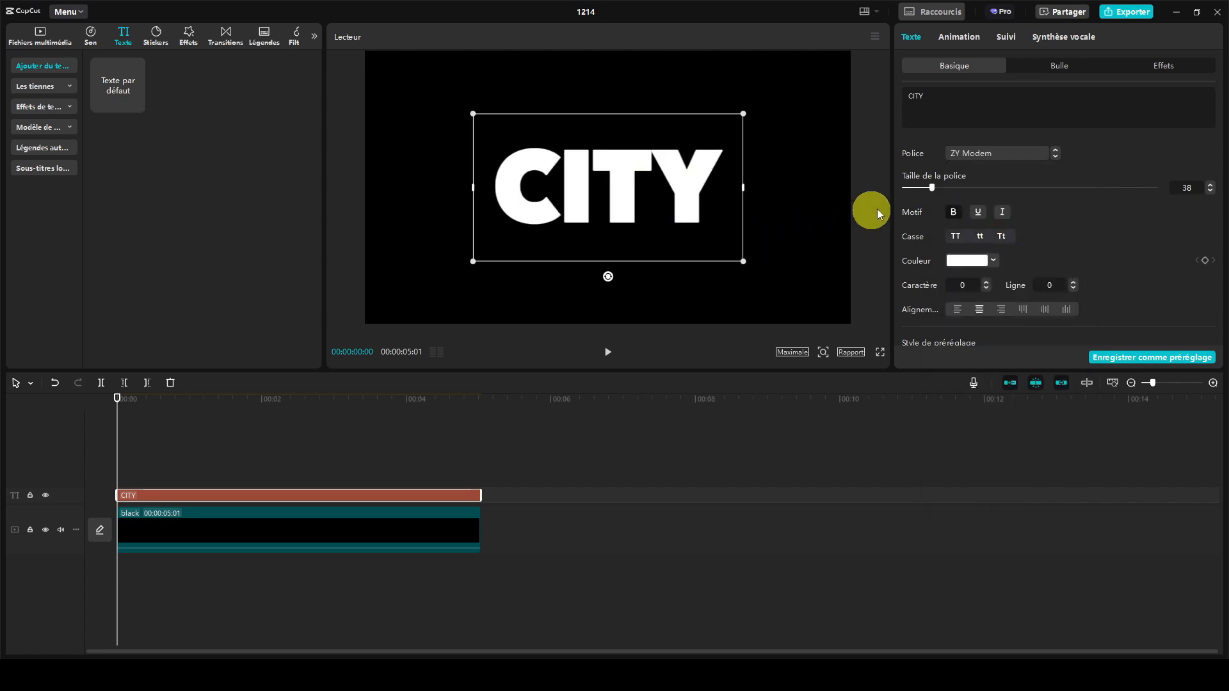
pyautogui.moveTo(932, 187); pyautogui.dragTo(958, 187)
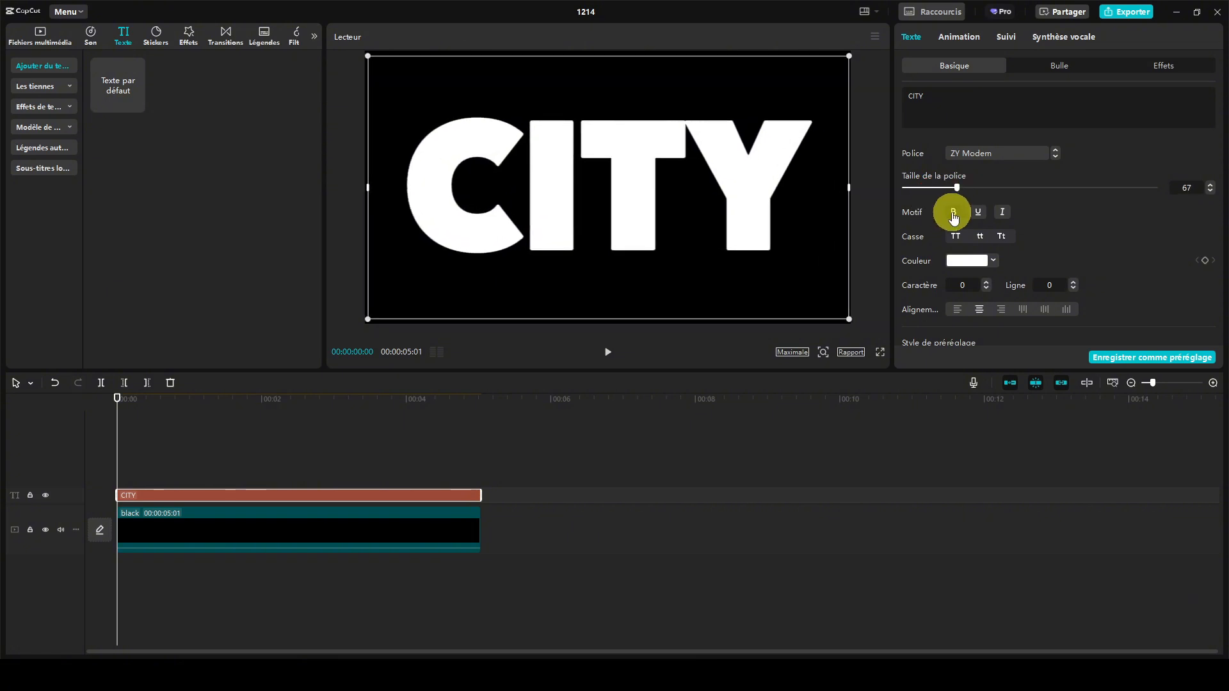
# - Place the imported night city clip on a track above the CITY text and trim its end to match the text's end
pyautogui.click(39, 35)
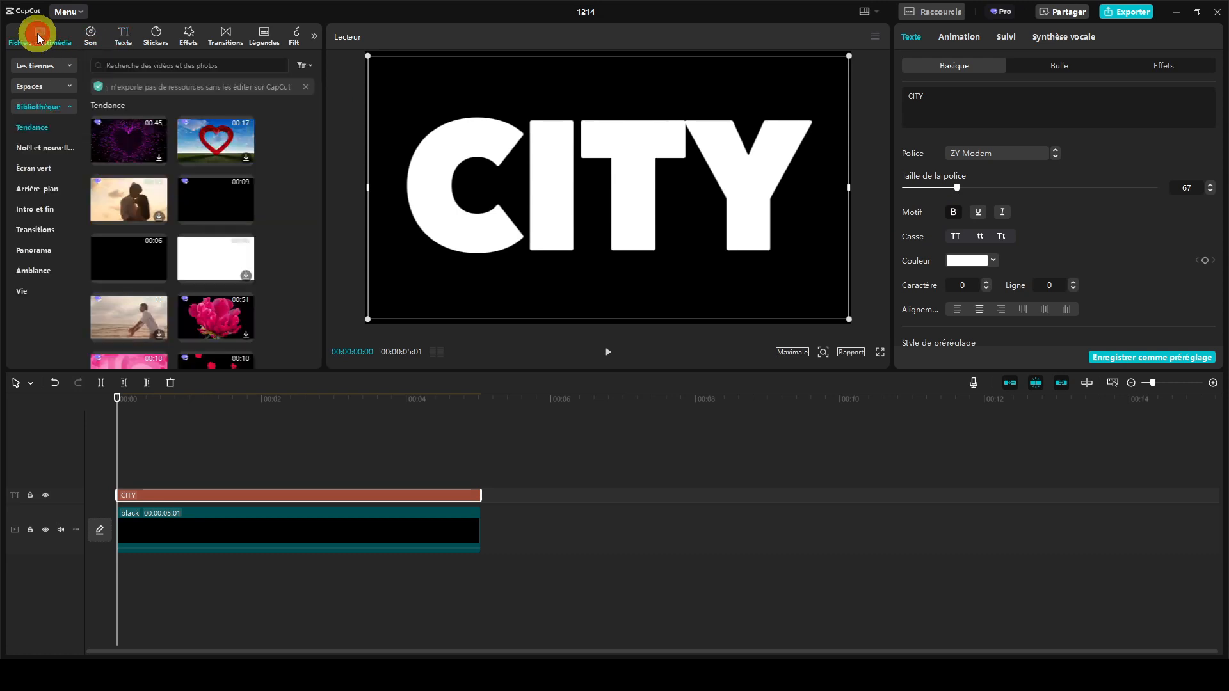
pyautogui.click(40, 66)
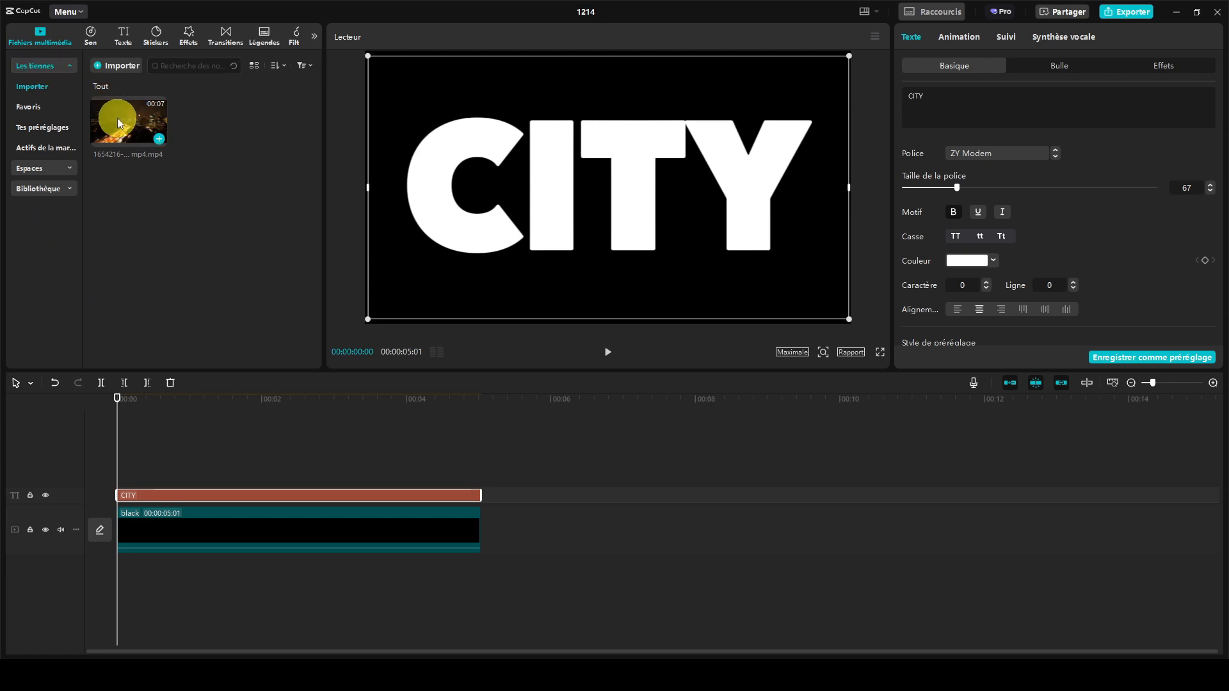
pyautogui.moveTo(117, 120); pyautogui.dragTo(118, 462)
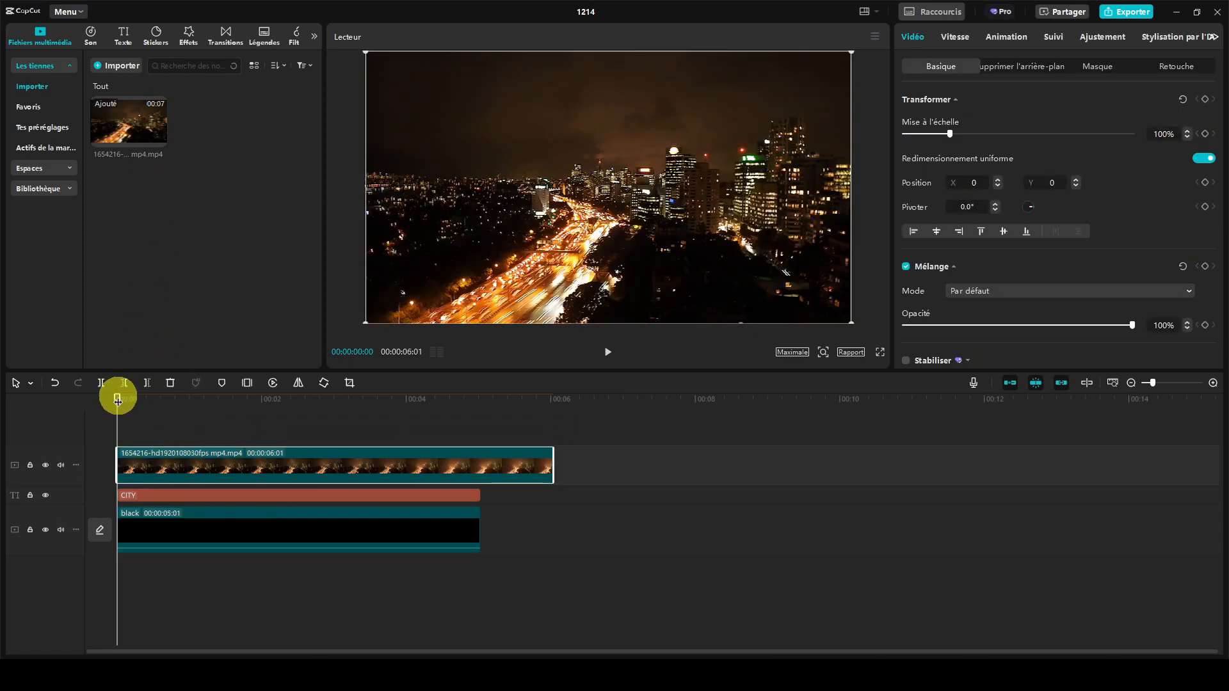
pyautogui.moveTo(118, 397); pyautogui.dragTo(478, 408)
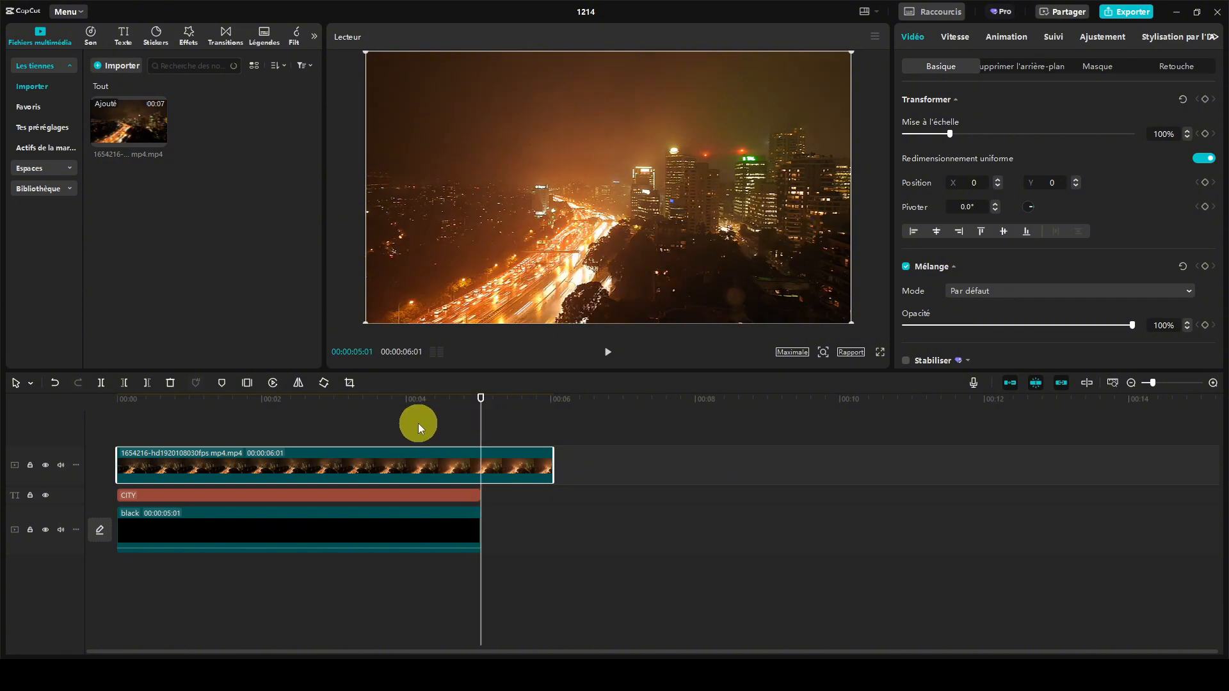
pyautogui.click(149, 382)
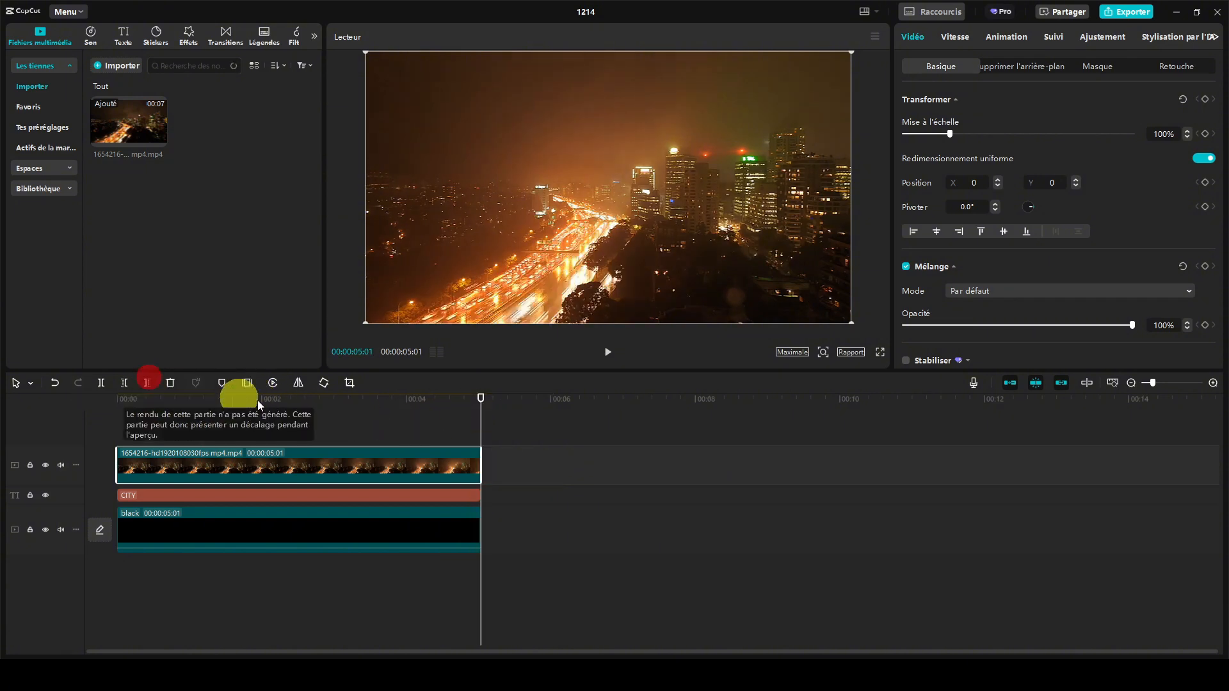
# - Set the night city clip's blend mode to Assombrir and return the playhead to the start of the timeline
pyautogui.moveTo(481, 398); pyautogui.dragTo(323, 398)
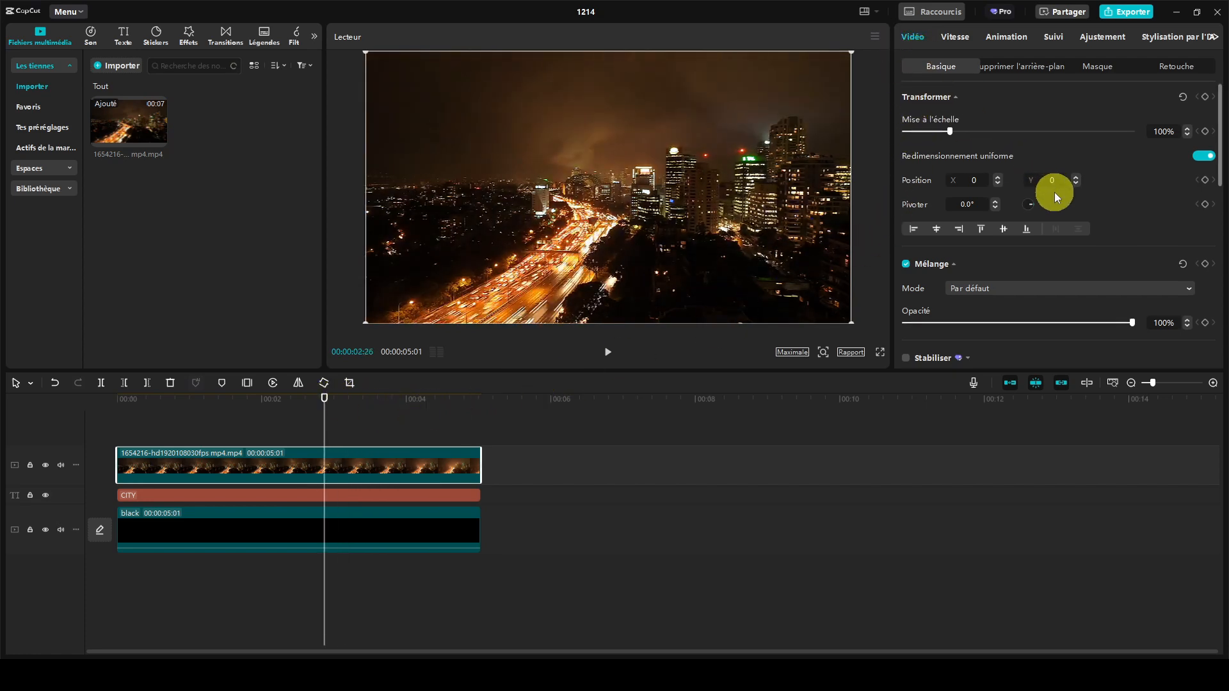
pyautogui.scroll(-2, 1049, 192)
pyautogui.scroll(-5, 1035, 192)
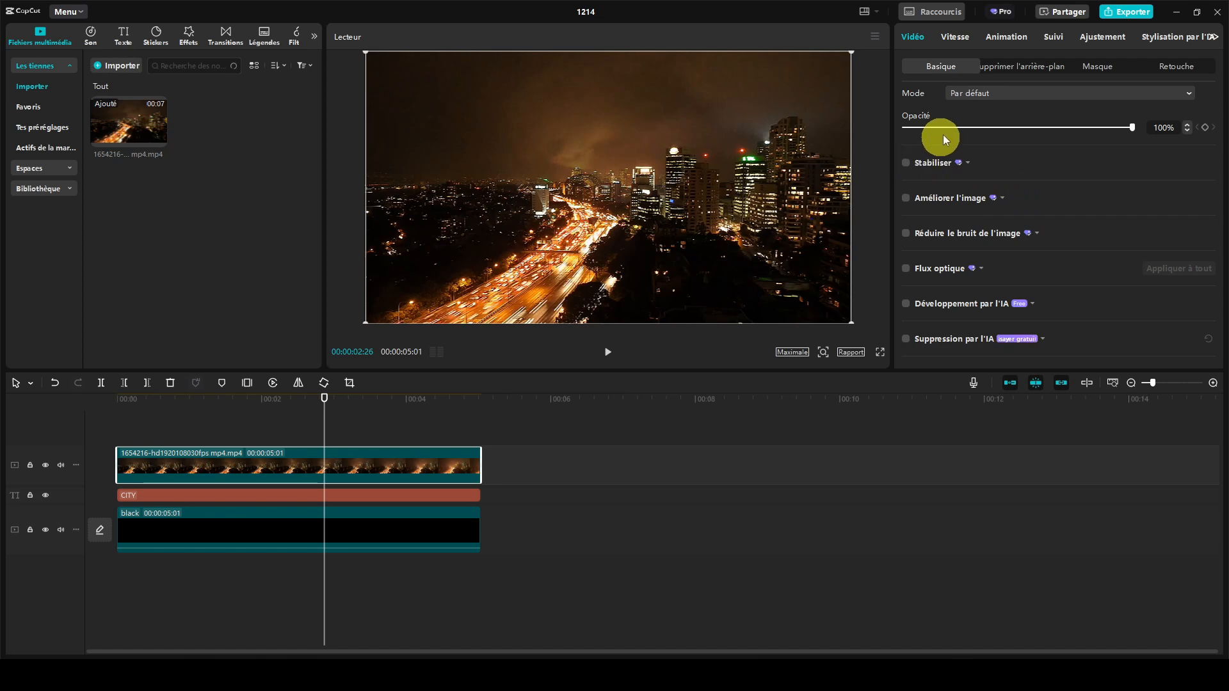
pyautogui.click(962, 92)
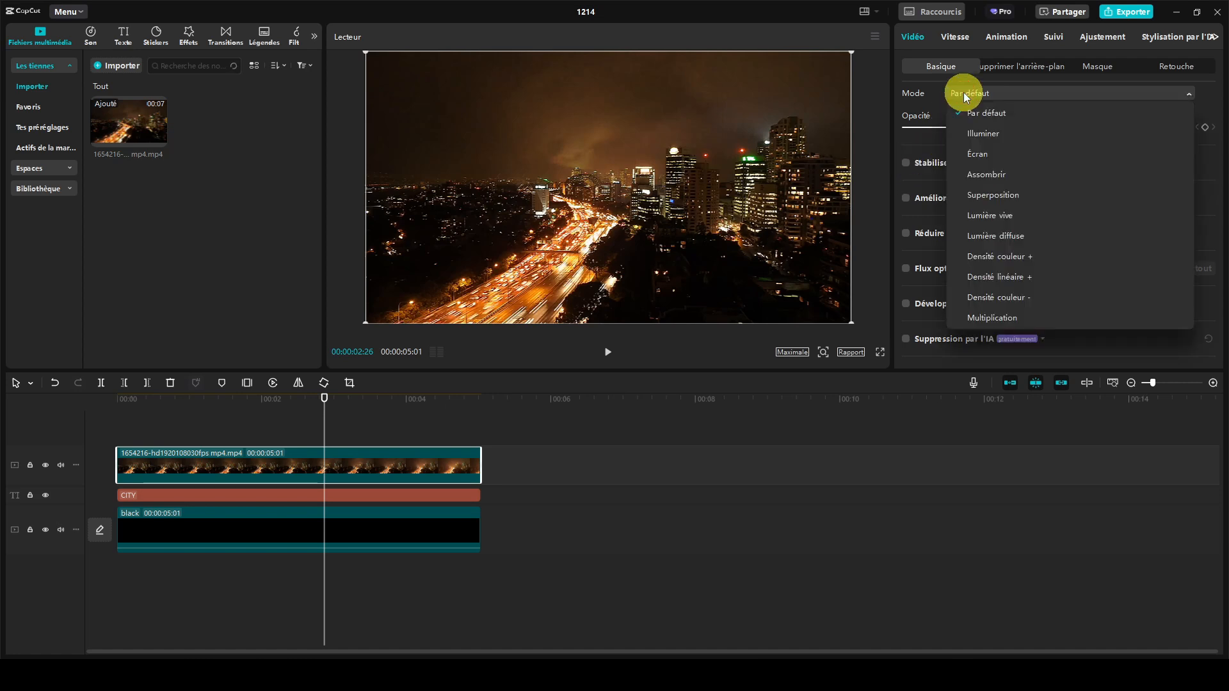
pyautogui.click(977, 174)
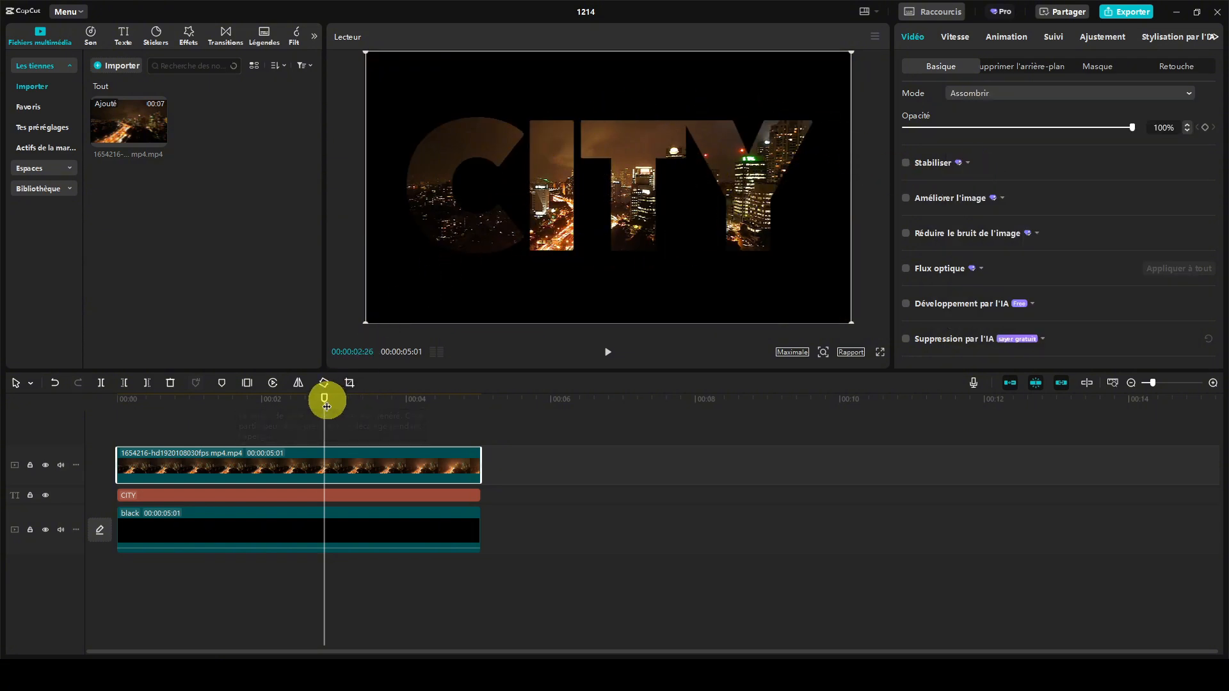
pyautogui.moveTo(327, 406); pyautogui.dragTo(135, 402)
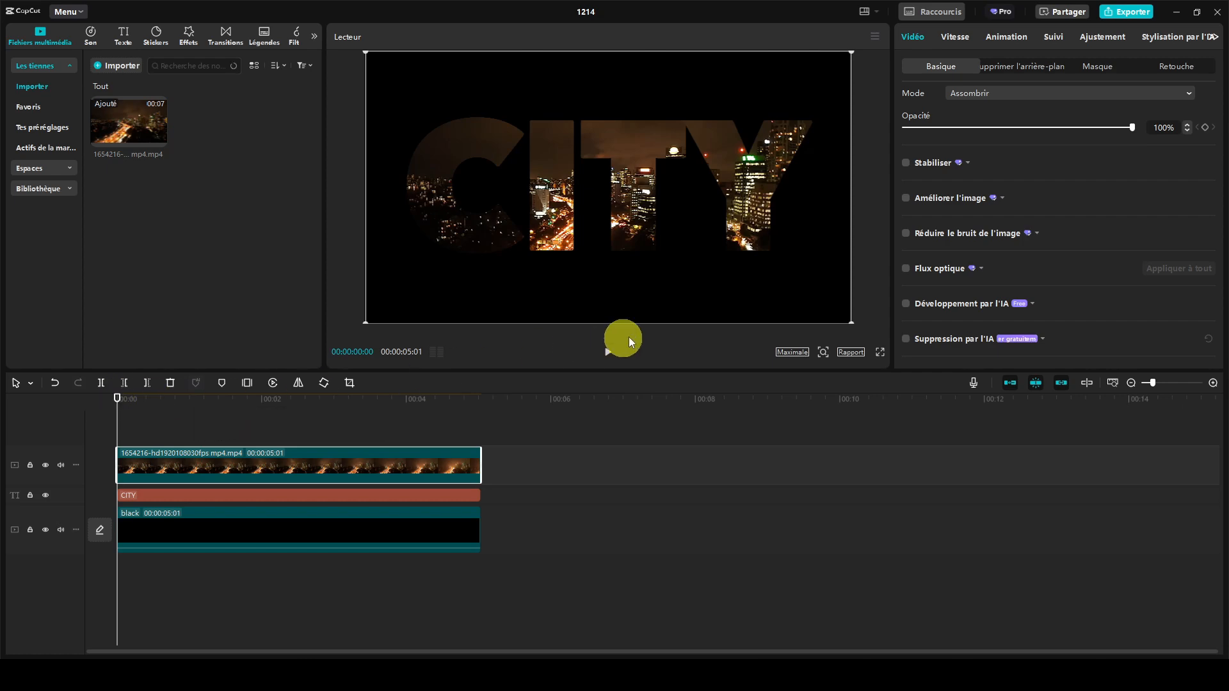